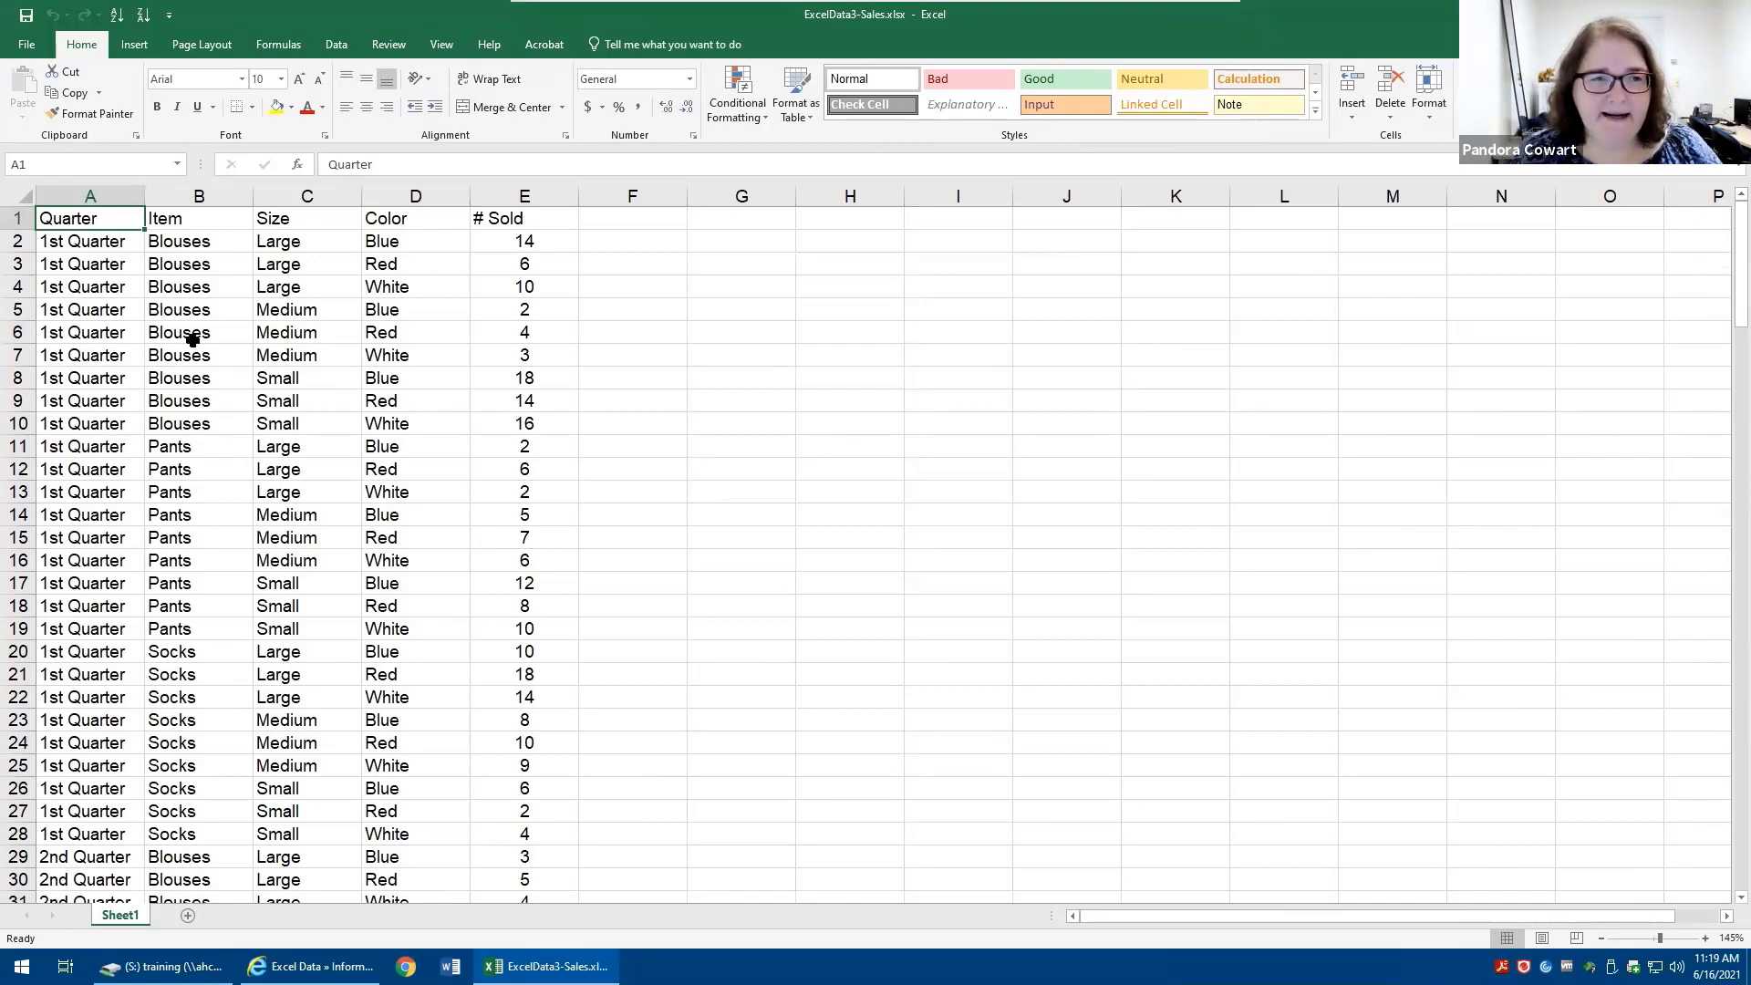
- Create a PivotTable from the sales data range on a new worksheet
{"action": "left_click", "coordinate": [135, 44]}
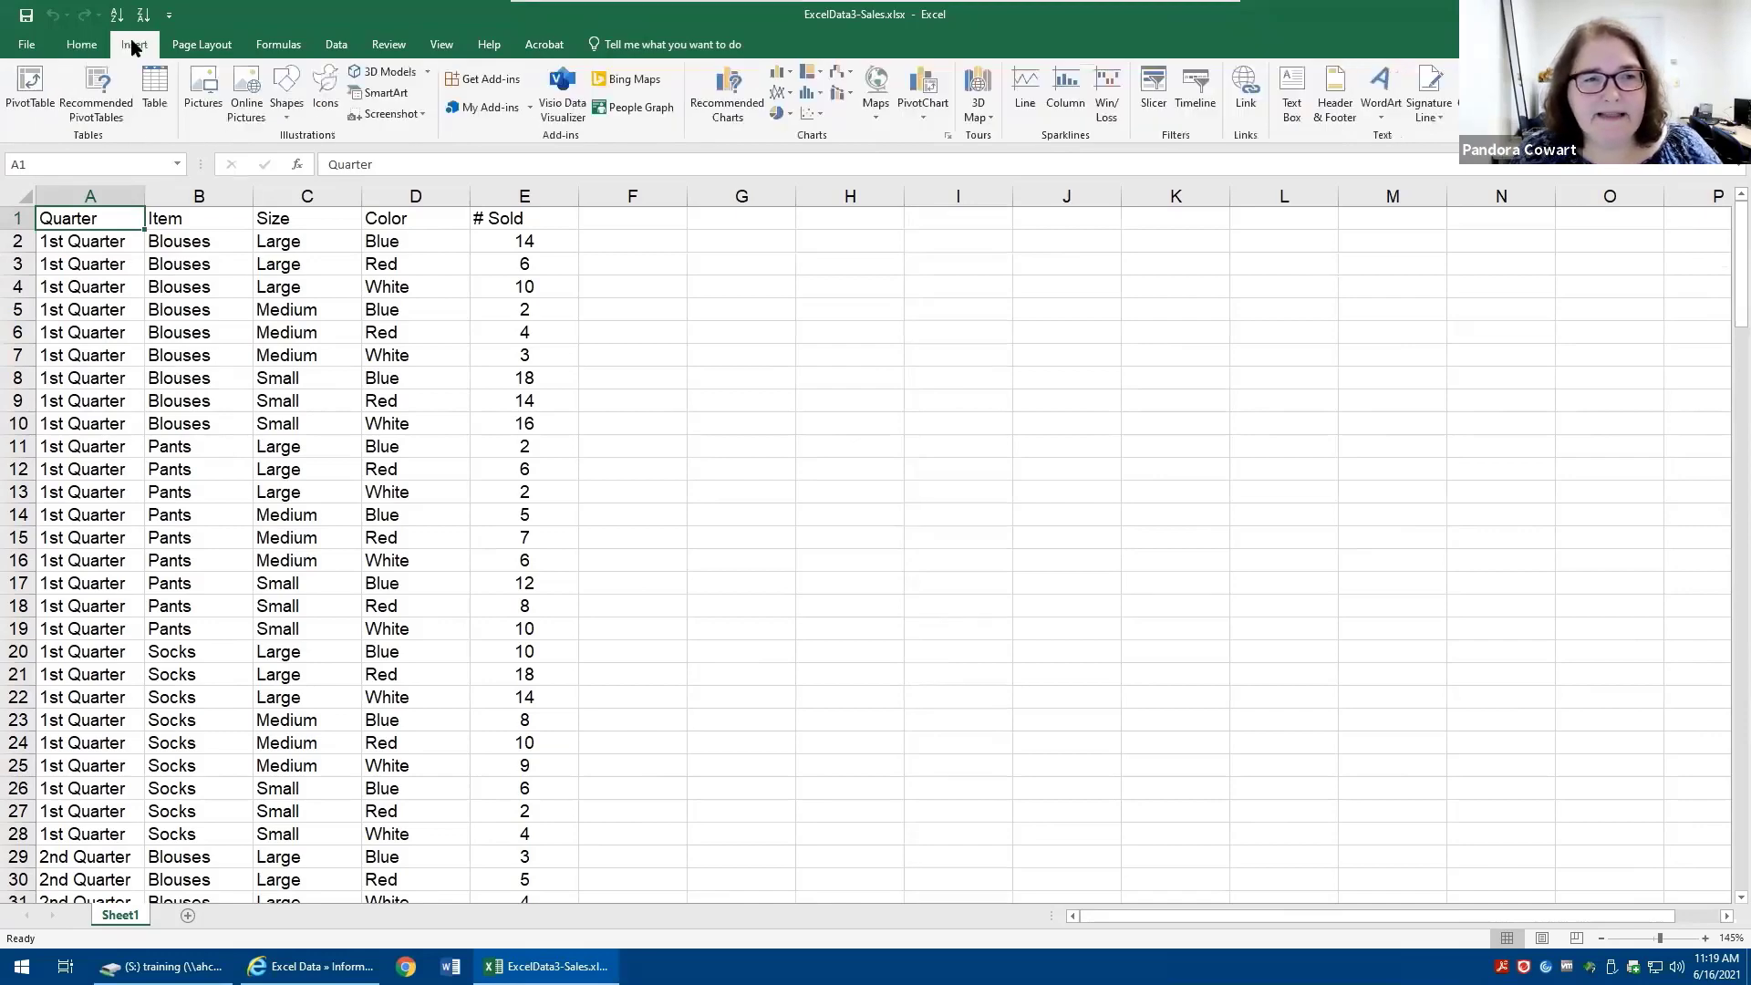
{"action": "left_click", "coordinate": [27, 90]}
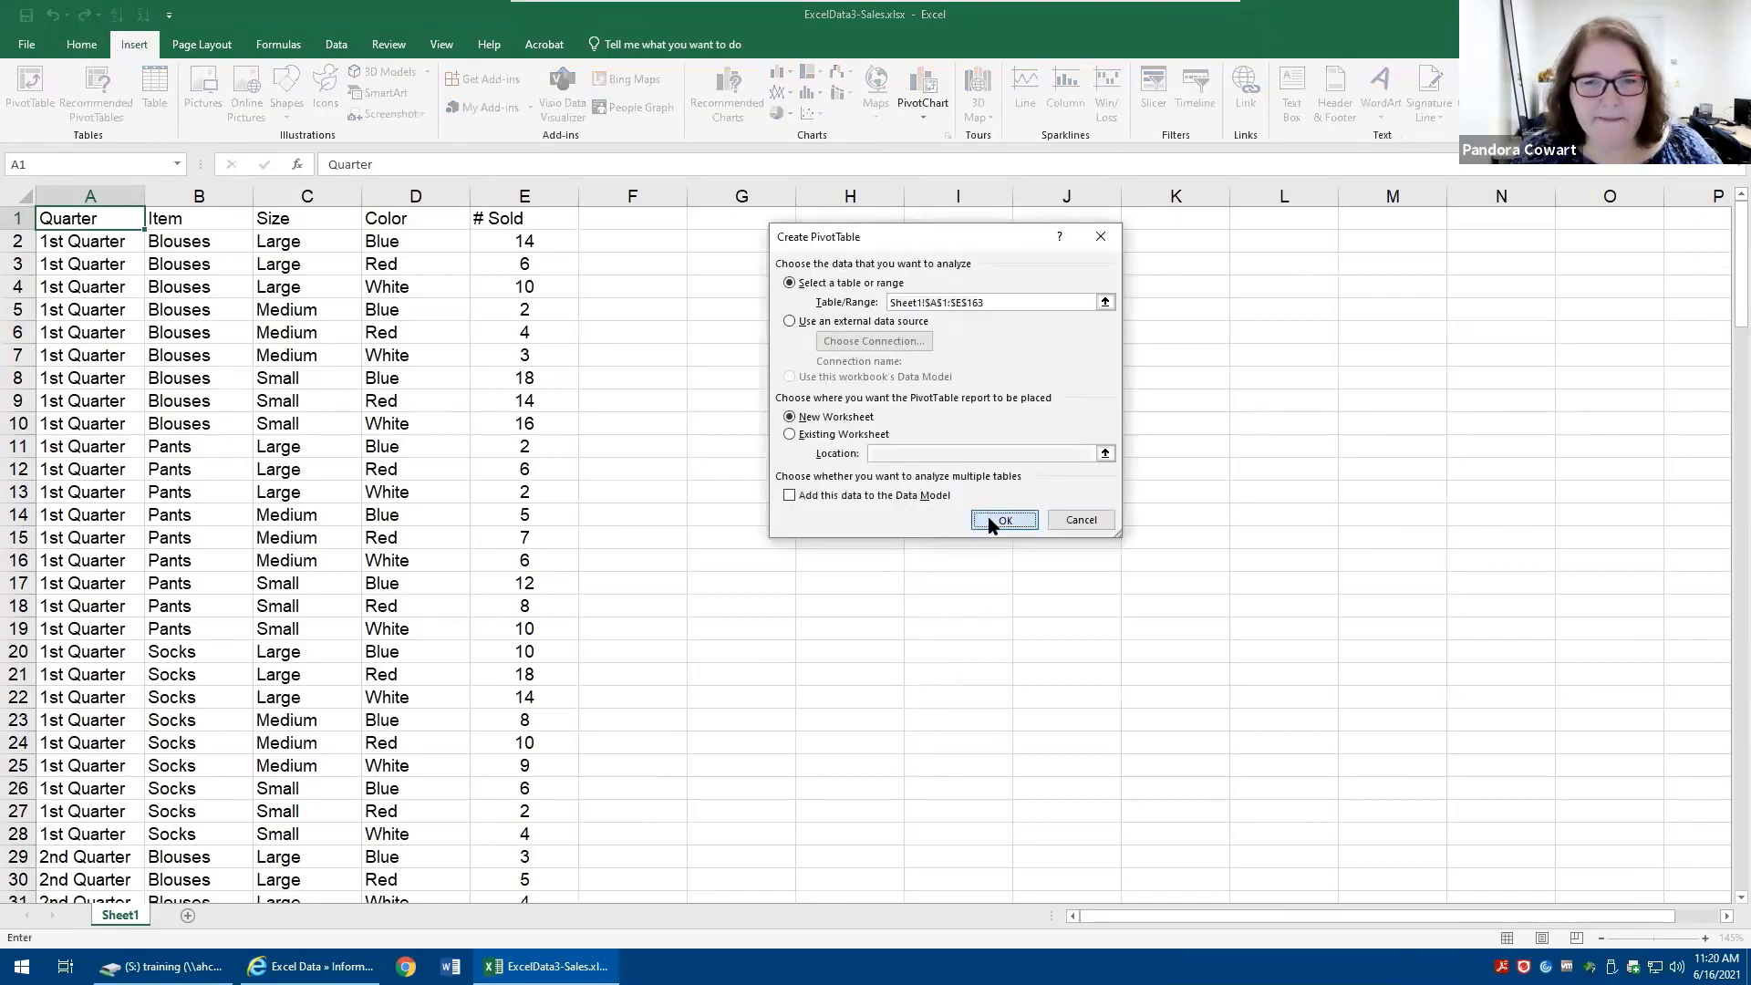
{"action": "left_click", "coordinate": [1003, 520]}
- Lay out the PivotTable with Quarter and Item as rows, Size and Color as columns, and Sum of # Sold as values
{"action": "left_click_drag", "start_coordinate": [961, 530], "coordinate": [725, 205]}
{"action": "left_click_drag", "start_coordinate": [702, 302], "coordinate": [735, 643]}
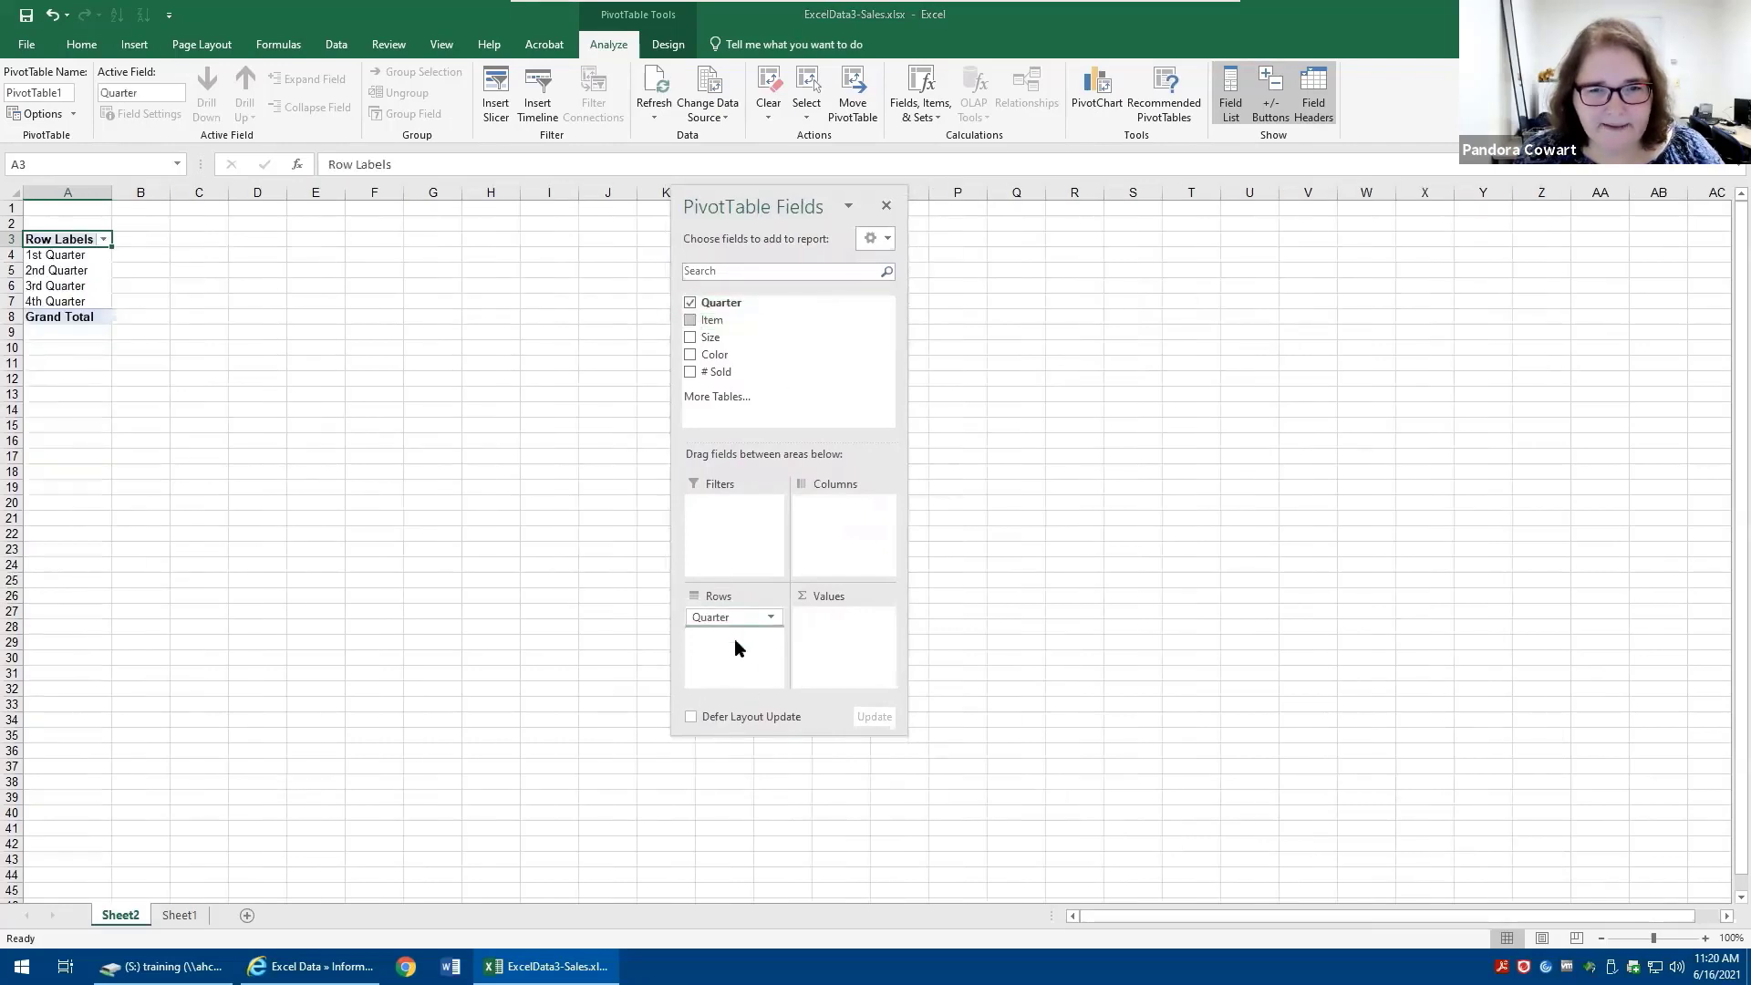
{"action": "left_click_drag", "start_coordinate": [711, 336], "coordinate": [856, 547]}
{"action": "left_click_drag", "start_coordinate": [720, 371], "coordinate": [818, 626]}
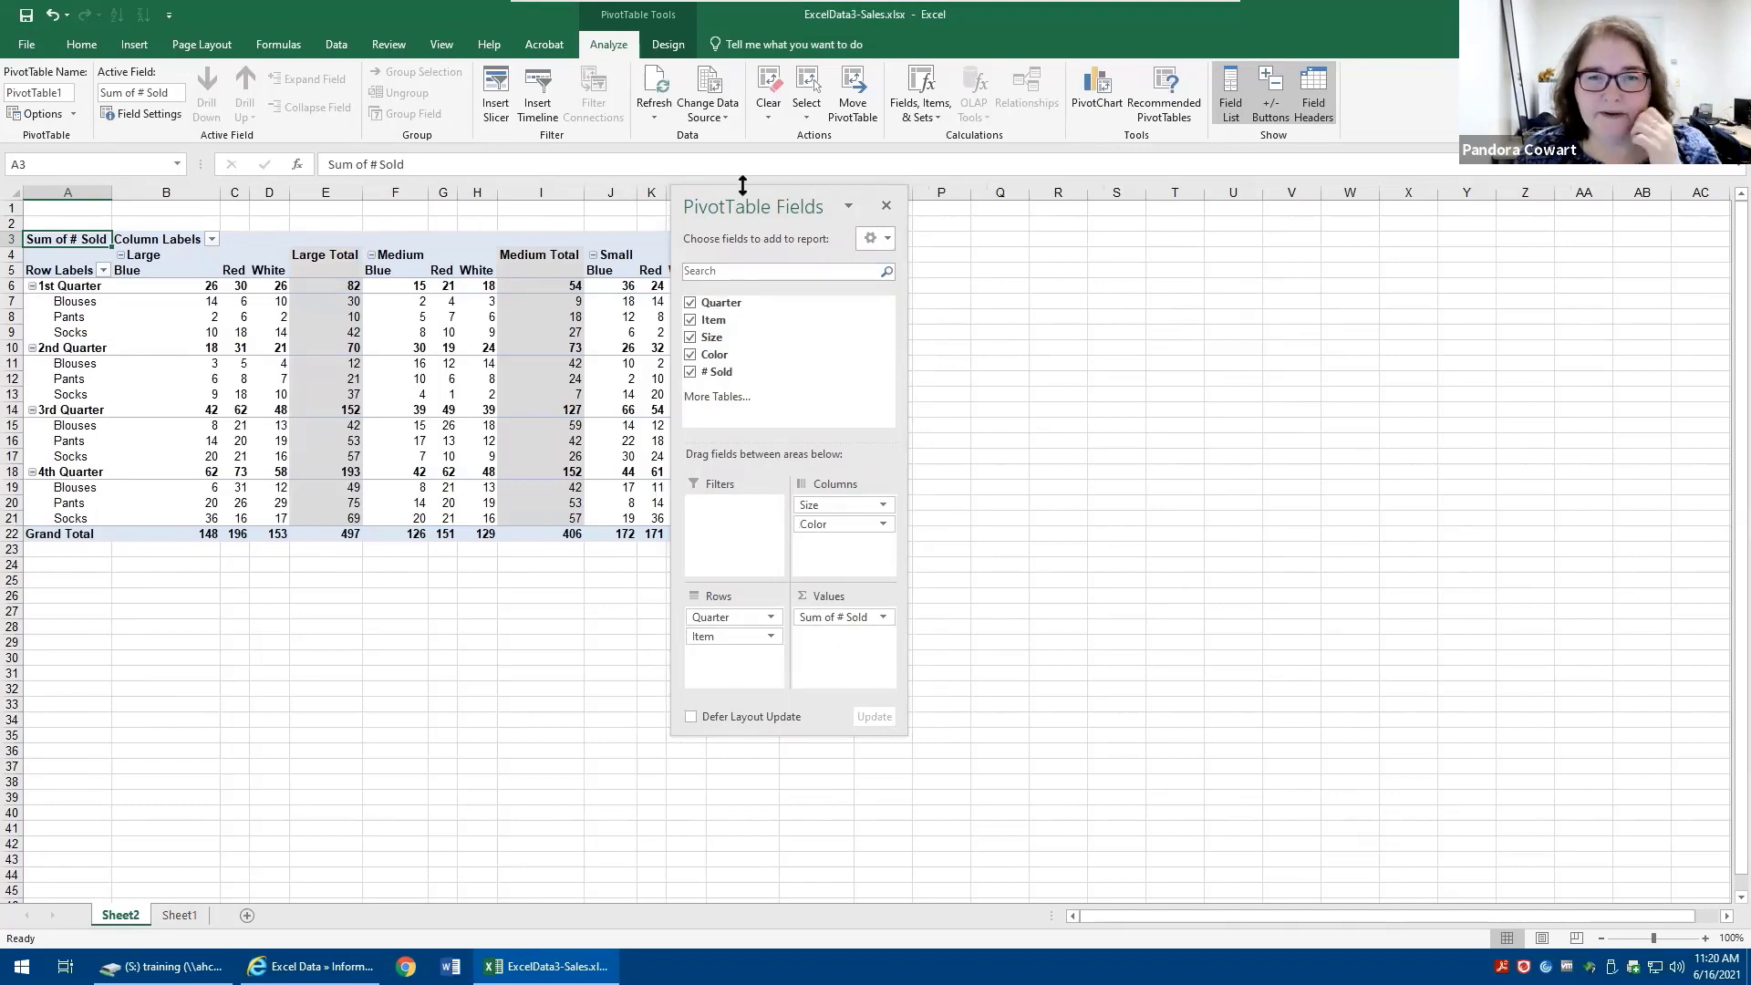
{"action": "left_click_drag", "start_coordinate": [729, 211], "coordinate": [996, 222]}
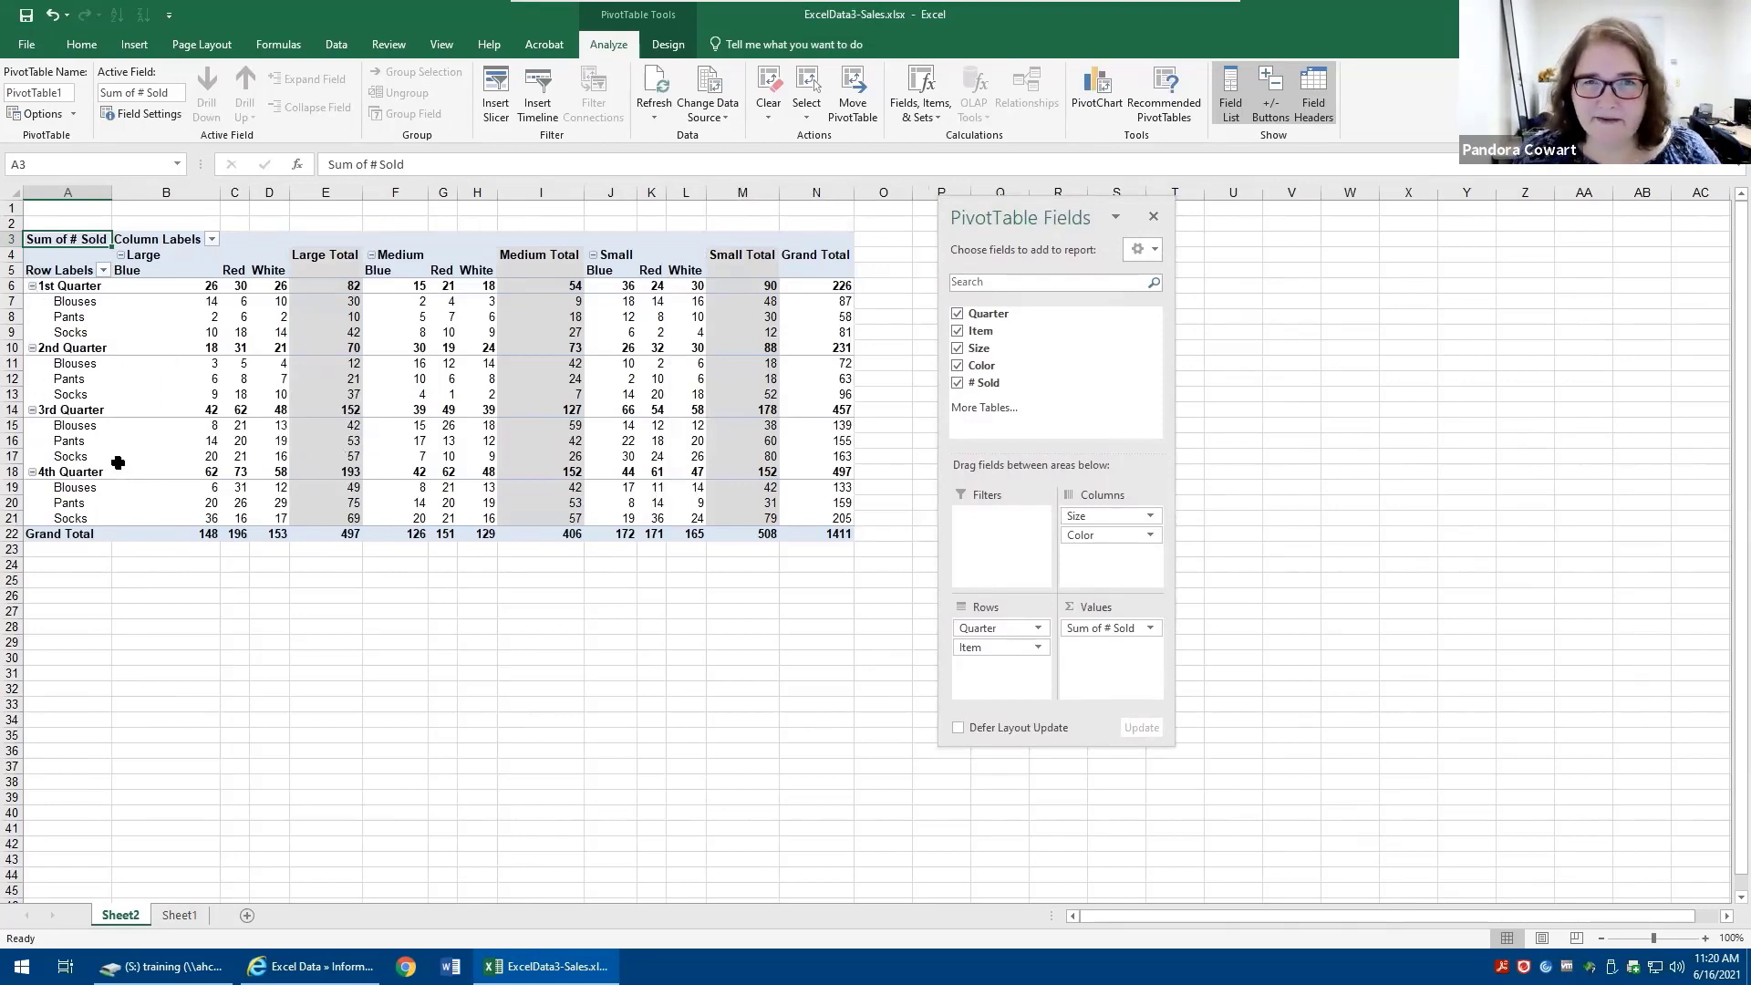
- Collapse the 1st and 2nd Quarter groups, then collapse and re-expand the whole Quarter field
{"action": "scroll", "coordinate": [82, 397], "scroll_direction": "up", "scroll_amount": 2, "text": "ctrl"}
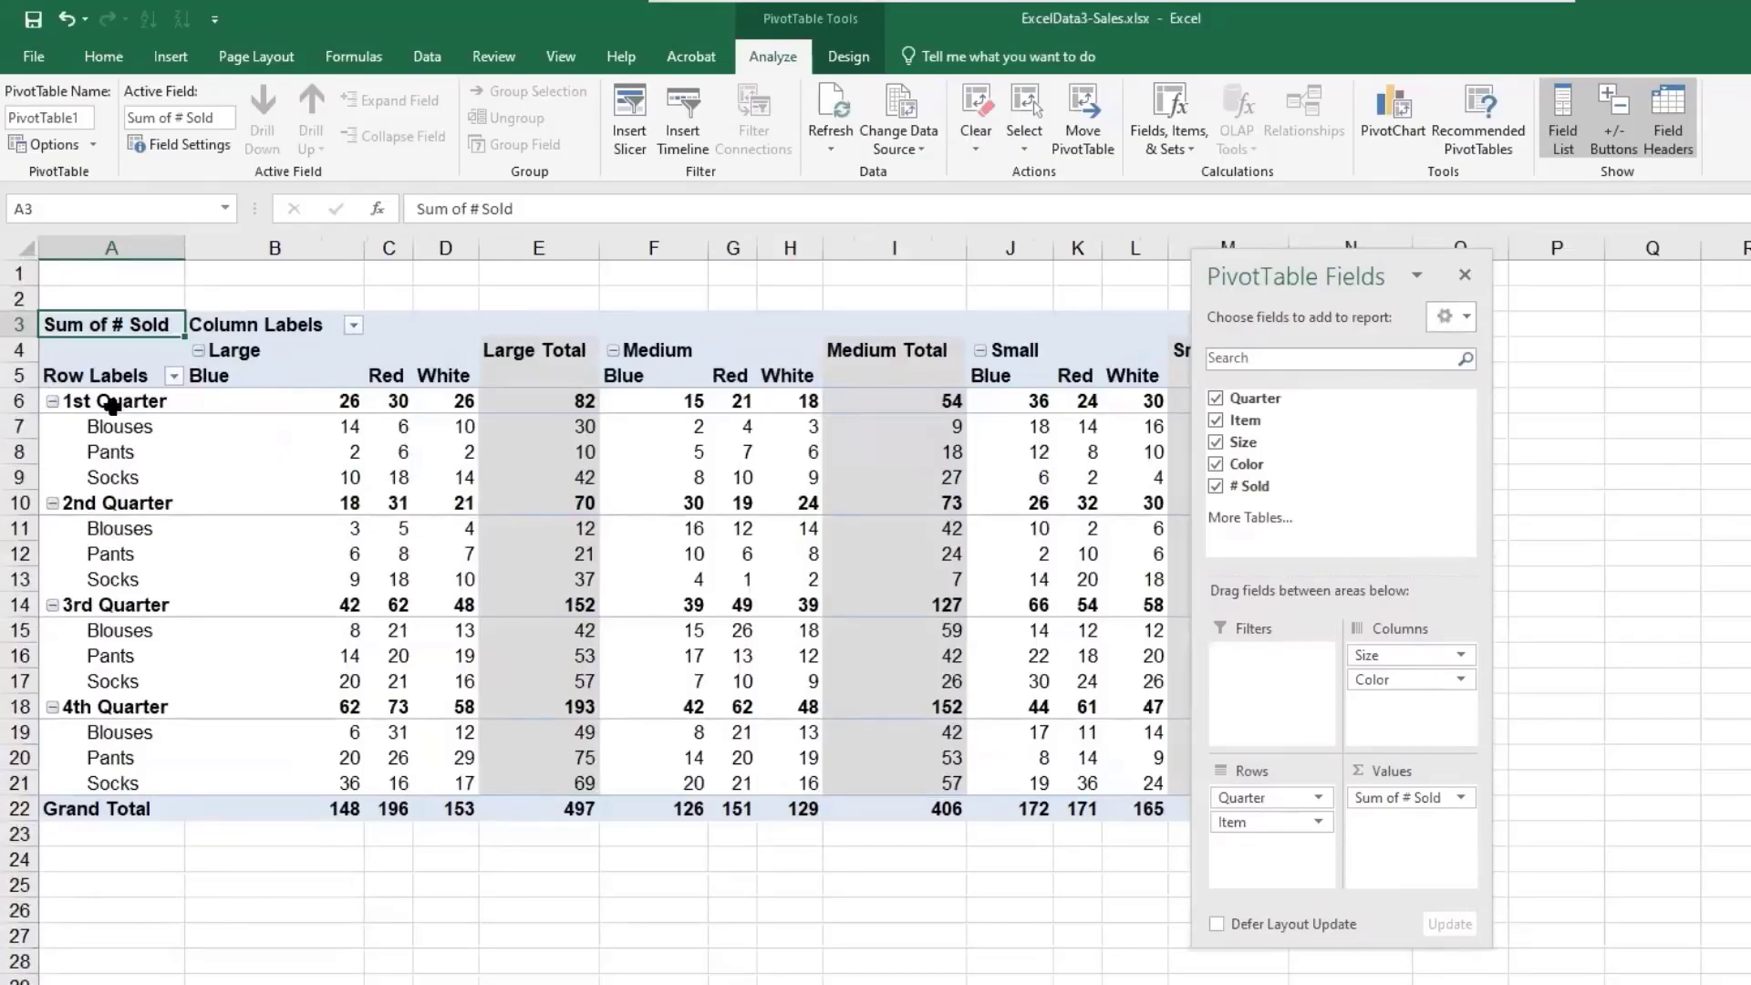
{"action": "left_click", "coordinate": [52, 401]}
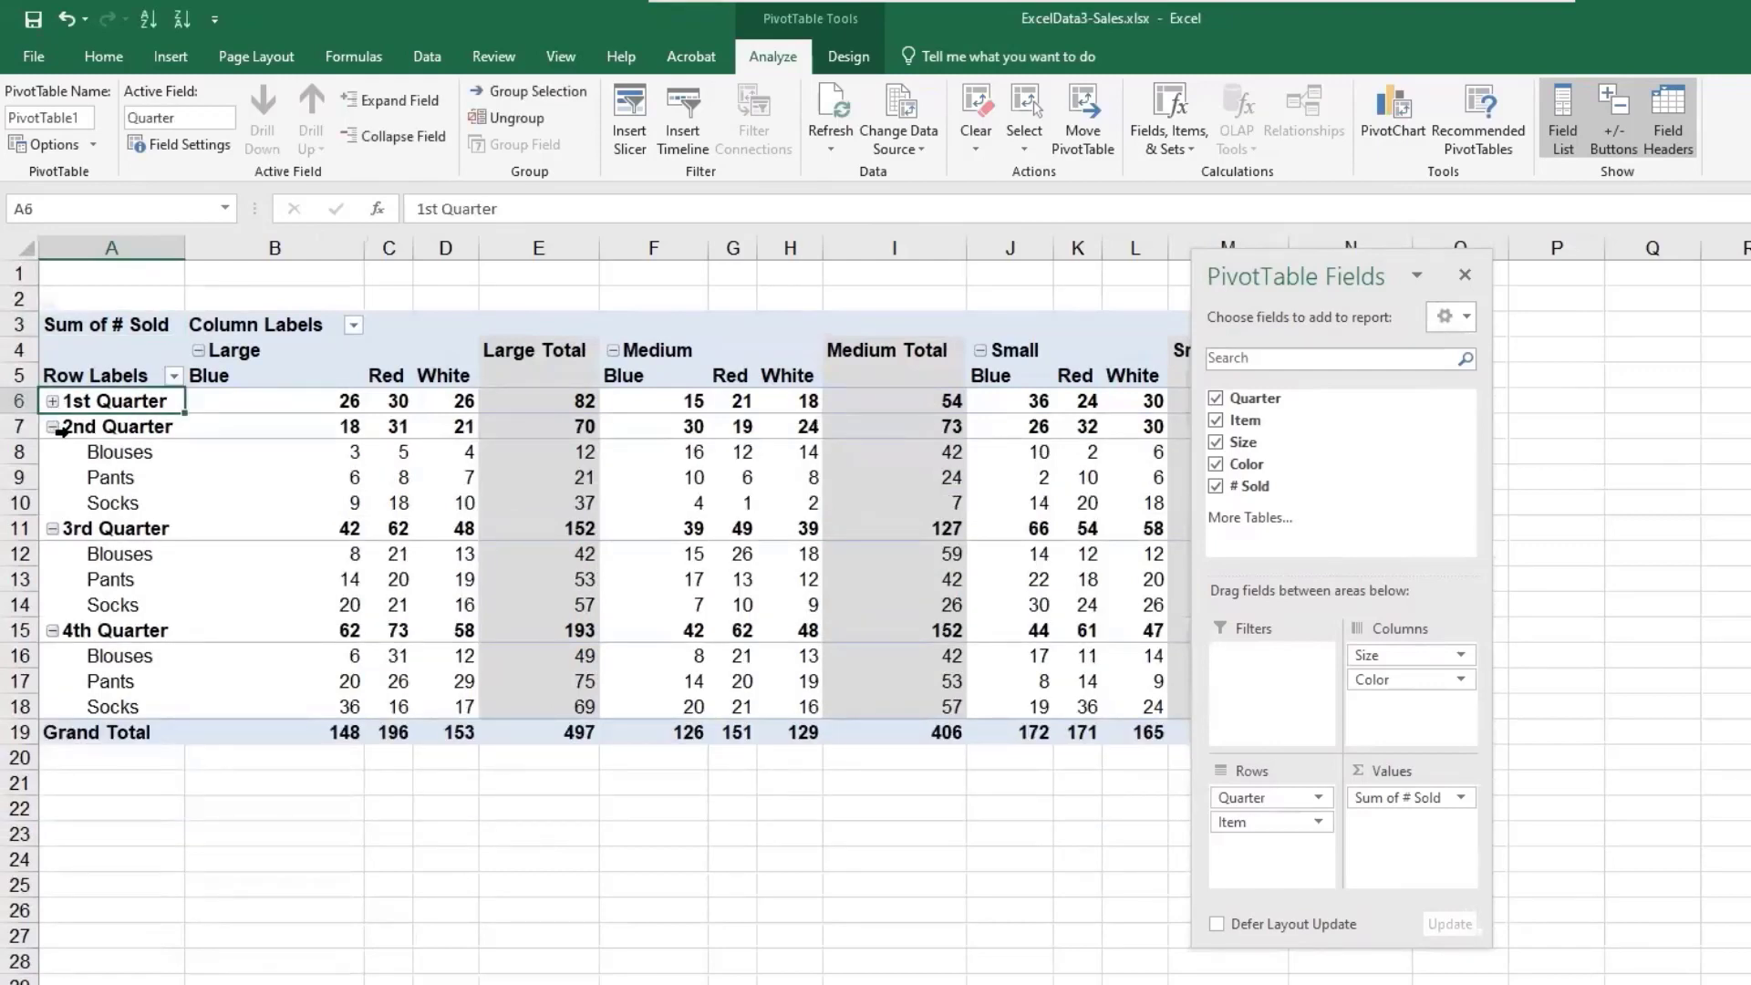
{"action": "left_click", "coordinate": [53, 427]}
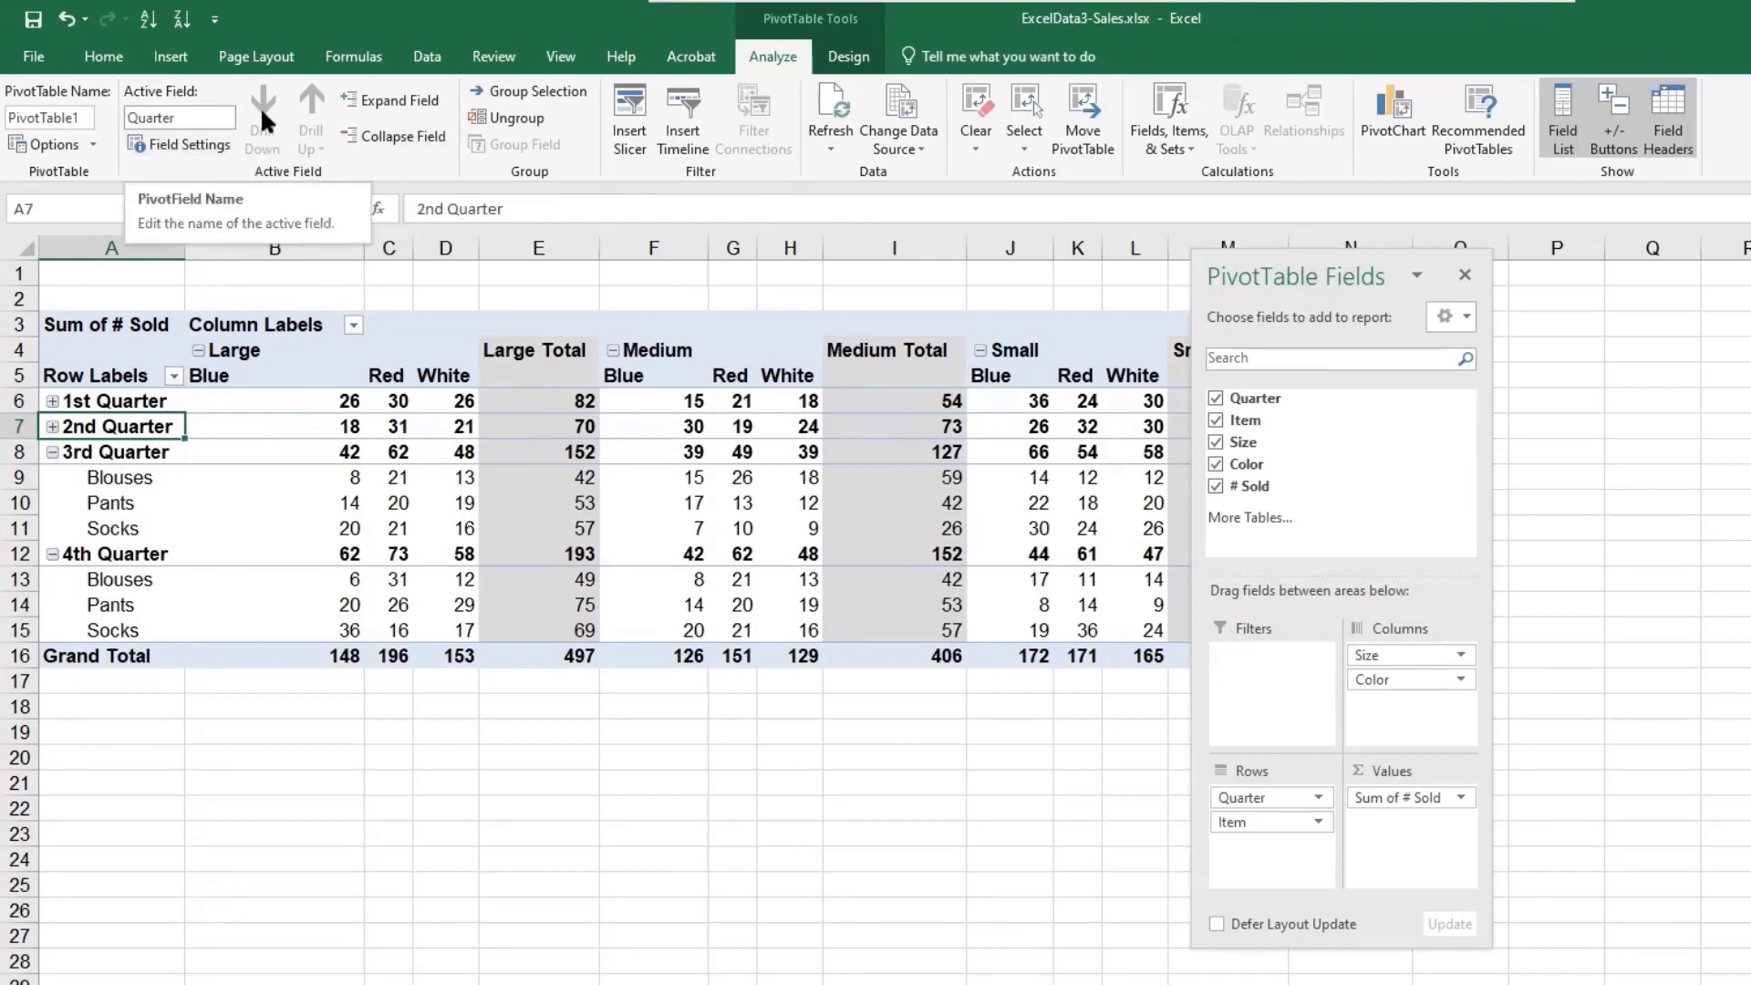
{"action": "left_click", "coordinate": [399, 100]}
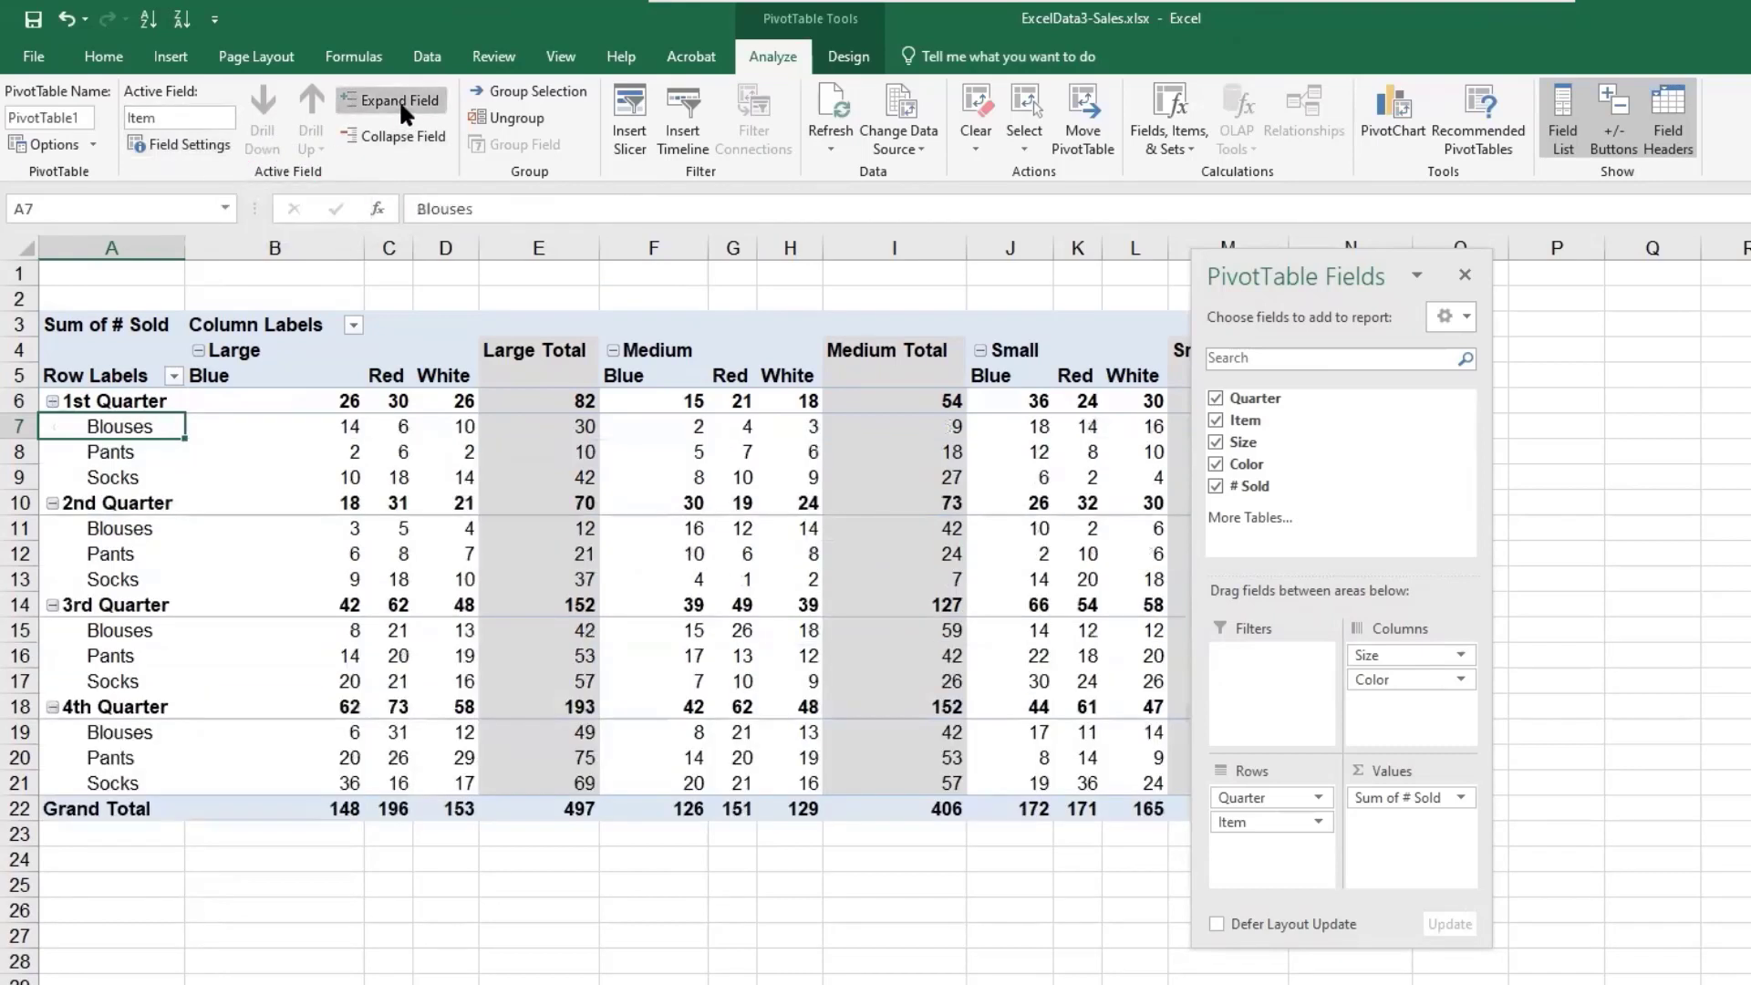
{"action": "left_click", "coordinate": [399, 135]}
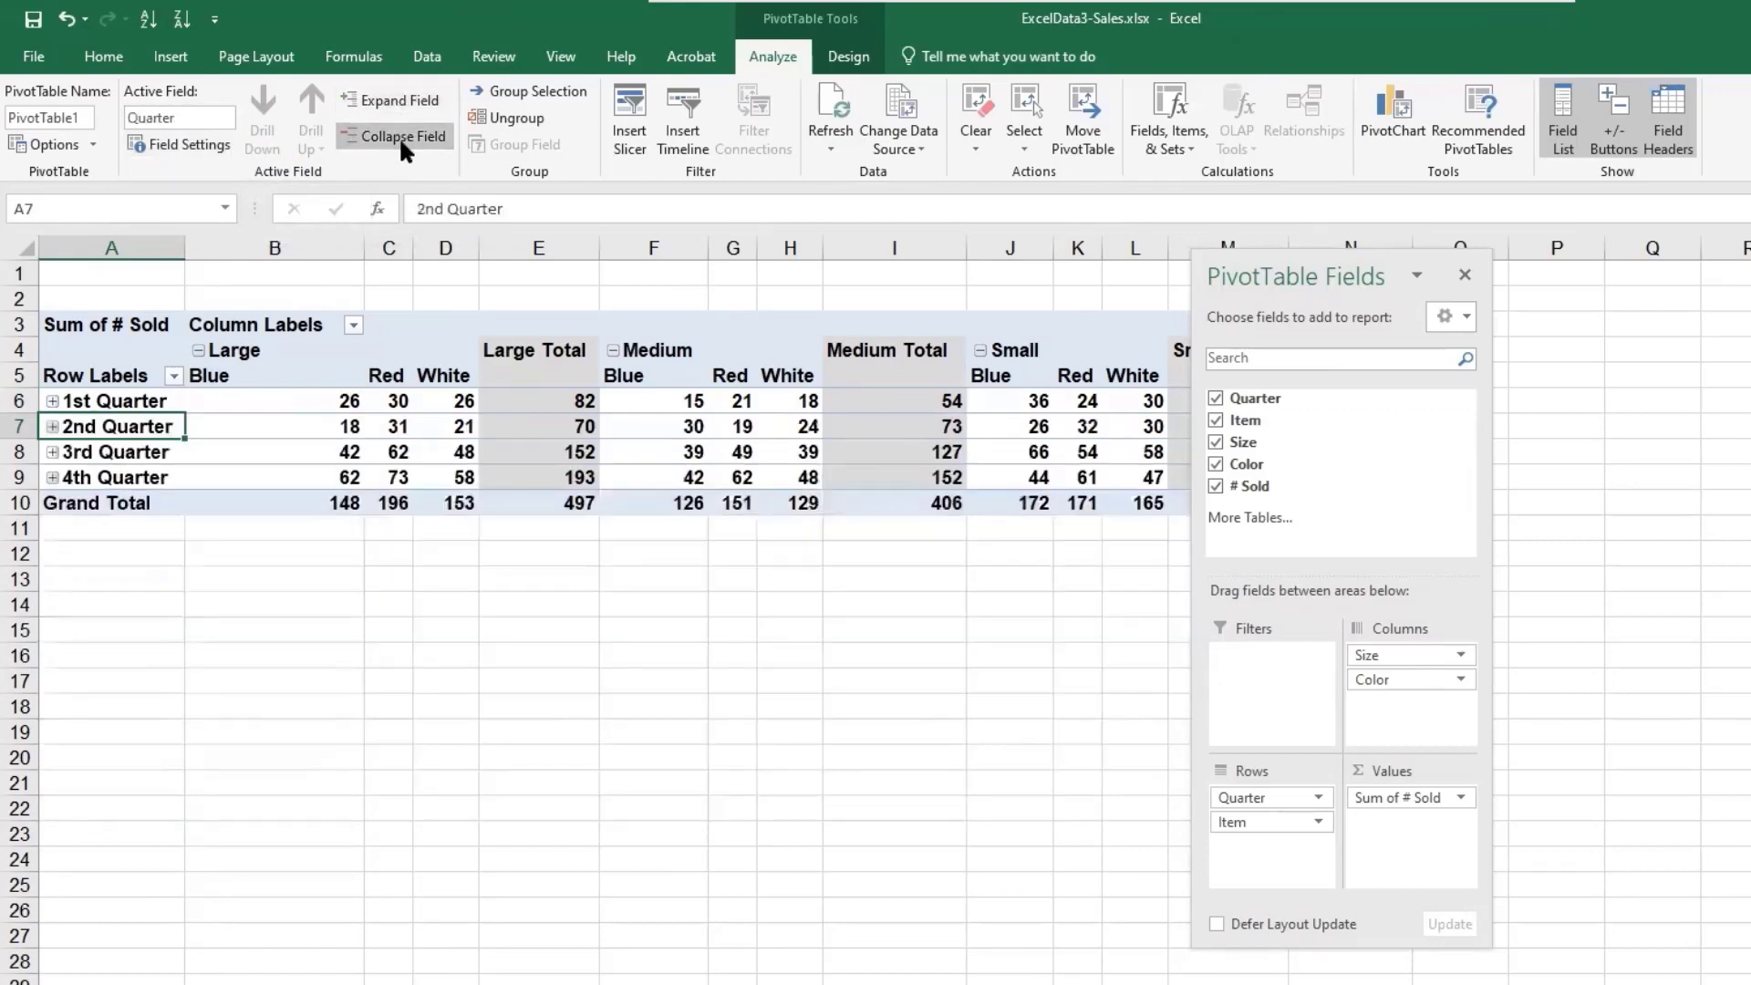
{"action": "left_click", "coordinate": [383, 101]}
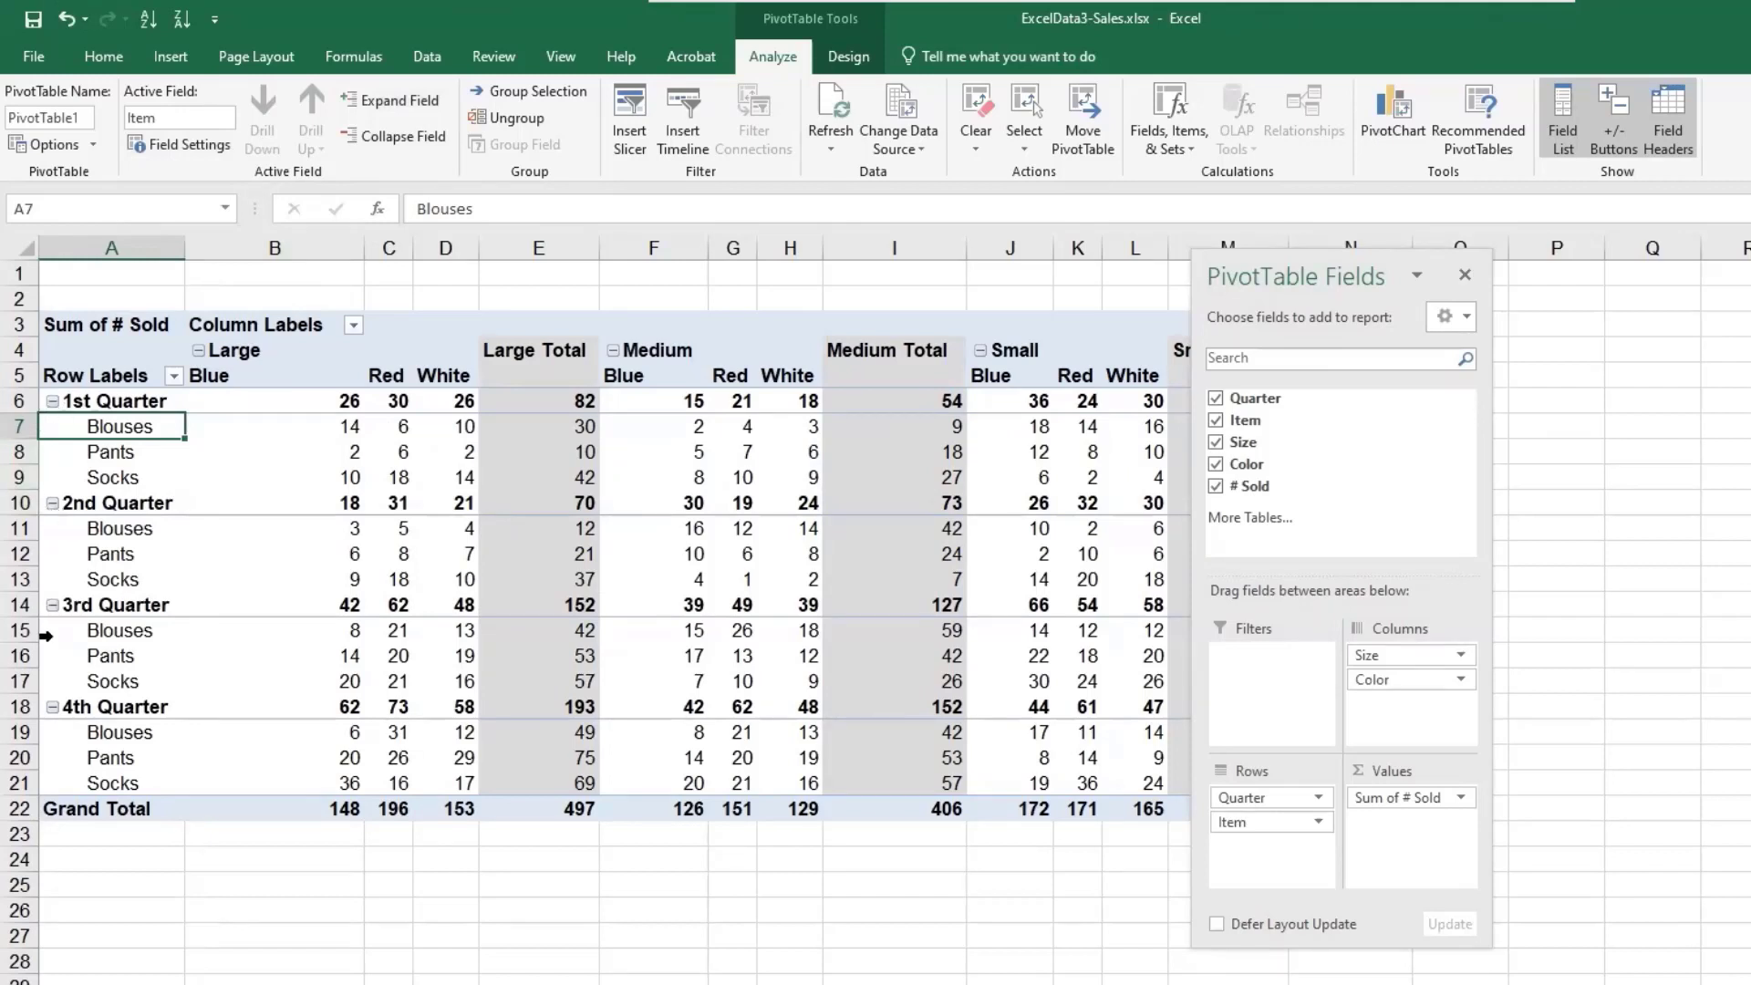
- Collapse and re-expand the Large size group and the whole Size column field
{"action": "left_click", "coordinate": [197, 354]}
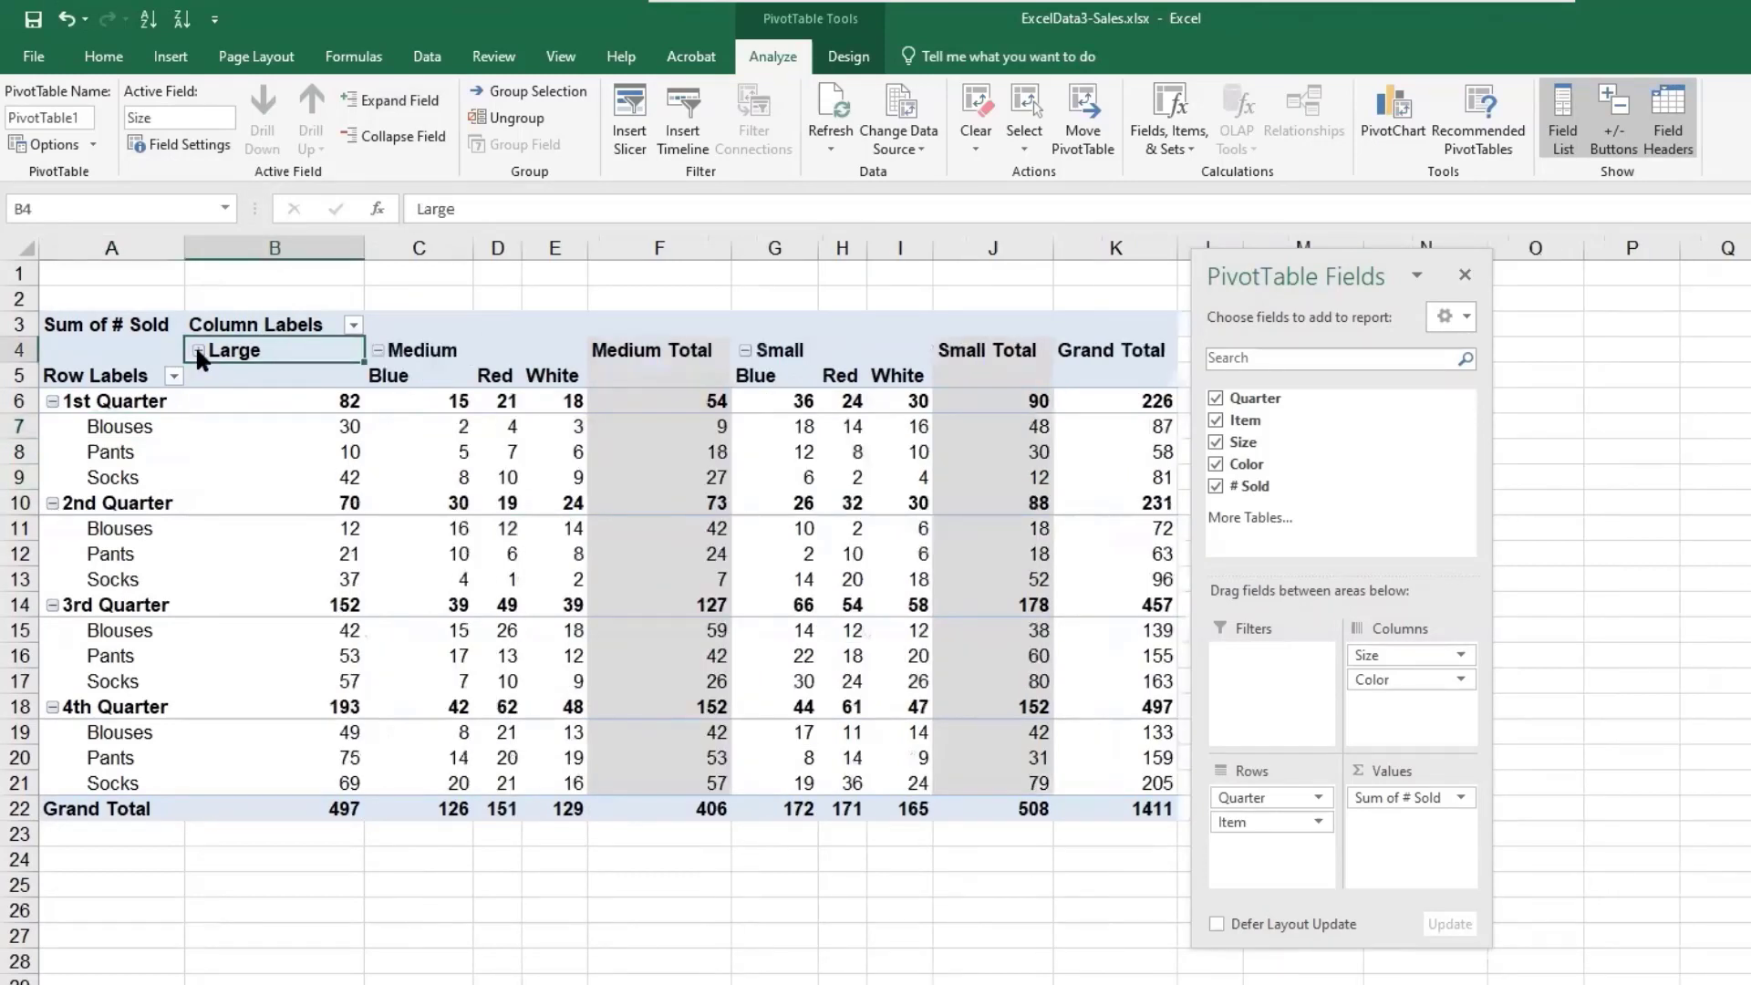
{"action": "left_click", "coordinate": [197, 351]}
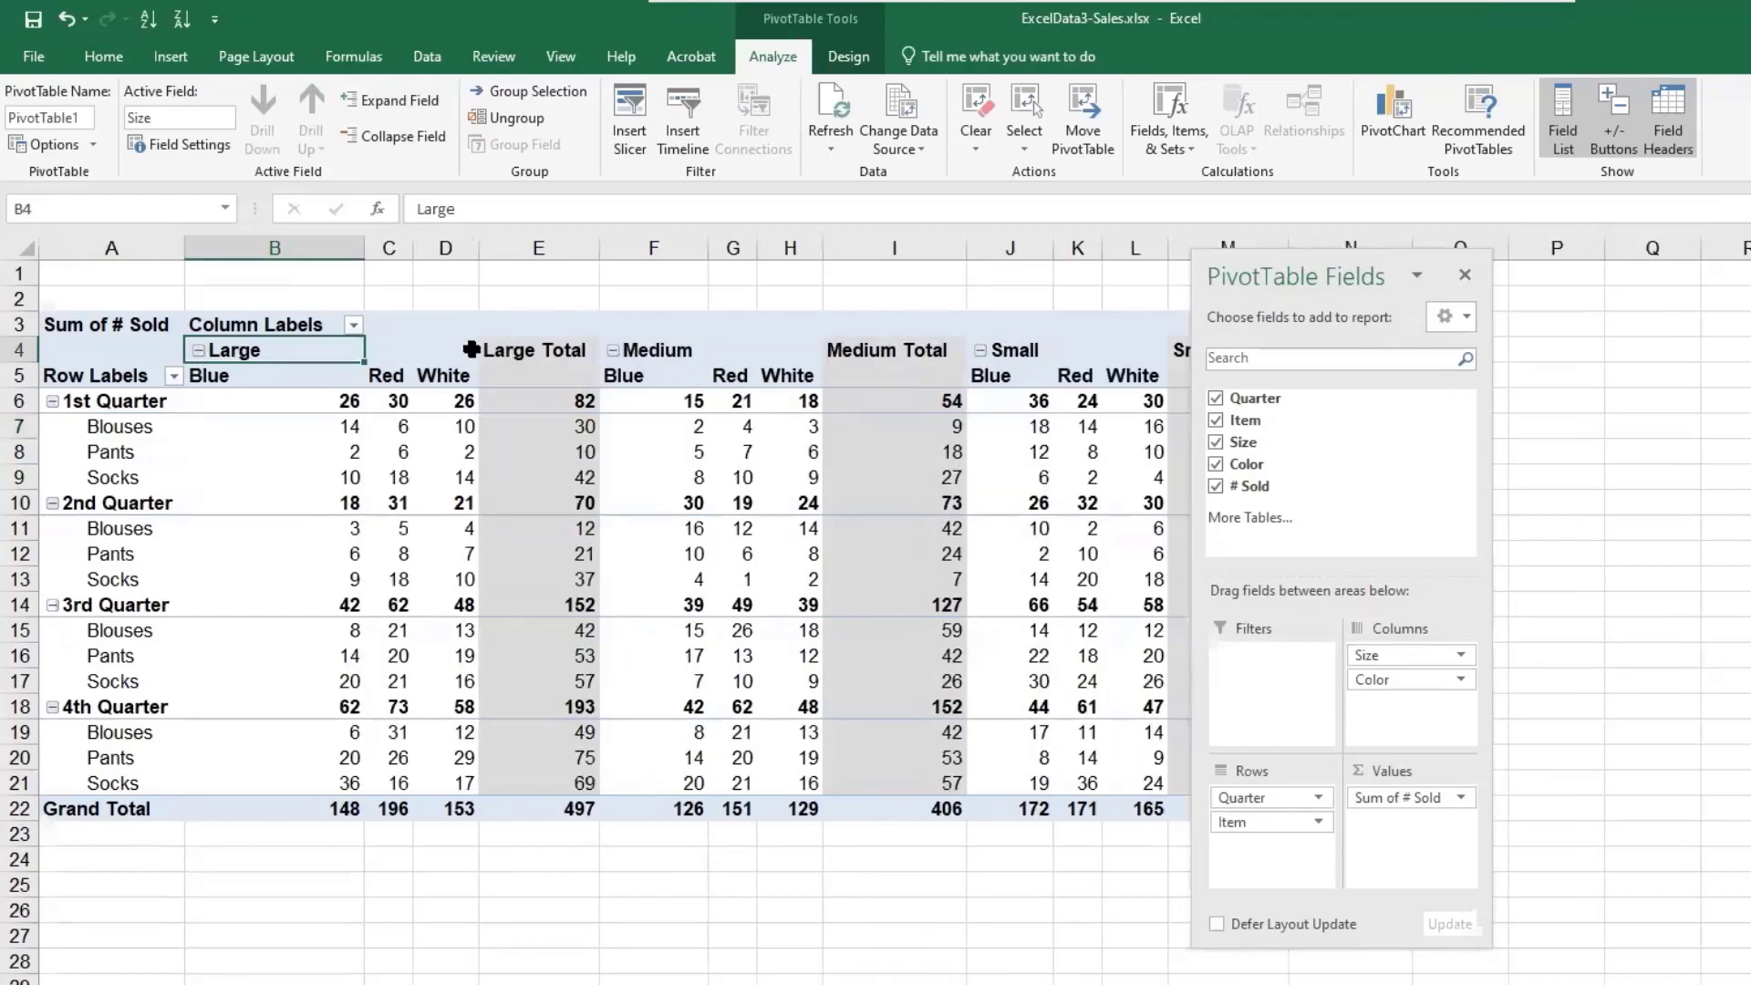
{"action": "left_click", "coordinate": [395, 133]}
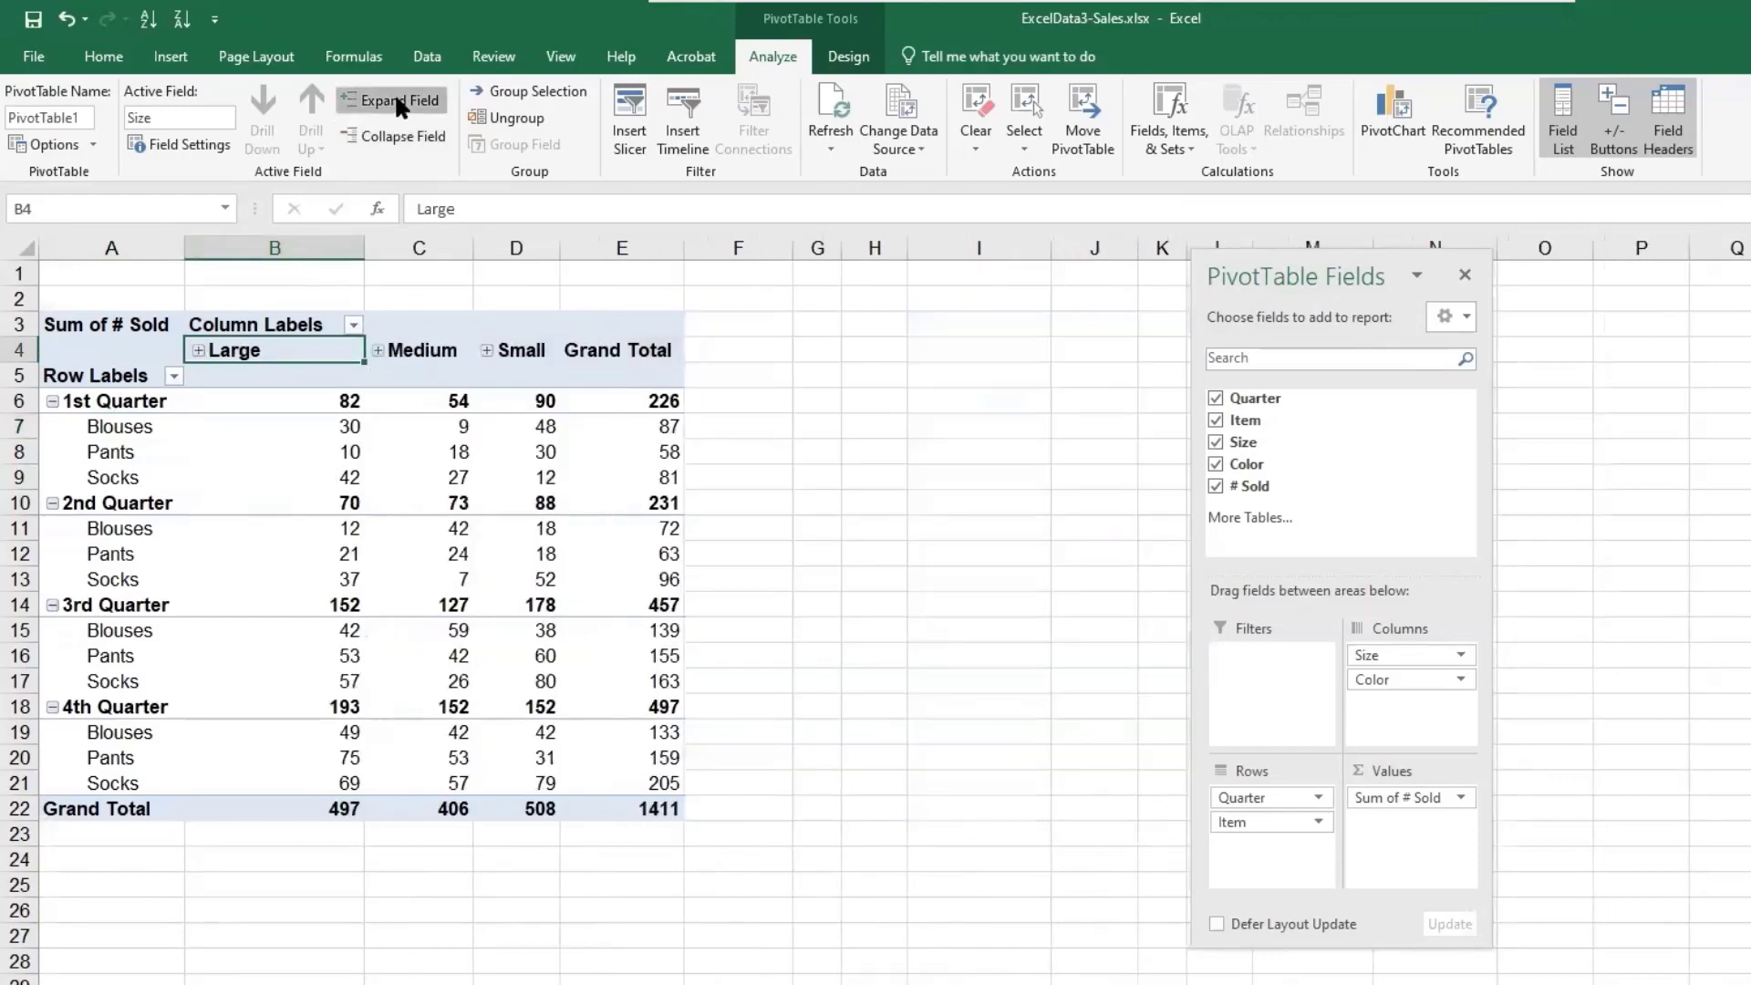
{"action": "left_click", "coordinate": [396, 101]}
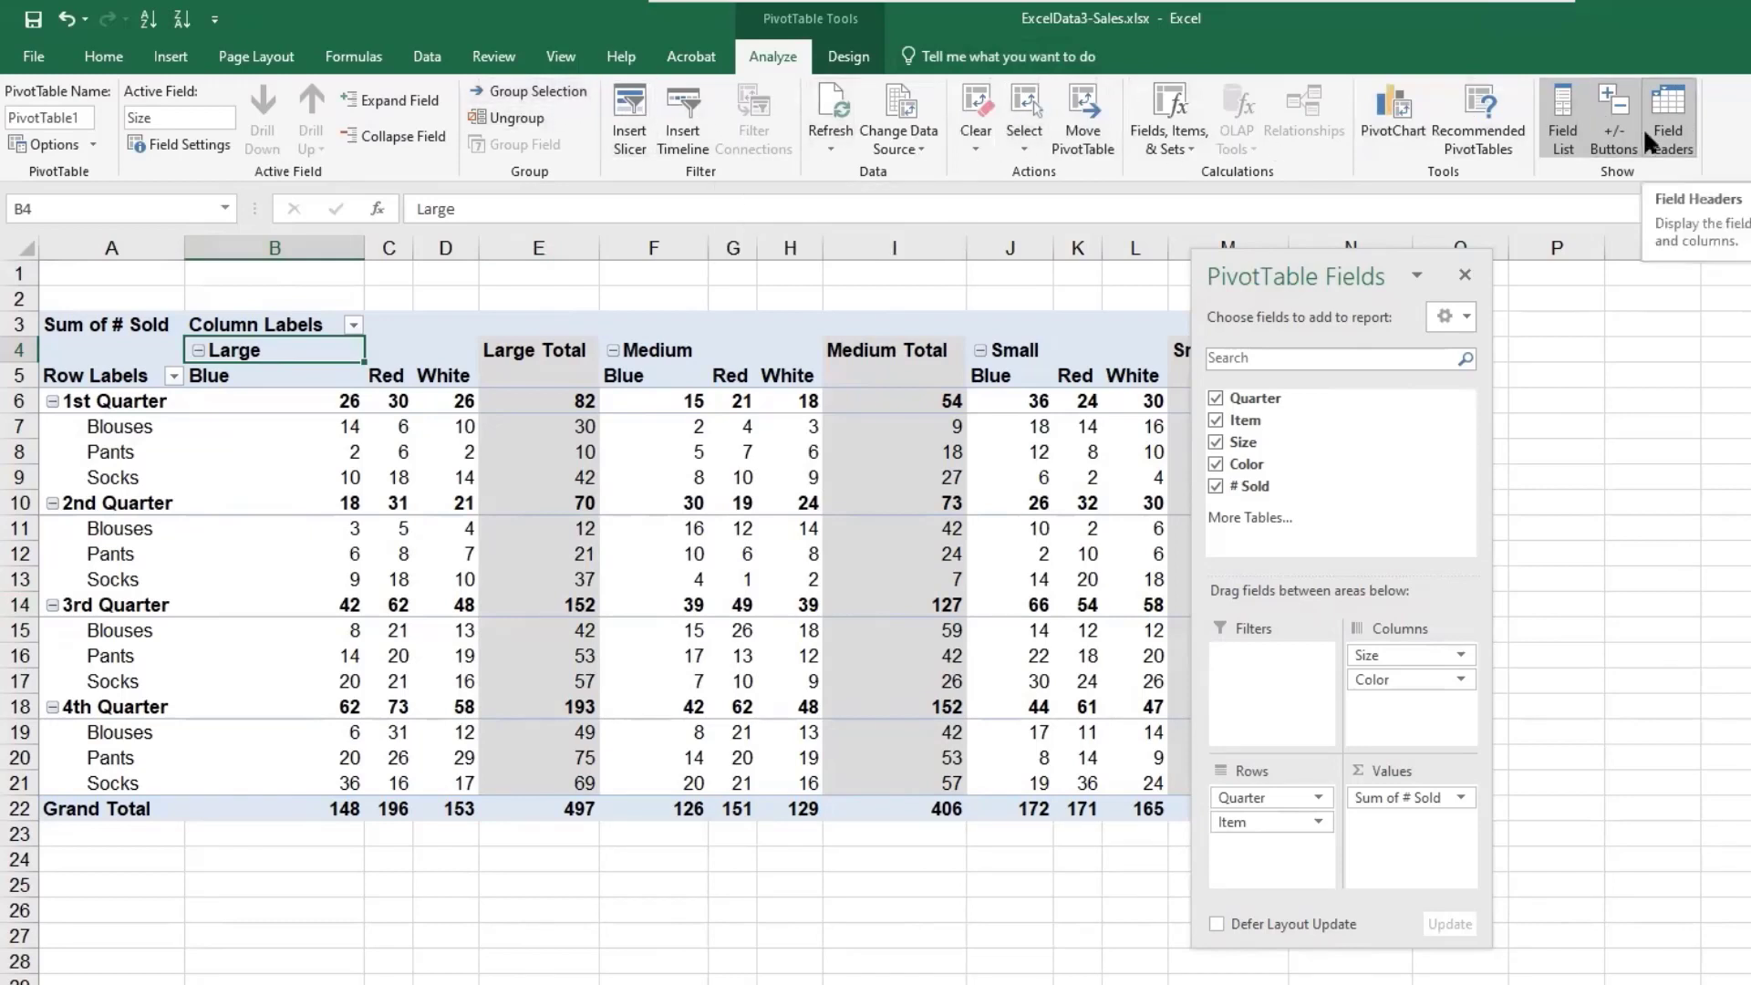
- Hide the expand/collapse buttons on the PivotTable
{"action": "left_click", "coordinate": [1555, 117]}
{"action": "left_click", "coordinate": [1555, 118]}
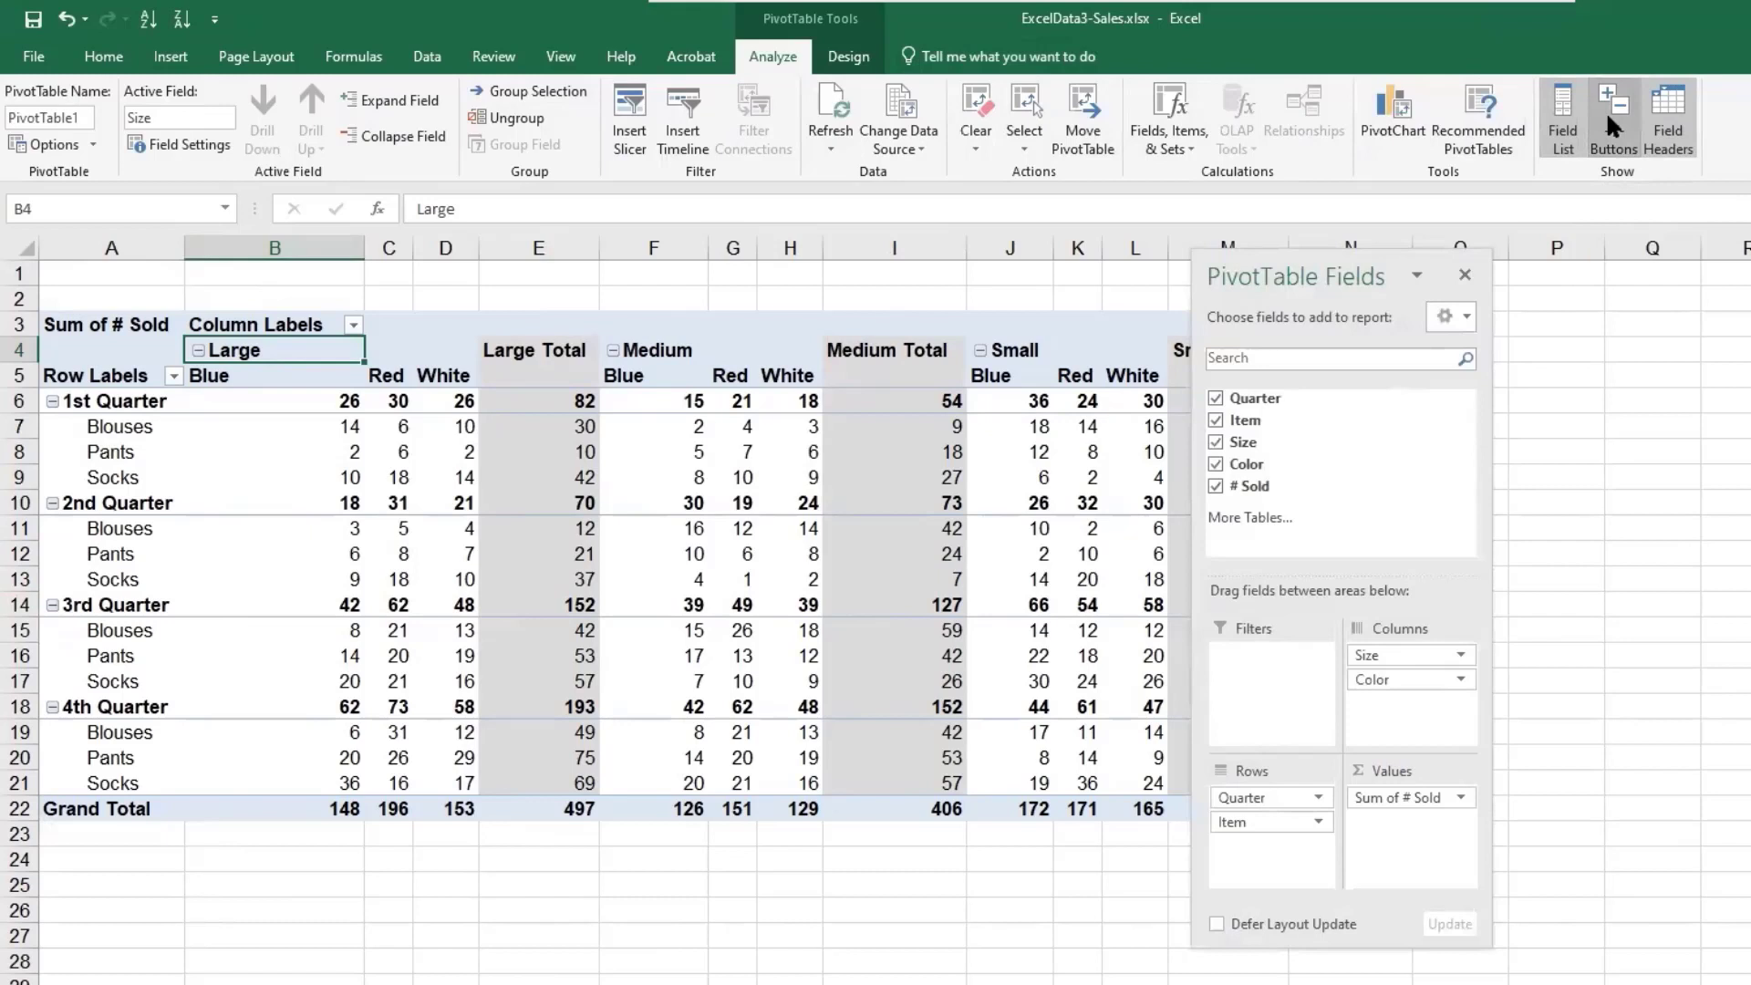
{"action": "left_click", "coordinate": [1605, 112]}
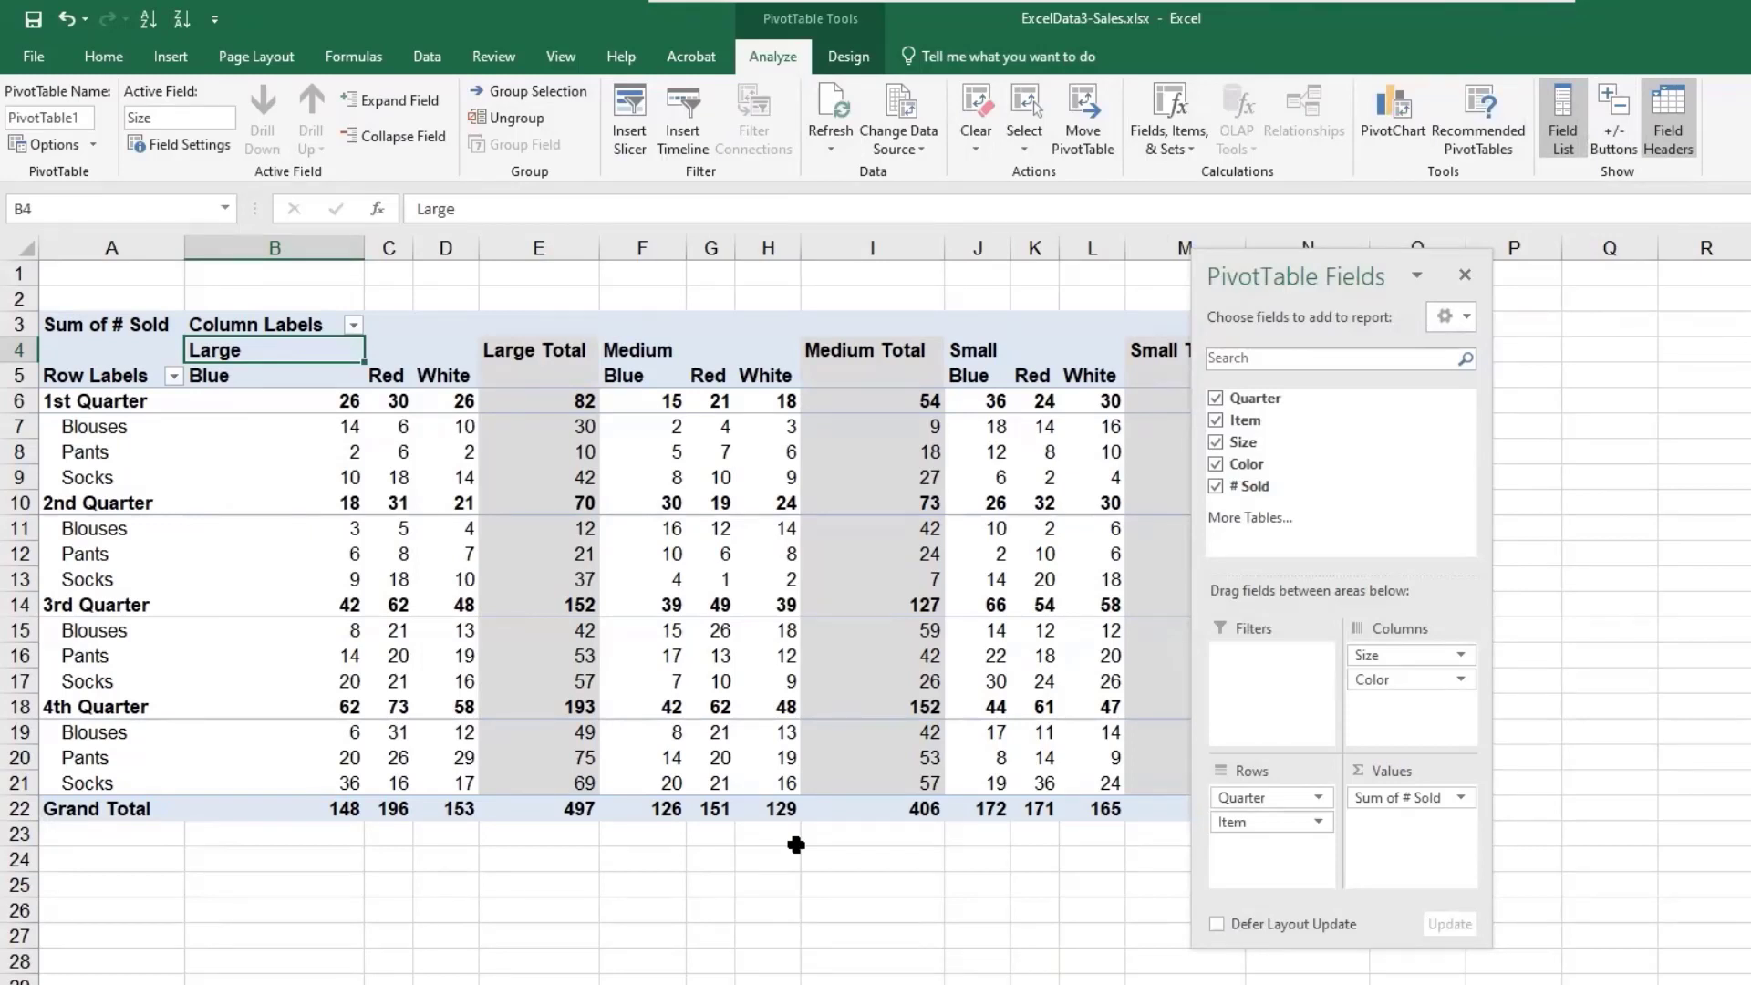
- Filter the row labels to show only the 1st Quarter and 2nd Quarter
{"action": "left_click", "coordinate": [106, 402]}
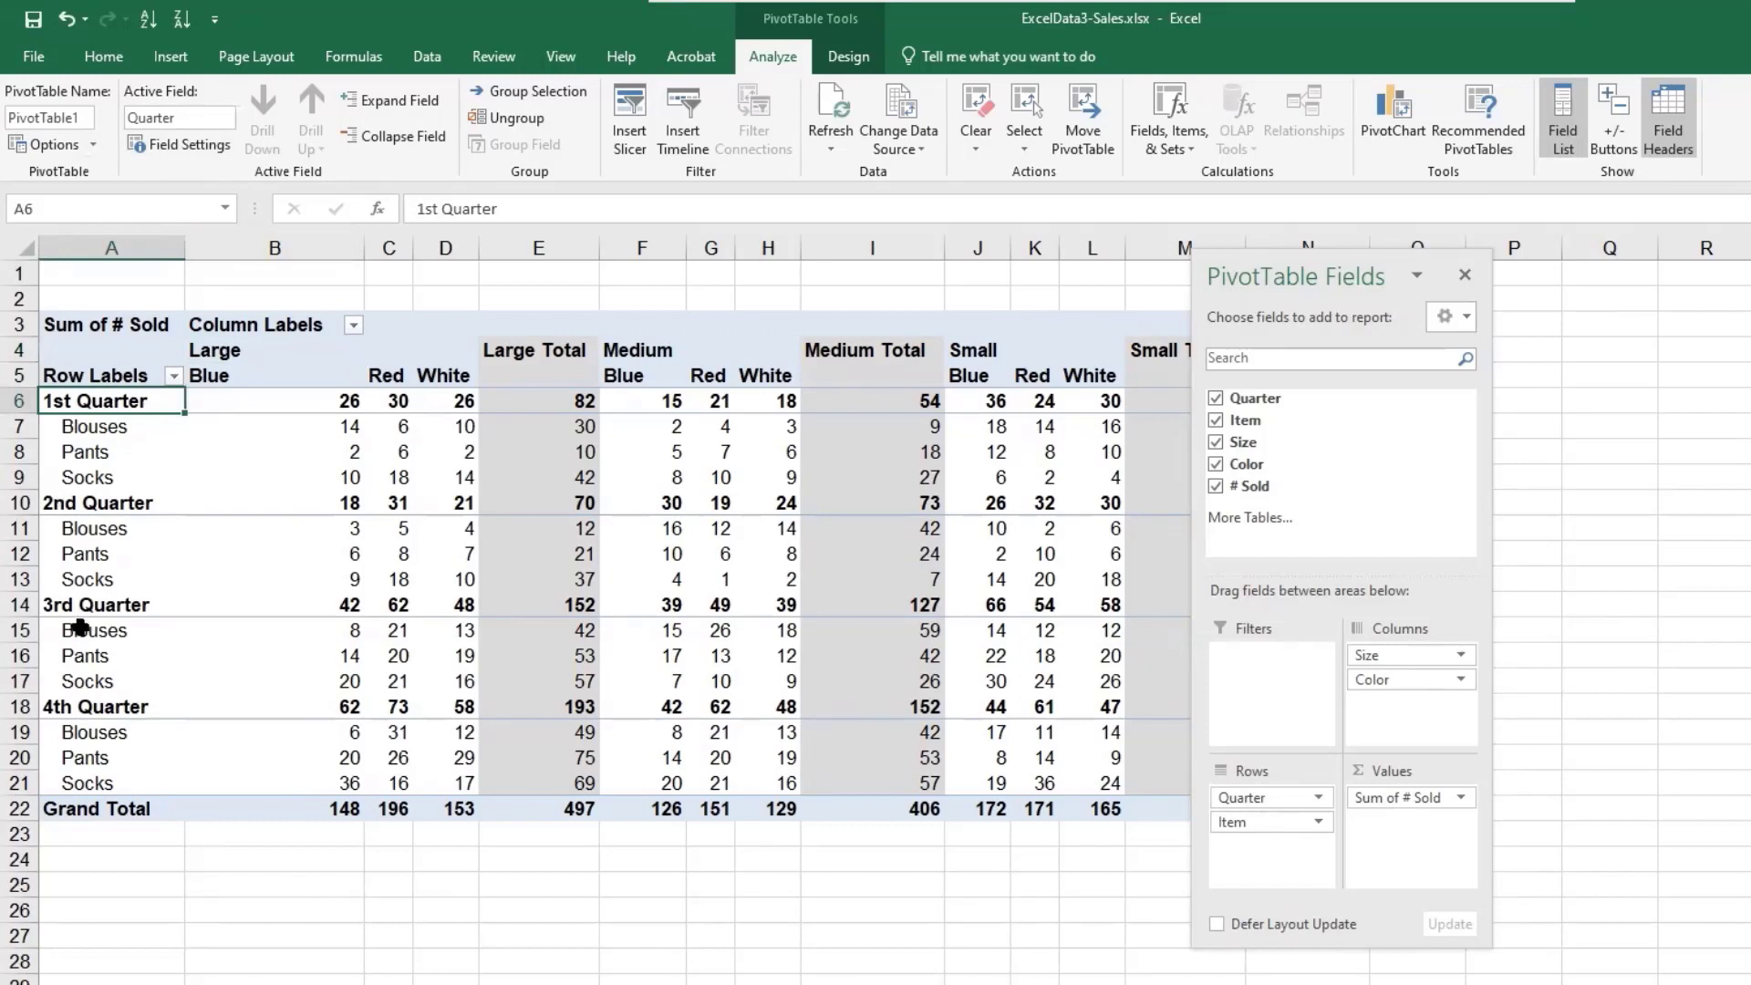
{"action": "left_click", "coordinate": [173, 375]}
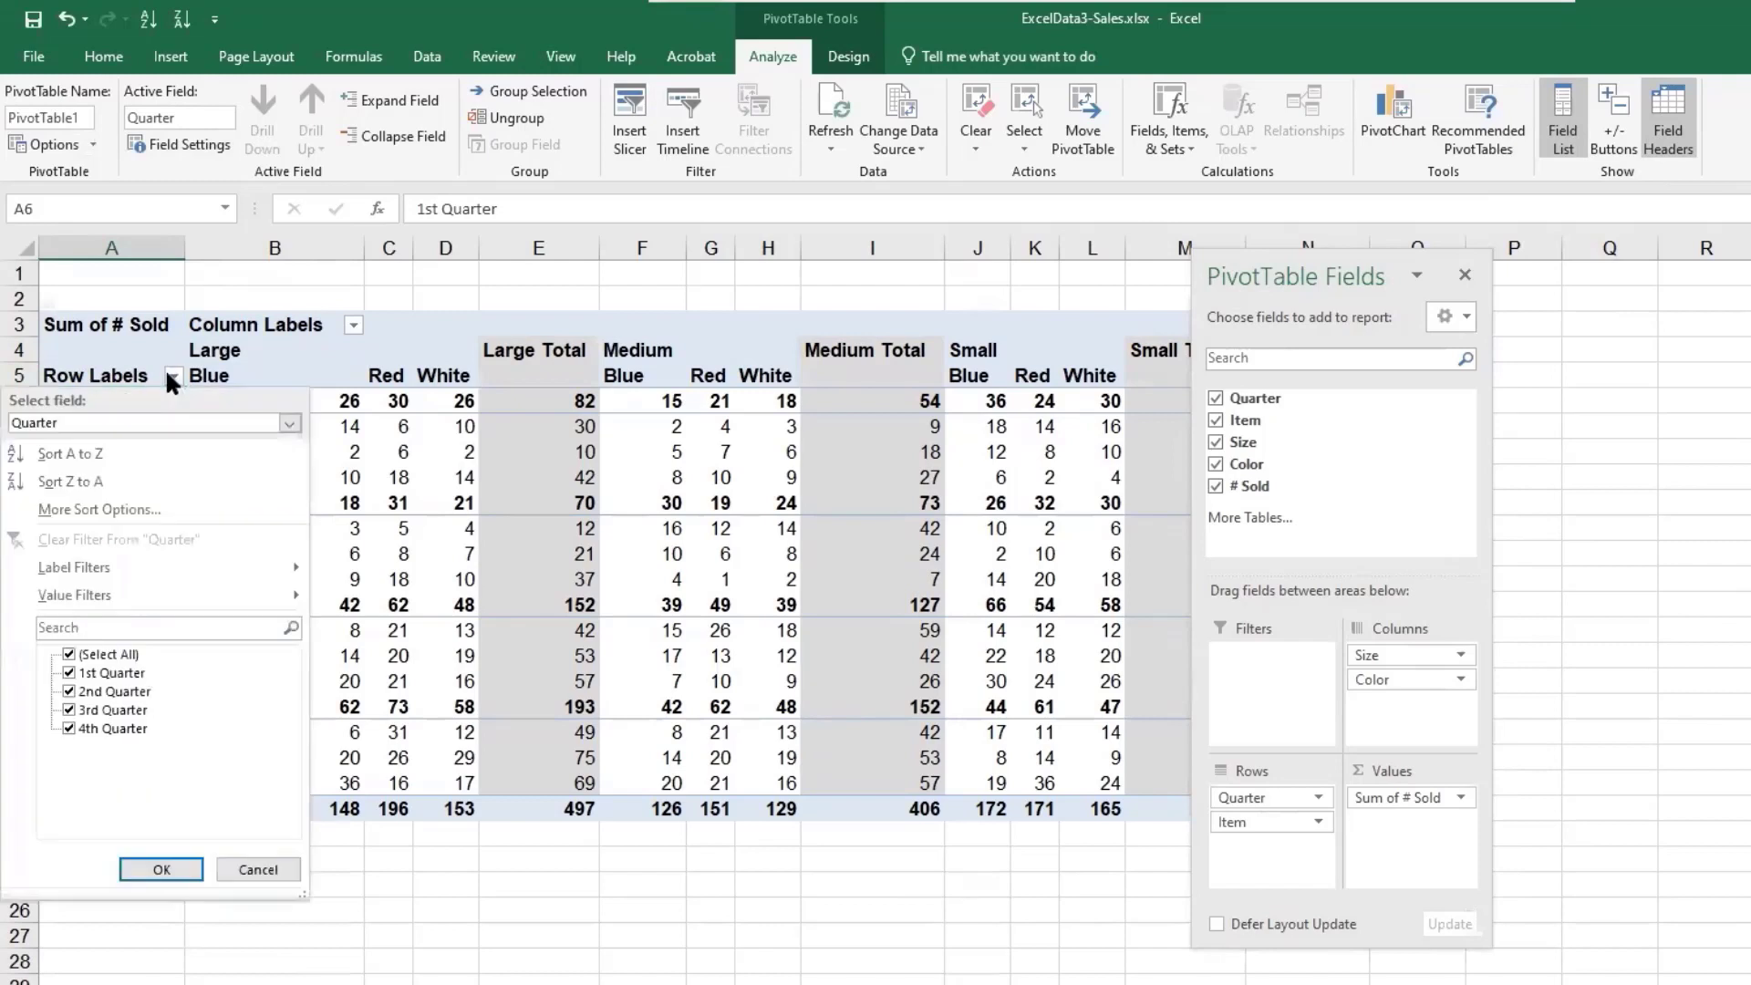
{"action": "left_click", "coordinate": [69, 728]}
{"action": "left_click", "coordinate": [68, 710]}
{"action": "left_click", "coordinate": [143, 868]}
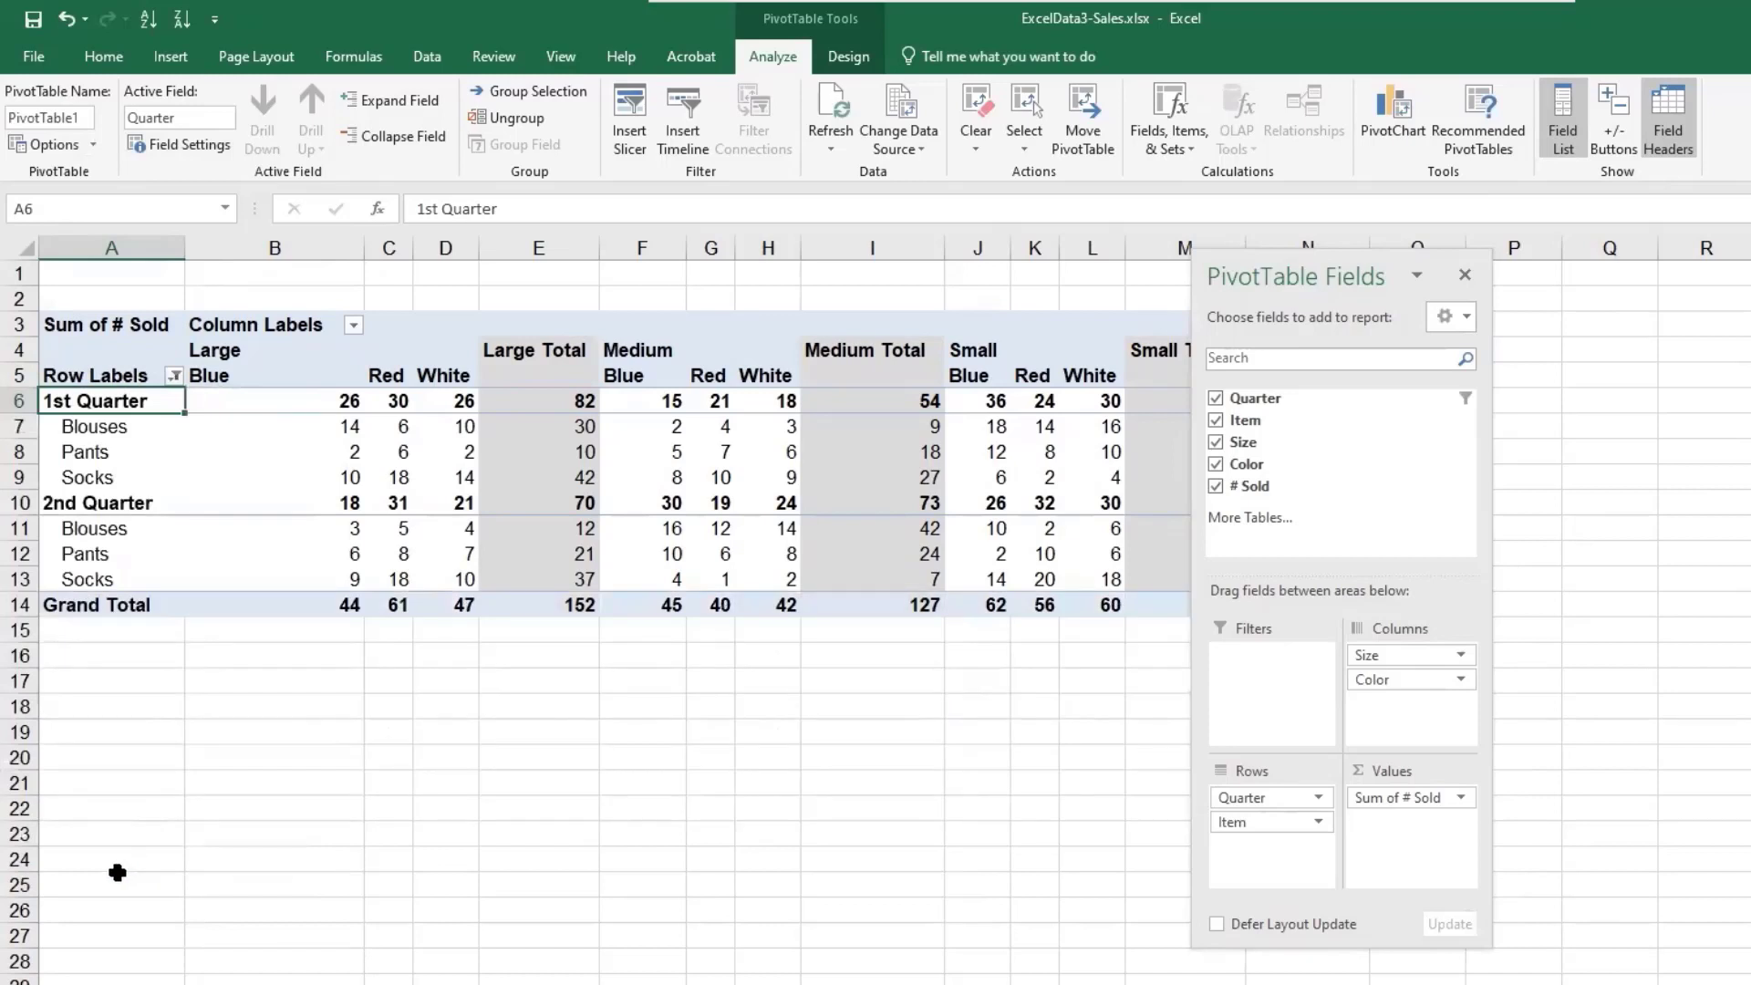
- Filter the Item rows to exclude Socks, keeping Blouses and Pants
{"action": "left_click", "coordinate": [172, 374]}
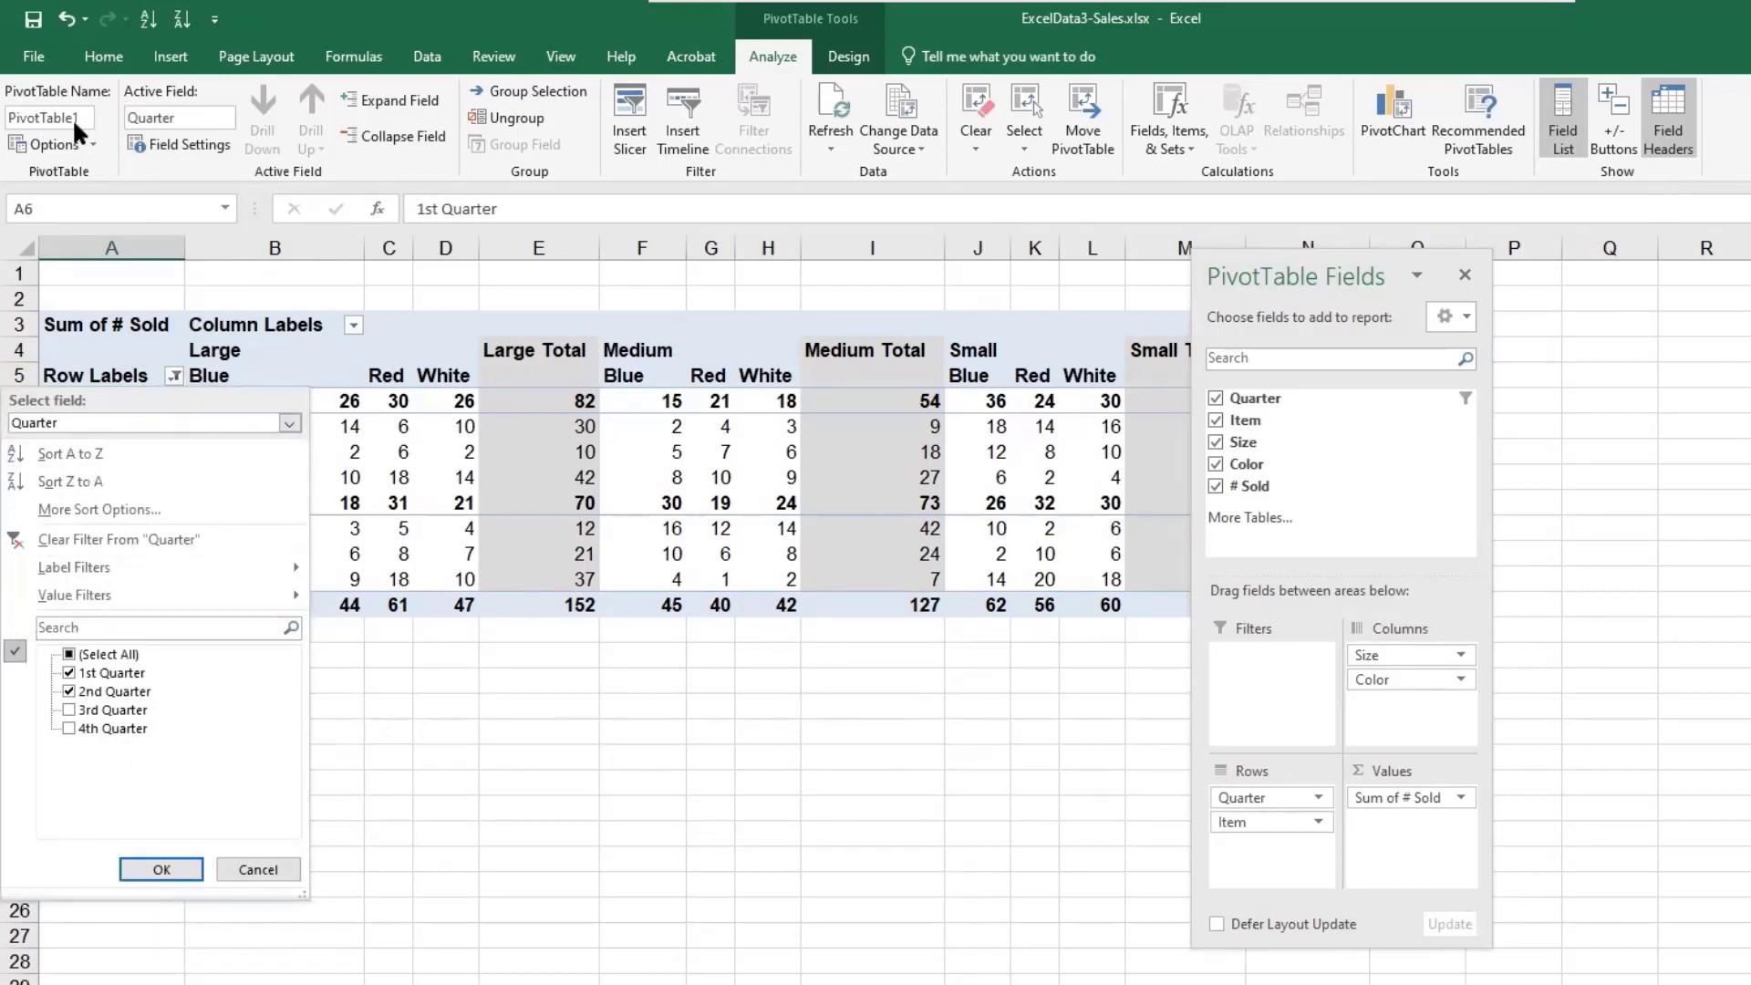
{"action": "left_click", "coordinate": [238, 866]}
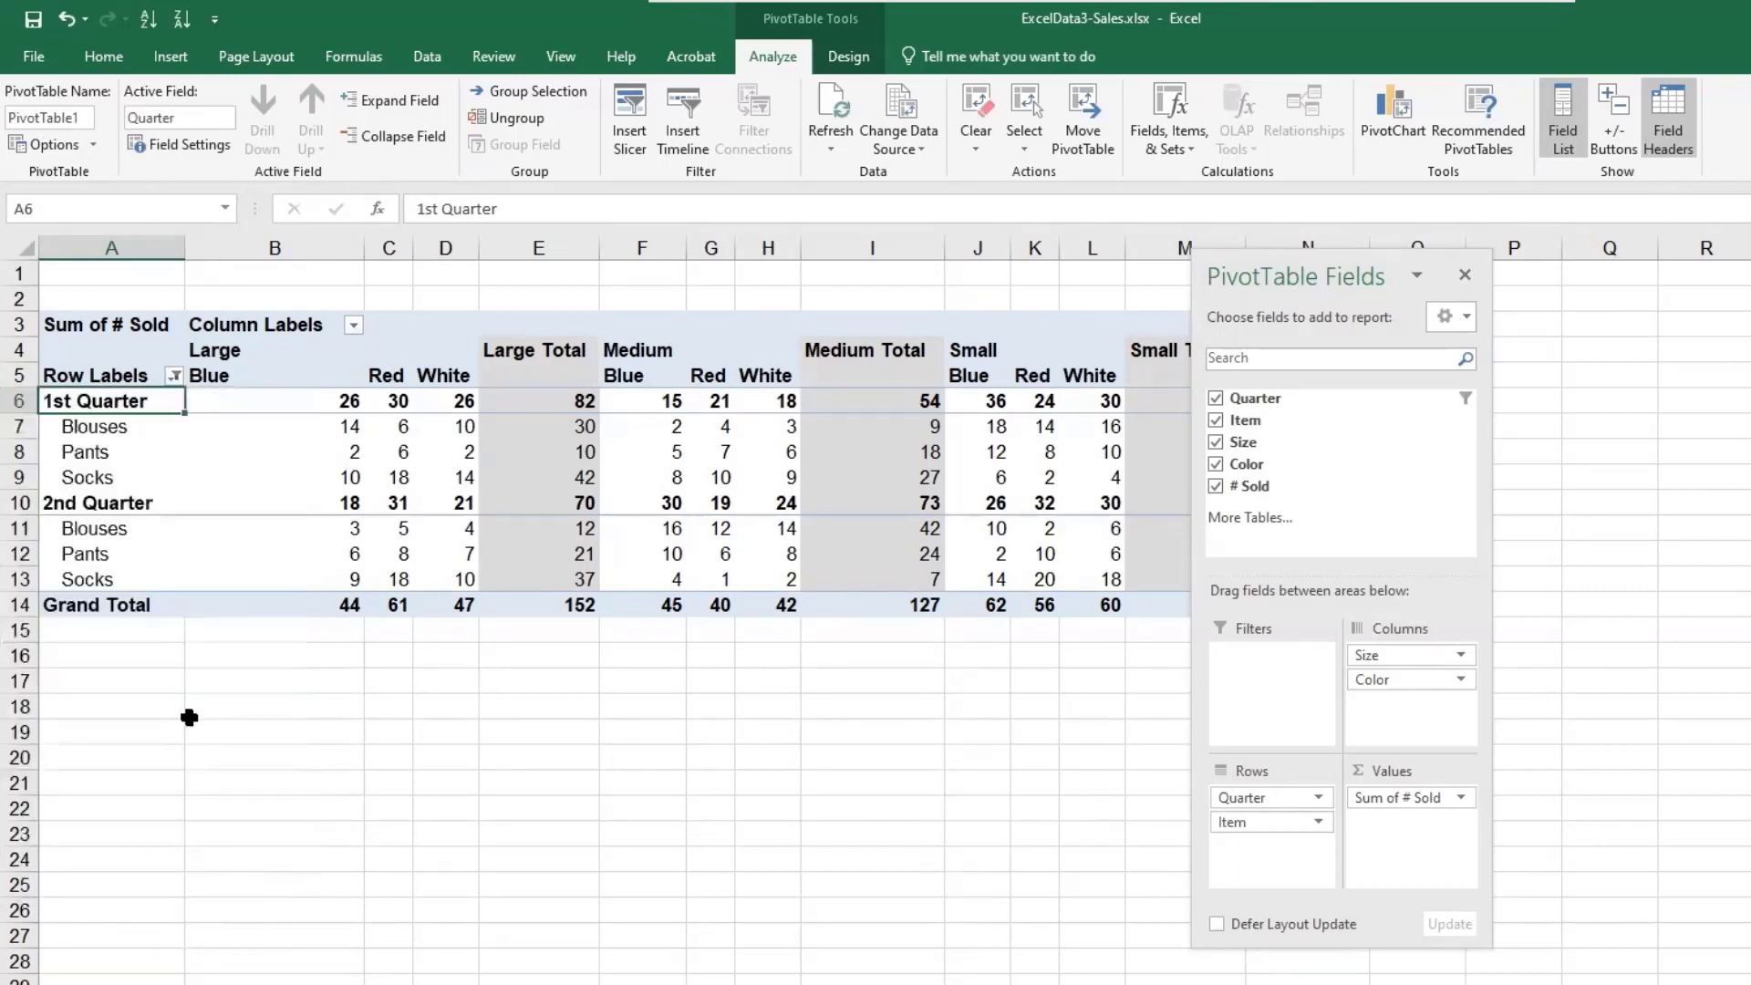
{"action": "left_click", "coordinate": [121, 434]}
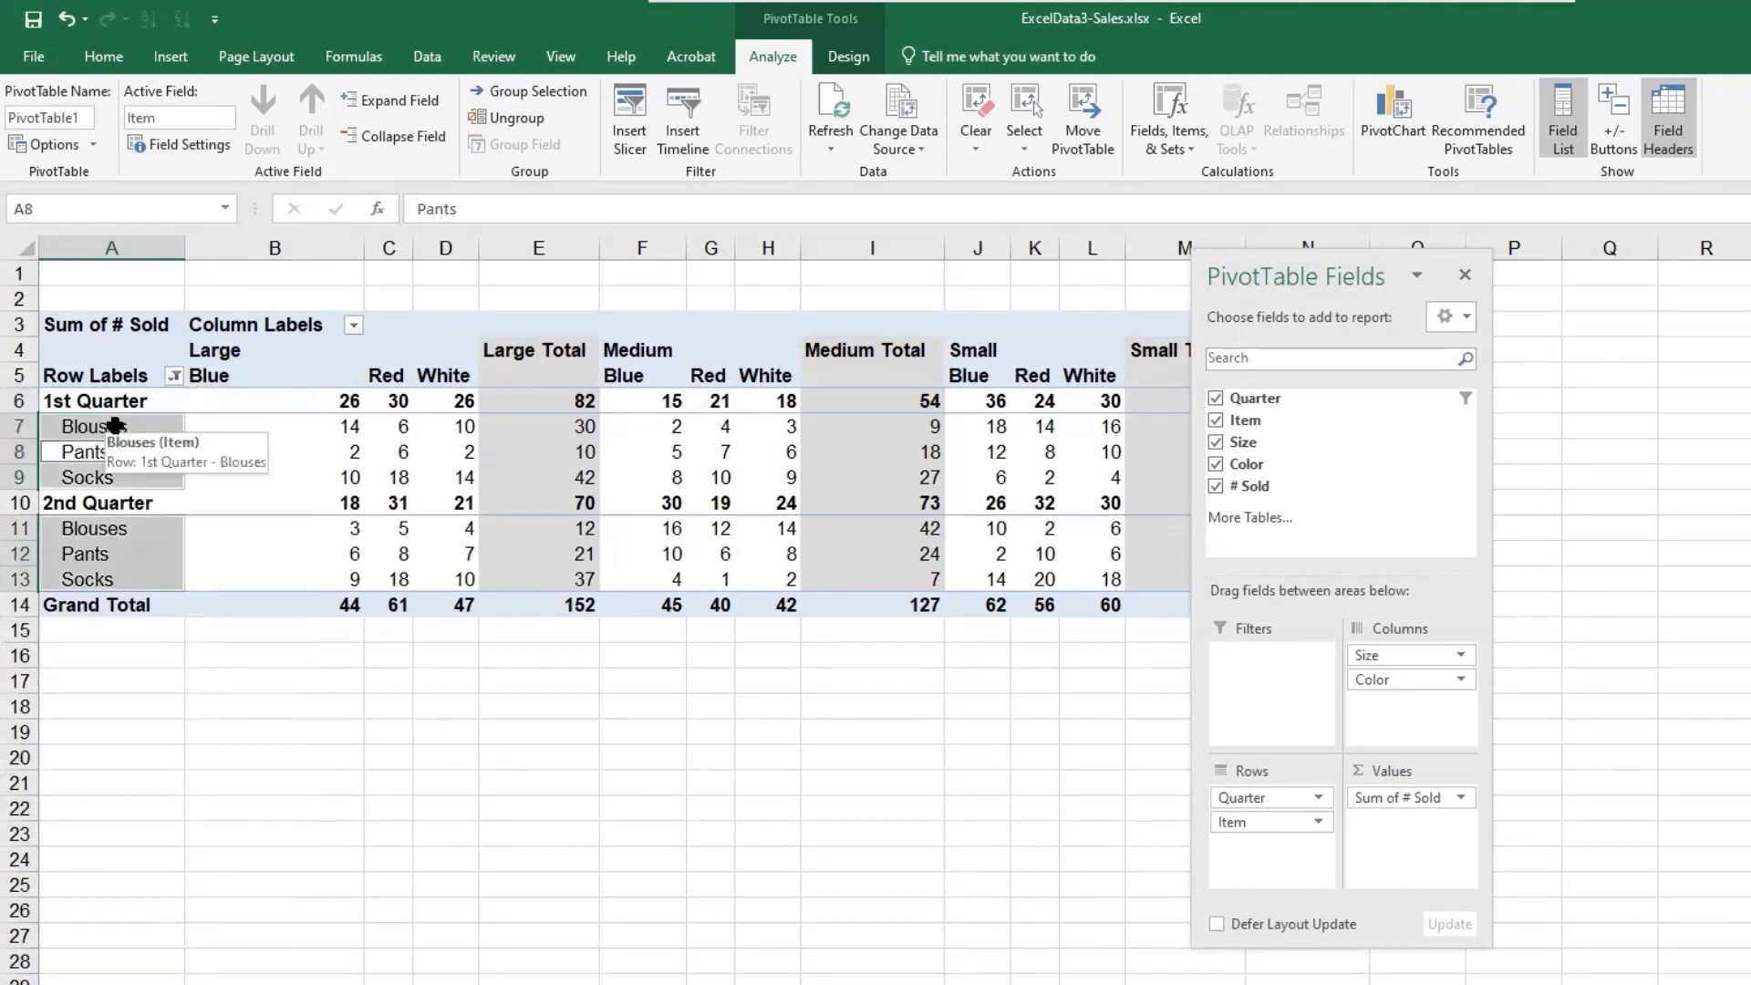
{"action": "left_click", "coordinate": [87, 430]}
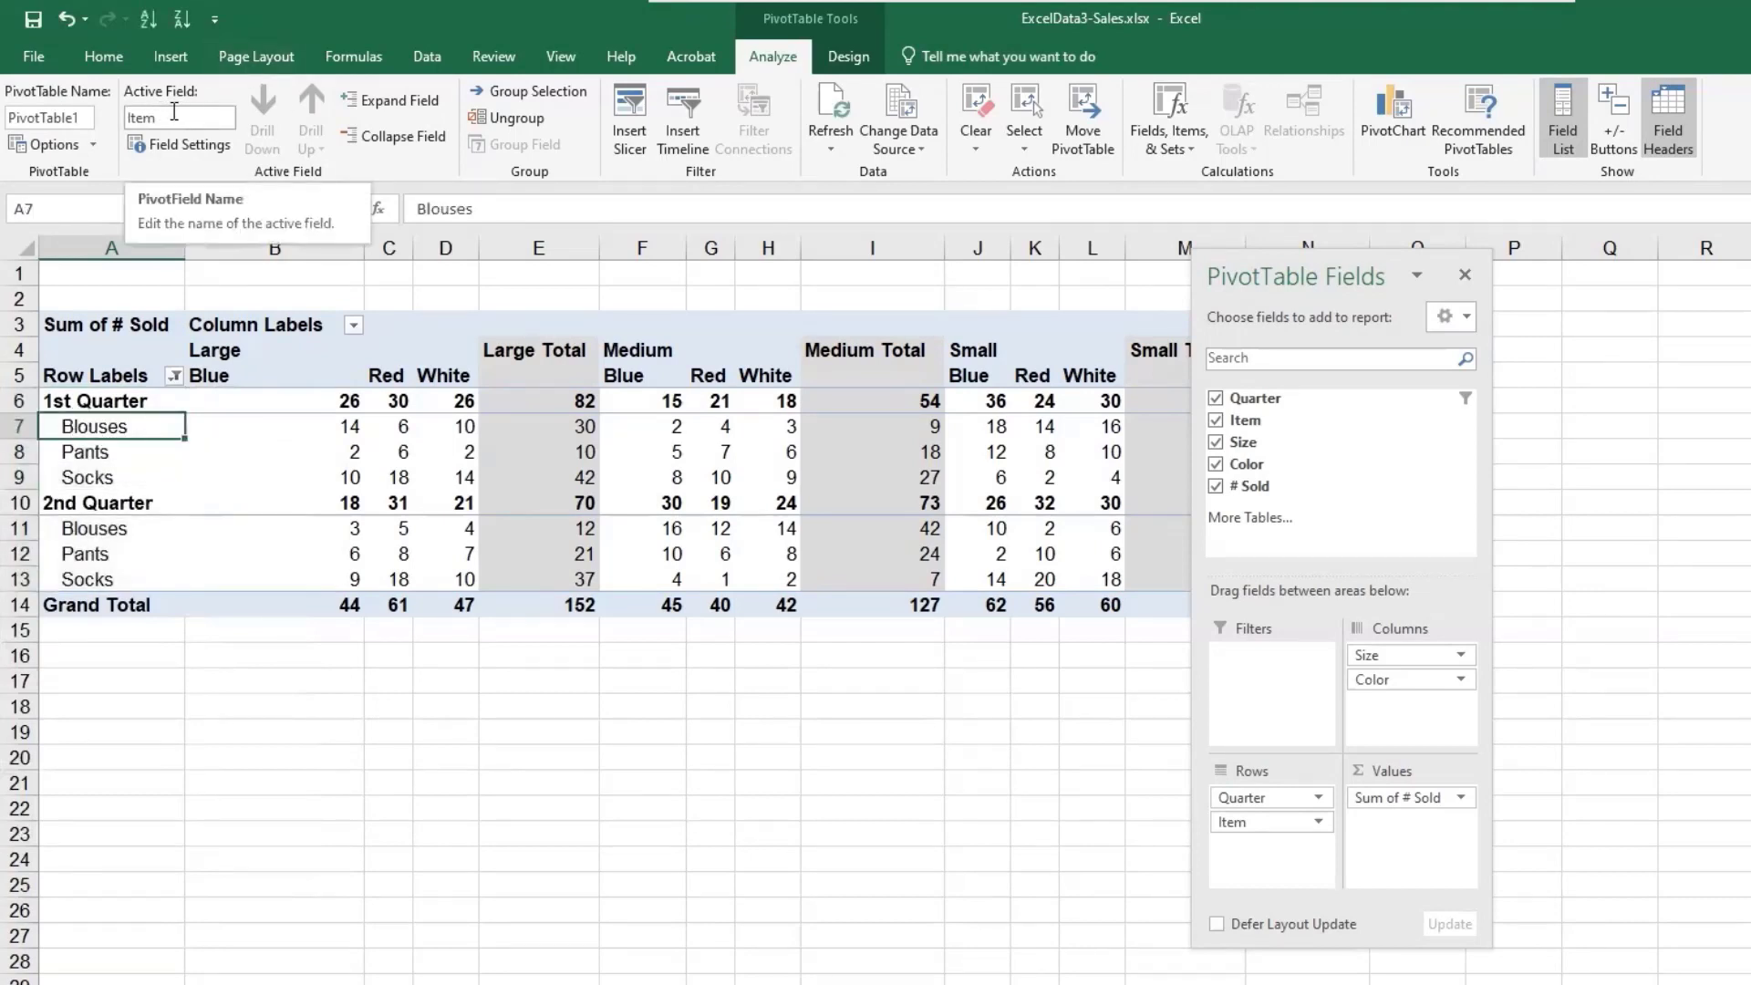
{"action": "left_click", "coordinate": [173, 376]}
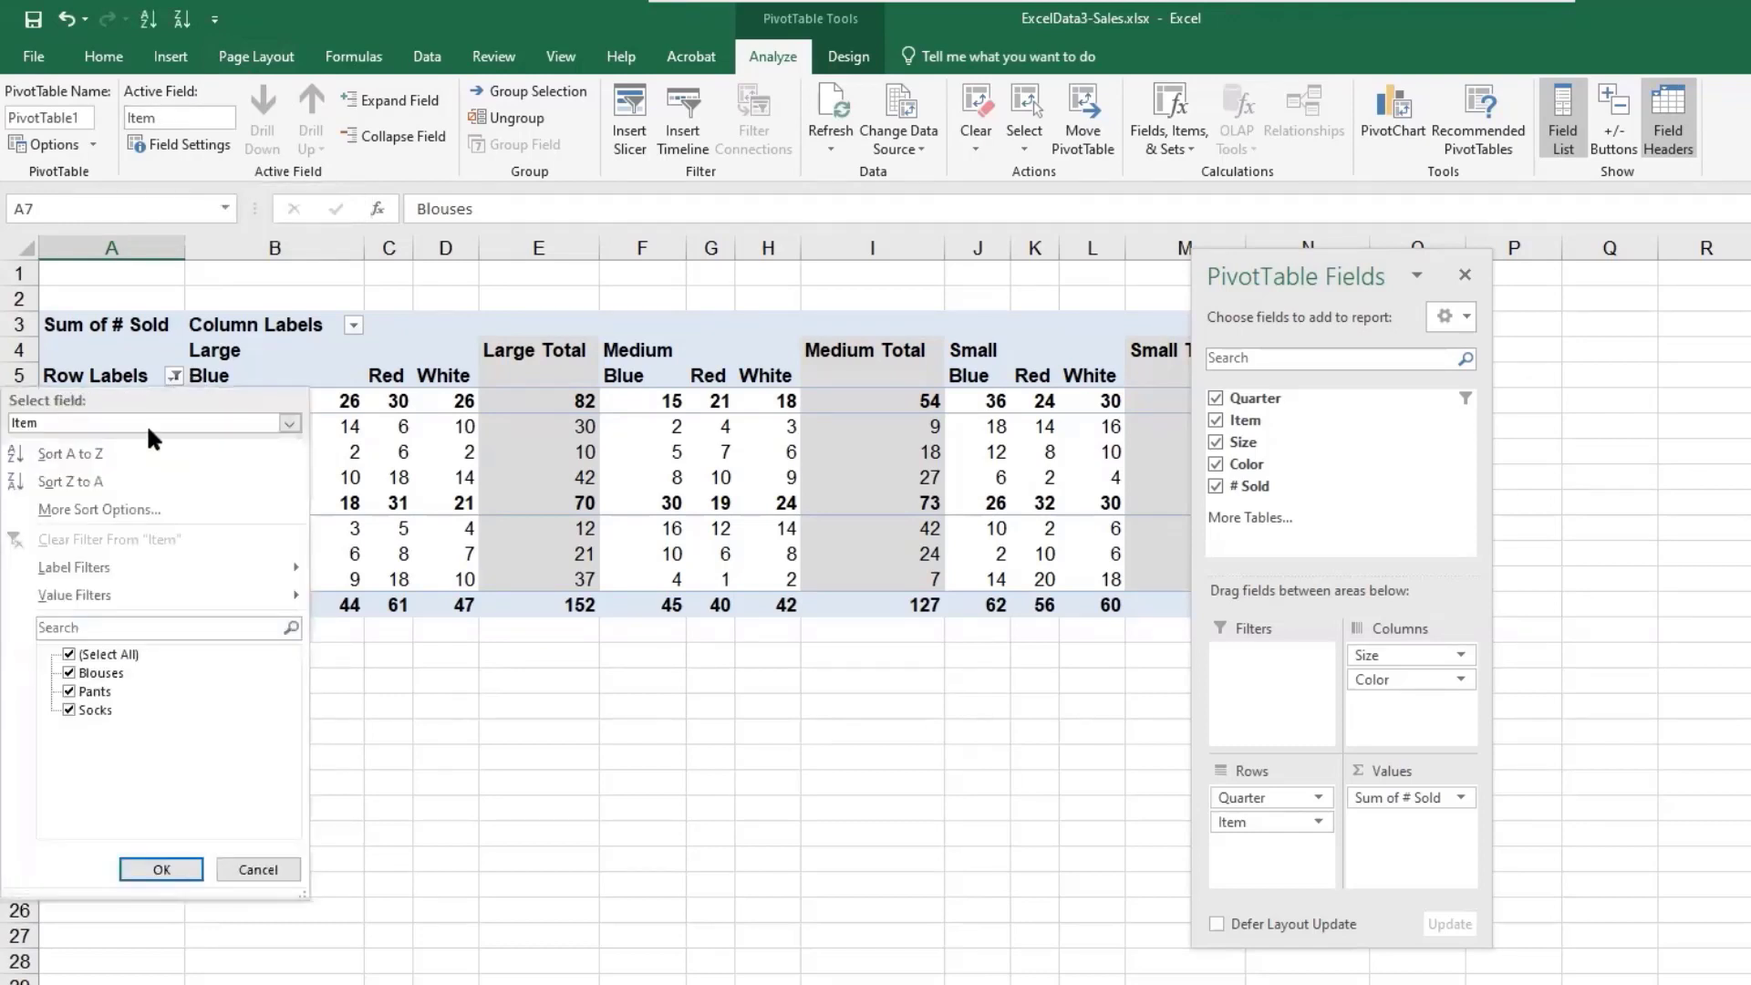
{"action": "left_click", "coordinate": [65, 710]}
{"action": "left_click", "coordinate": [166, 868]}
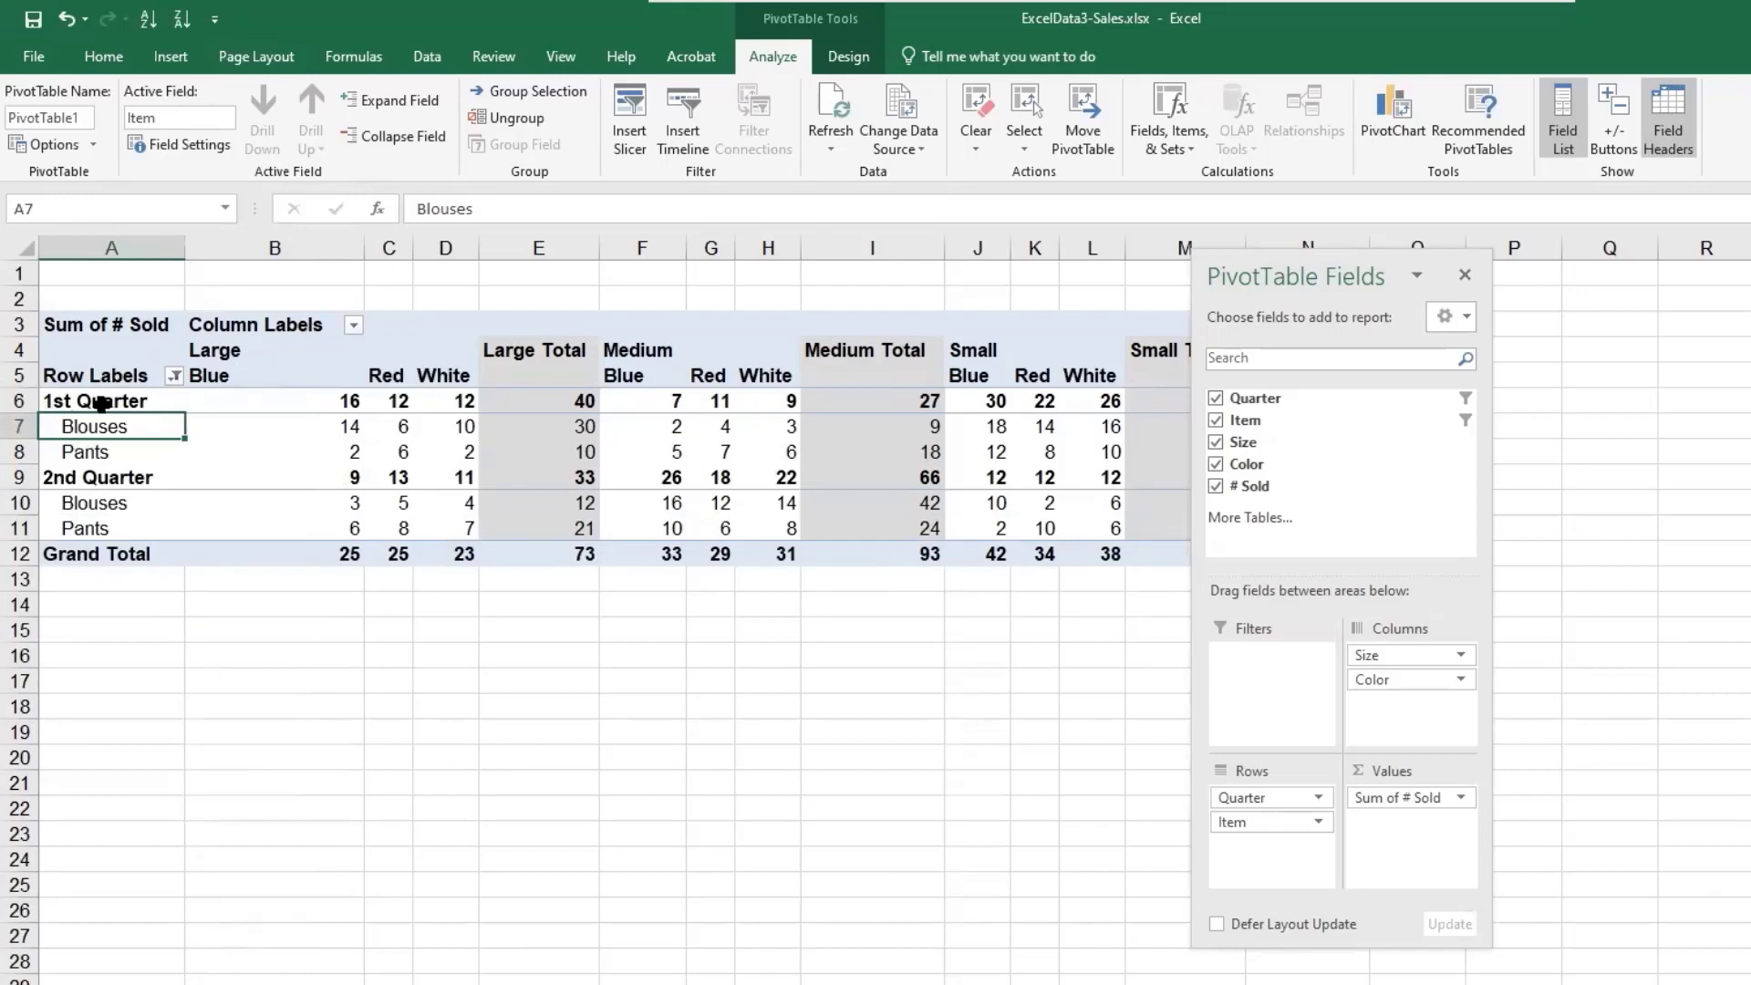
- Filter the Size columns to exclude Small
{"action": "left_click", "coordinate": [353, 326]}
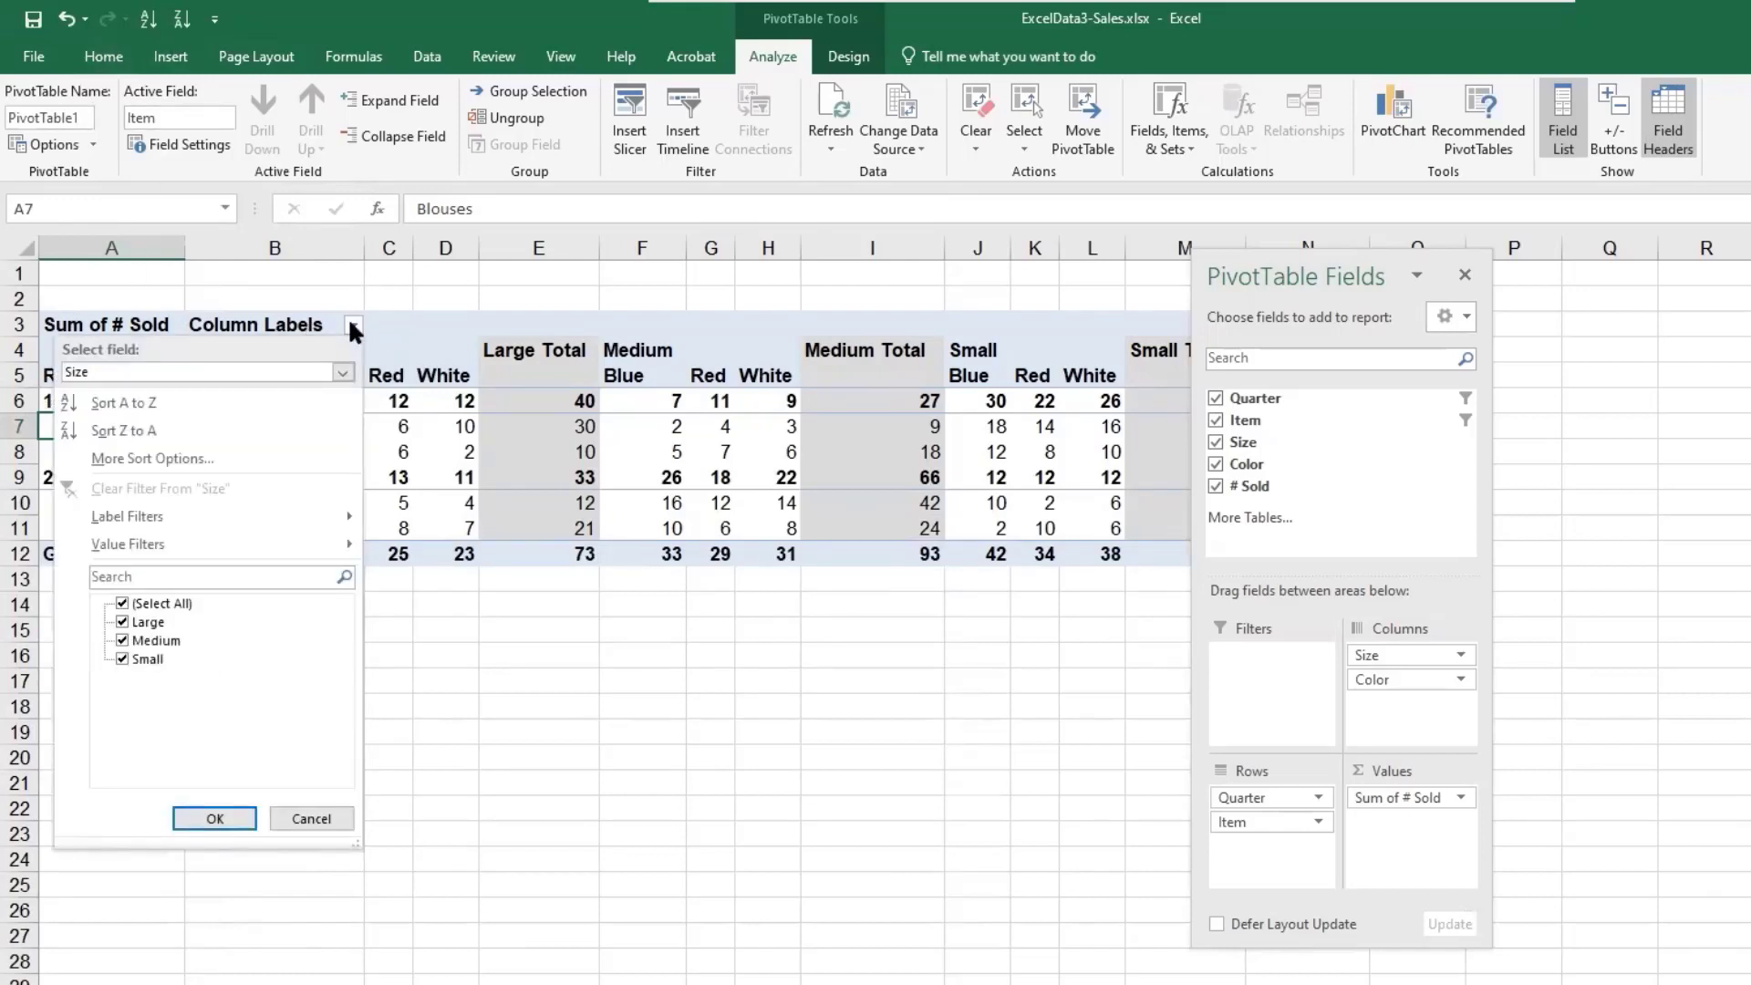
{"action": "left_click", "coordinate": [123, 658]}
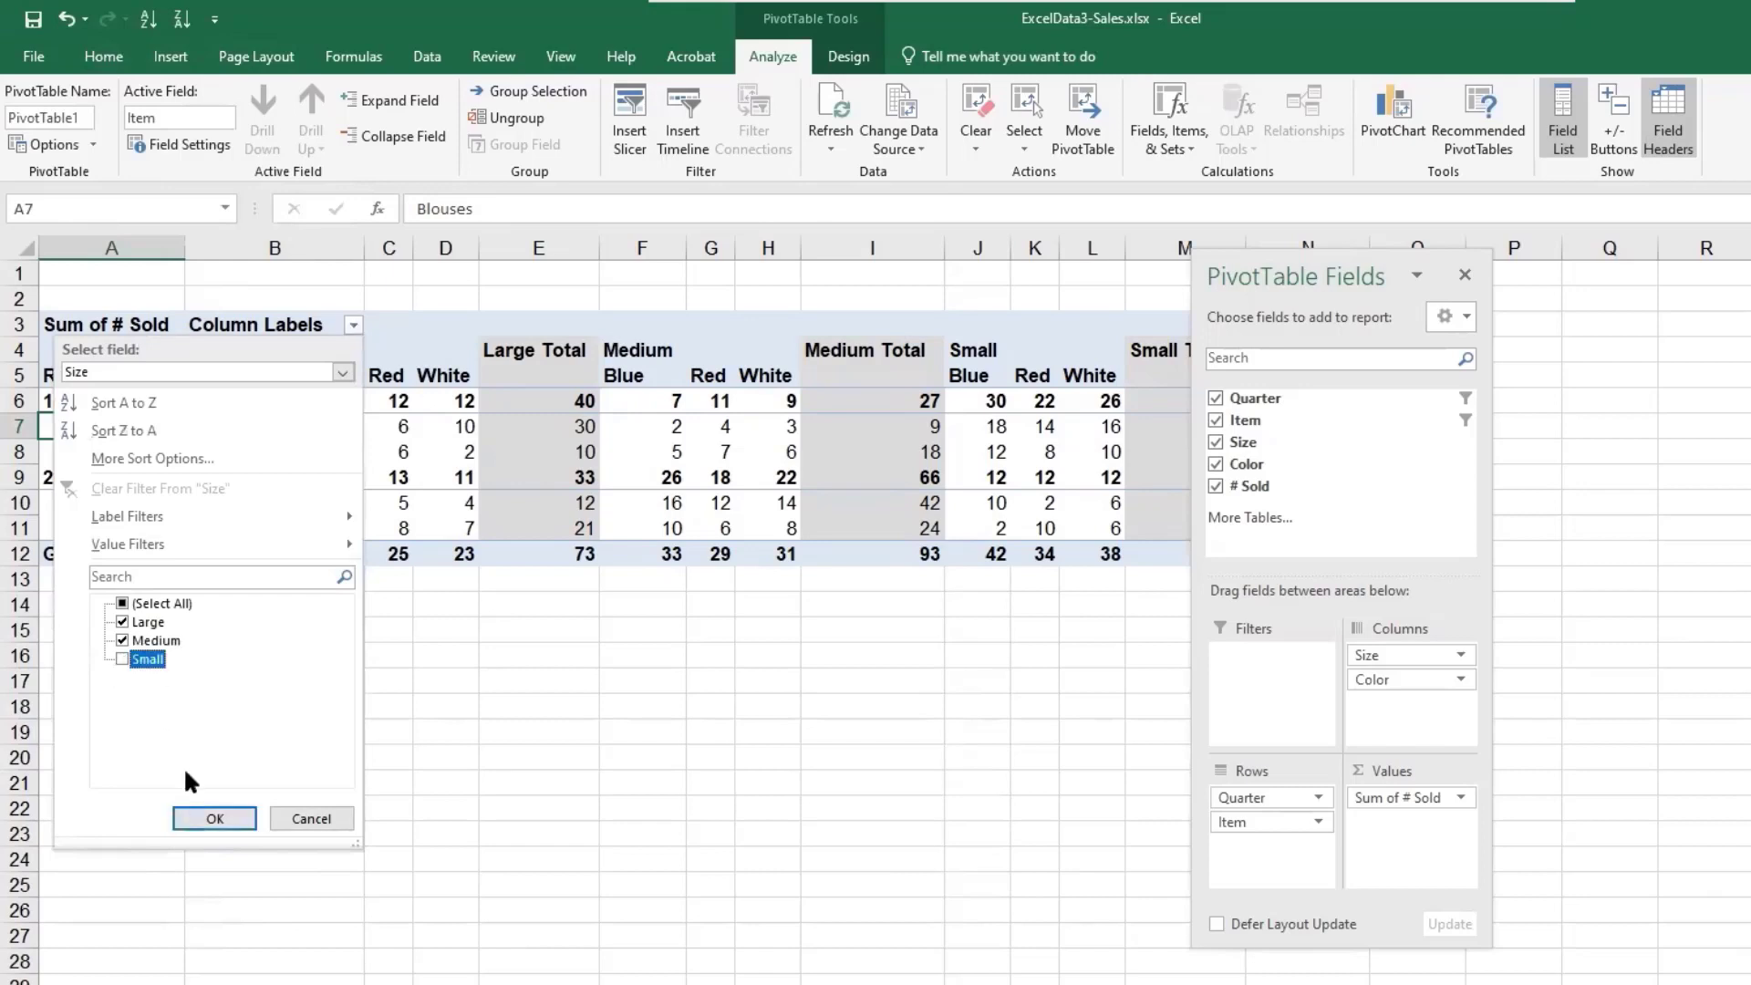
{"action": "left_click", "coordinate": [204, 818]}
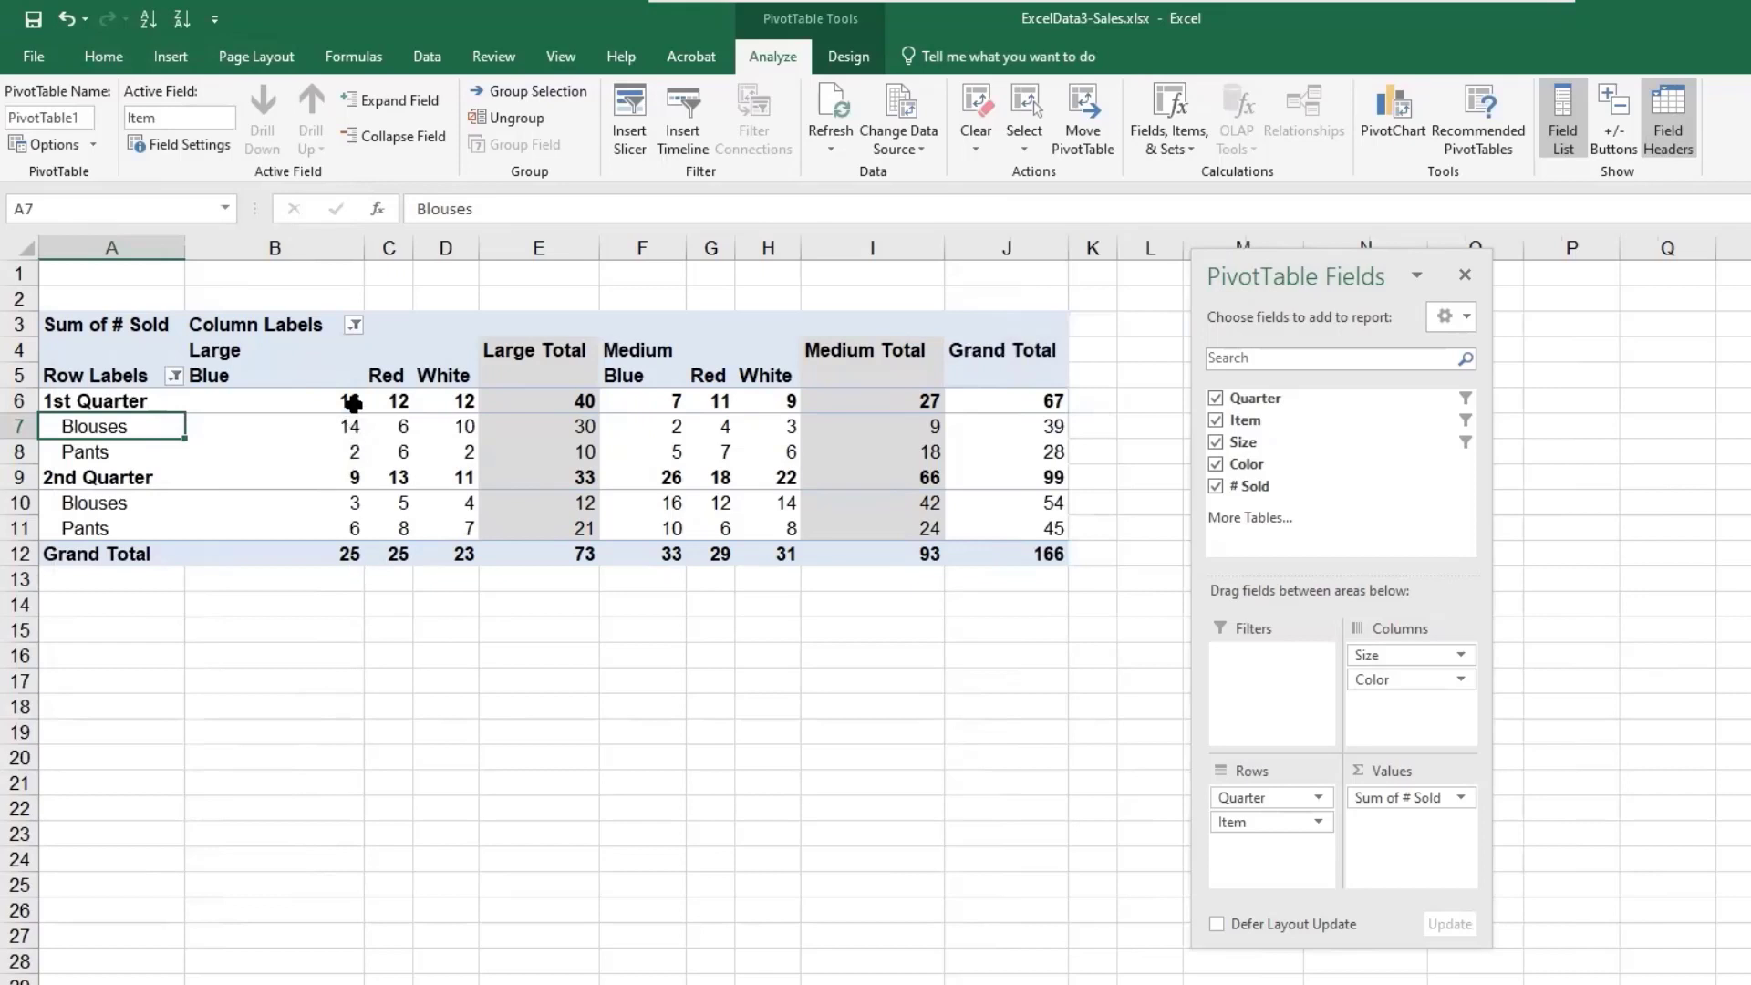
- Filter the Color columns to exclude Blue
{"action": "left_click", "coordinate": [353, 324]}
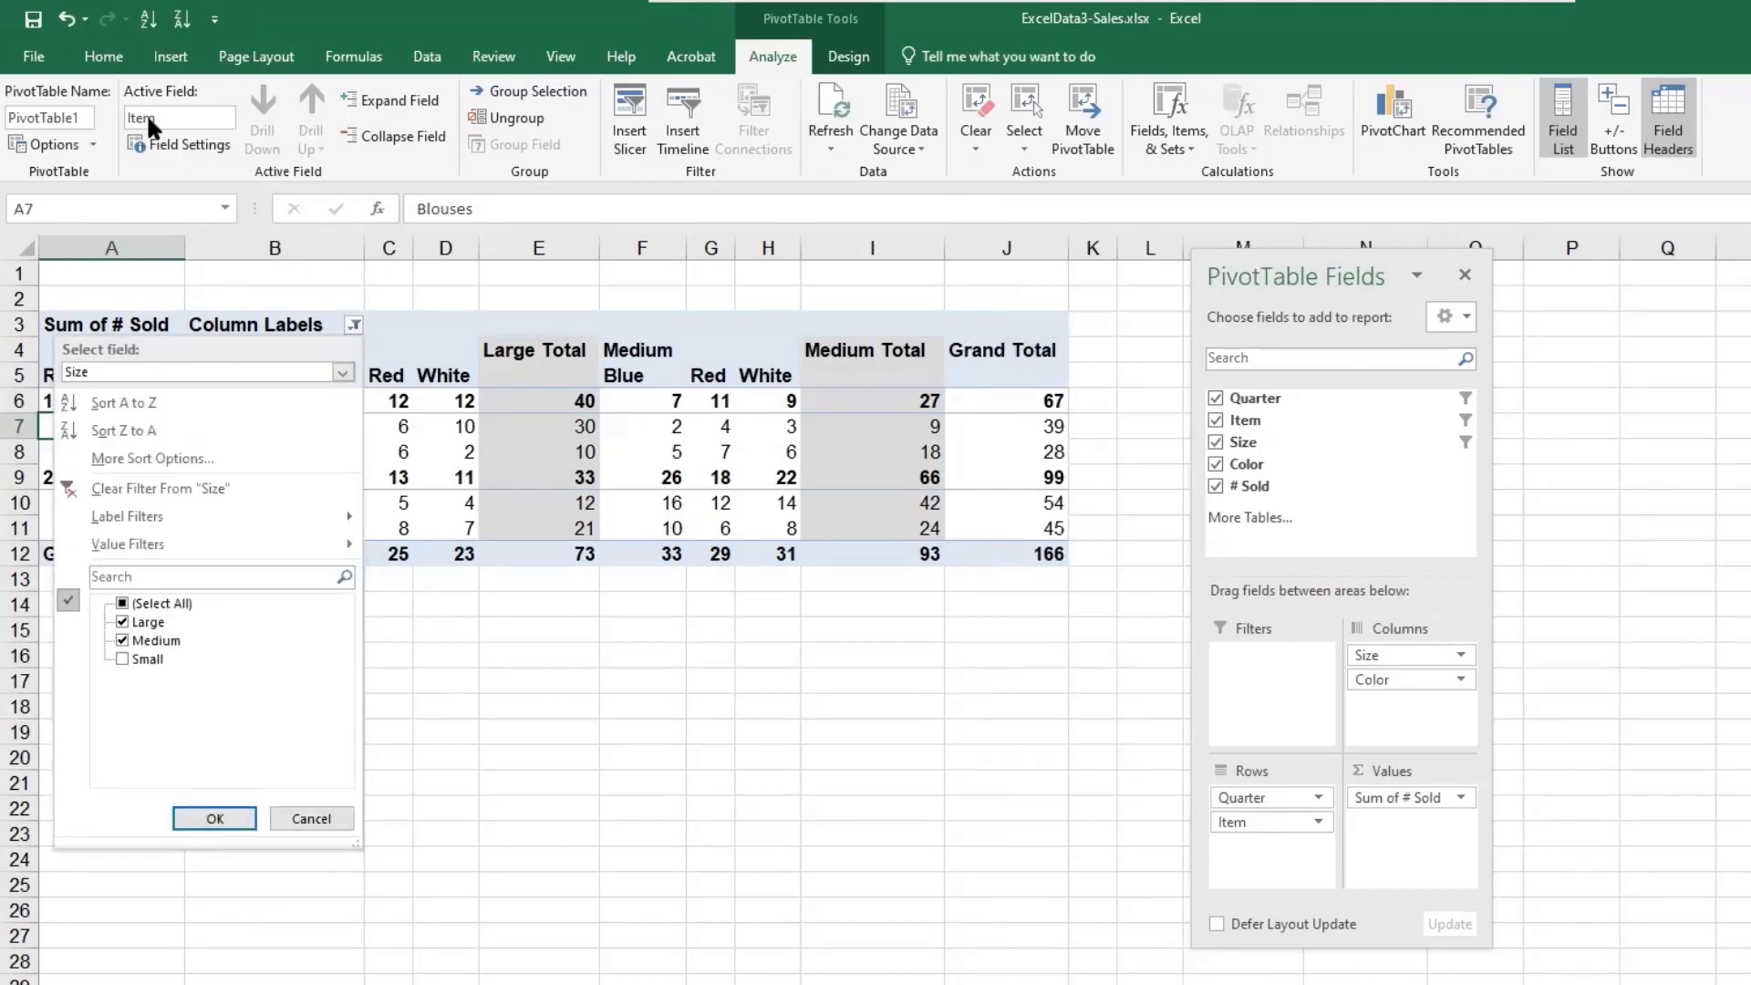
{"action": "left_click", "coordinate": [133, 372]}
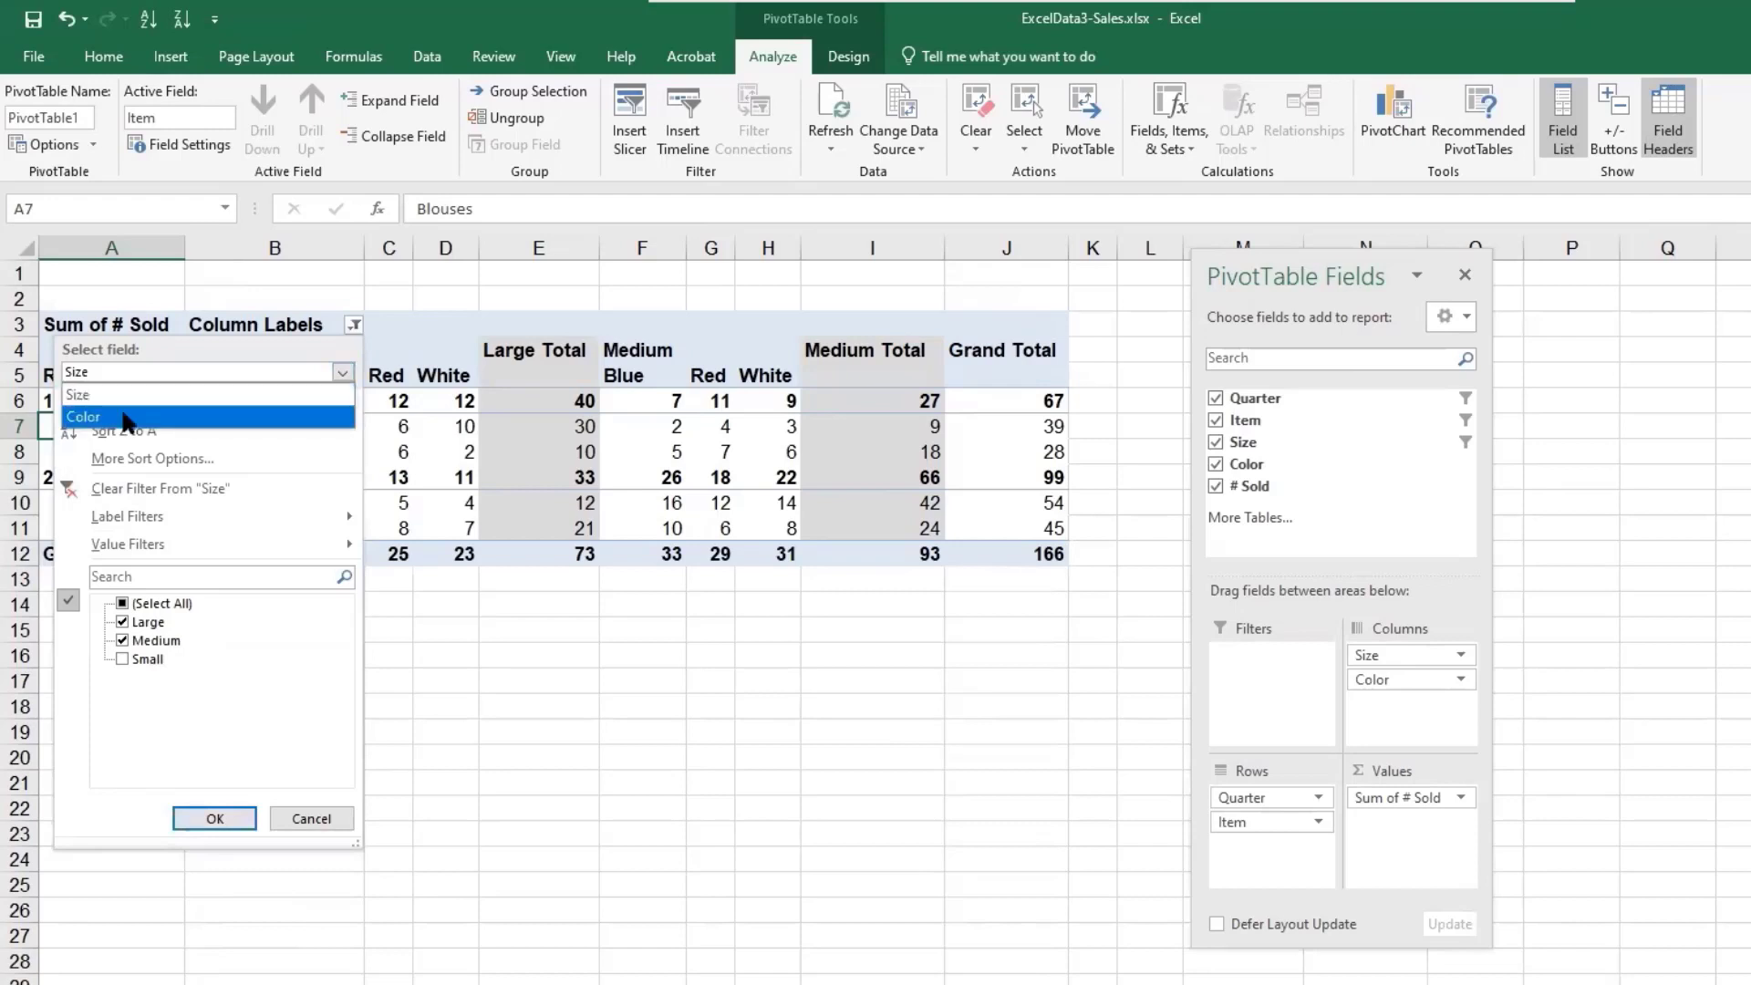
{"action": "left_click", "coordinate": [124, 417]}
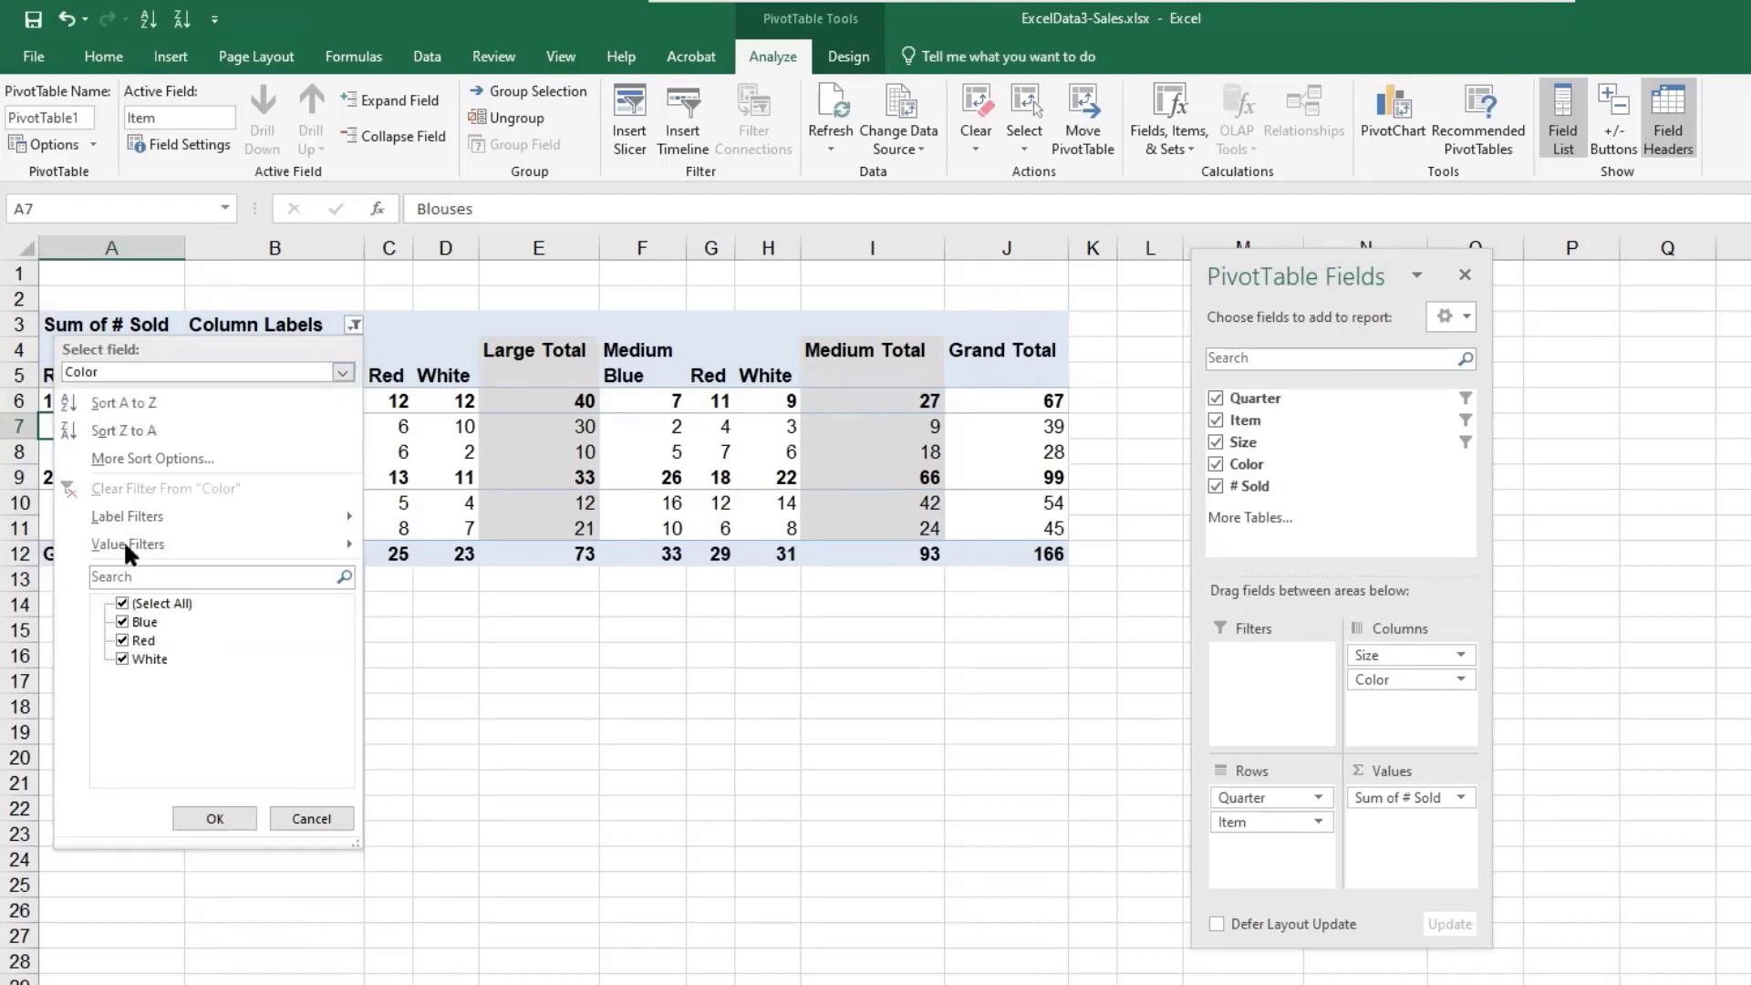
{"action": "left_click", "coordinate": [122, 622]}
{"action": "left_click", "coordinate": [217, 813]}
- Rename the Row Labels header as Qtr/Item
{"action": "key", "text": "Up"}
{"action": "key", "text": "Up"}
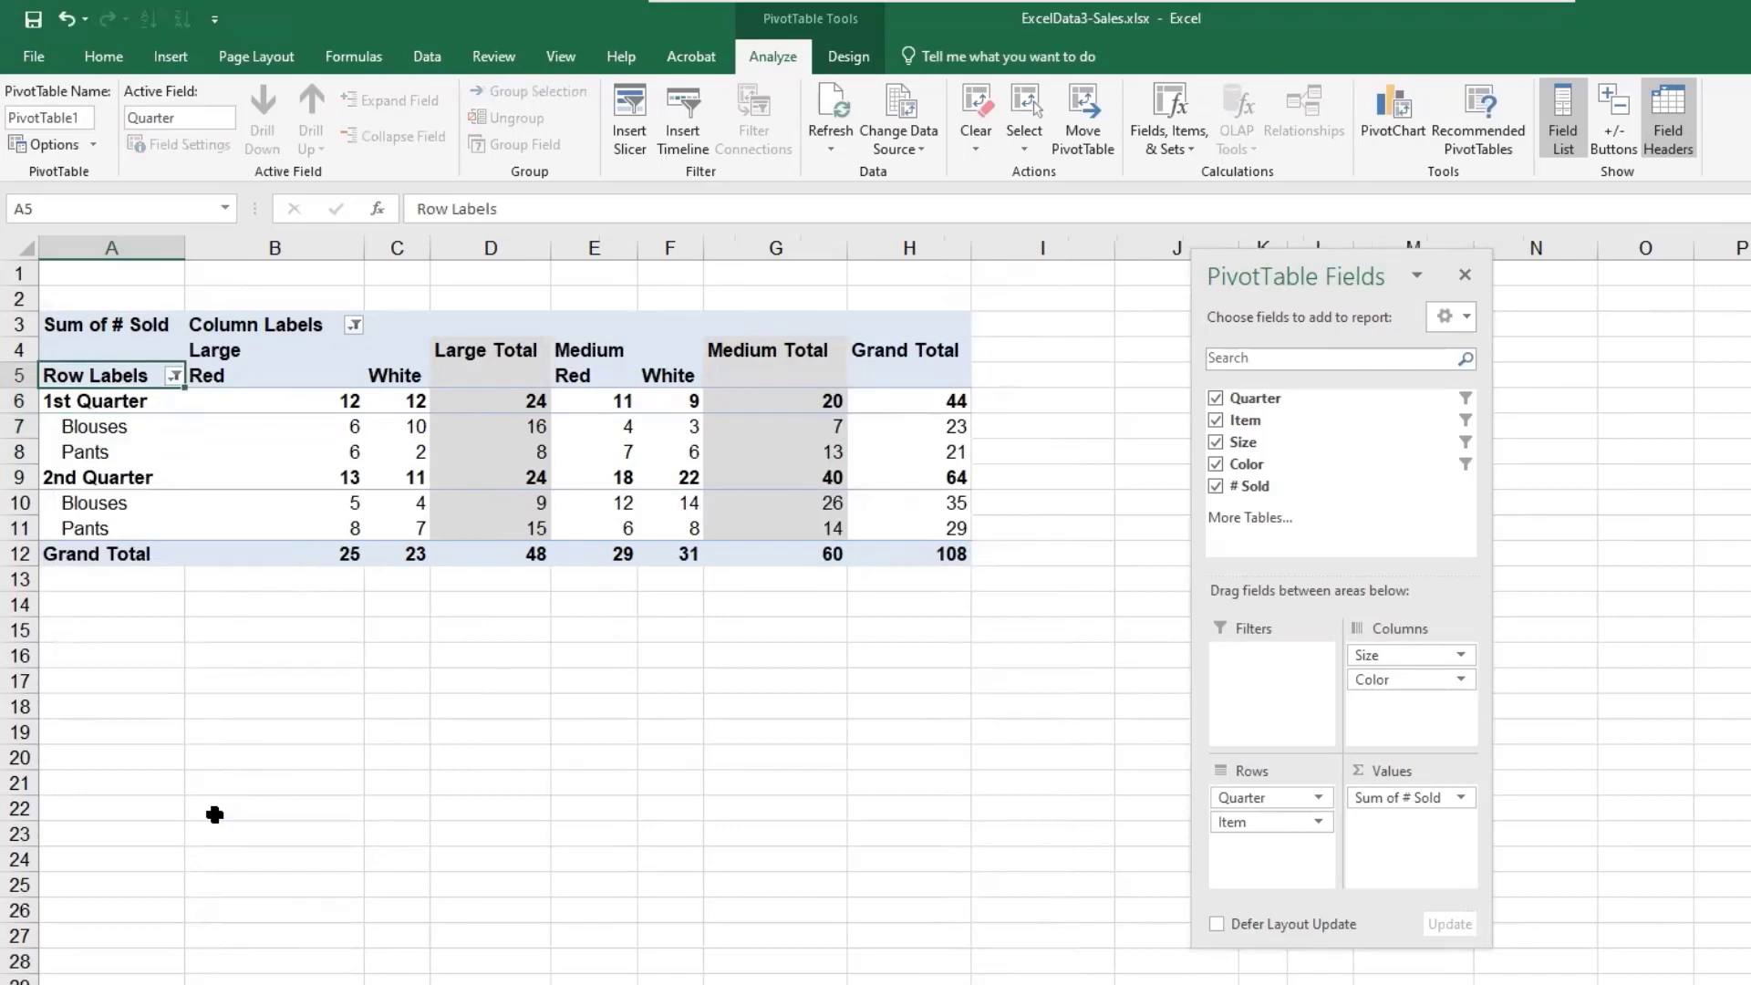
{"action": "type", "text": "Qtr/Item"}
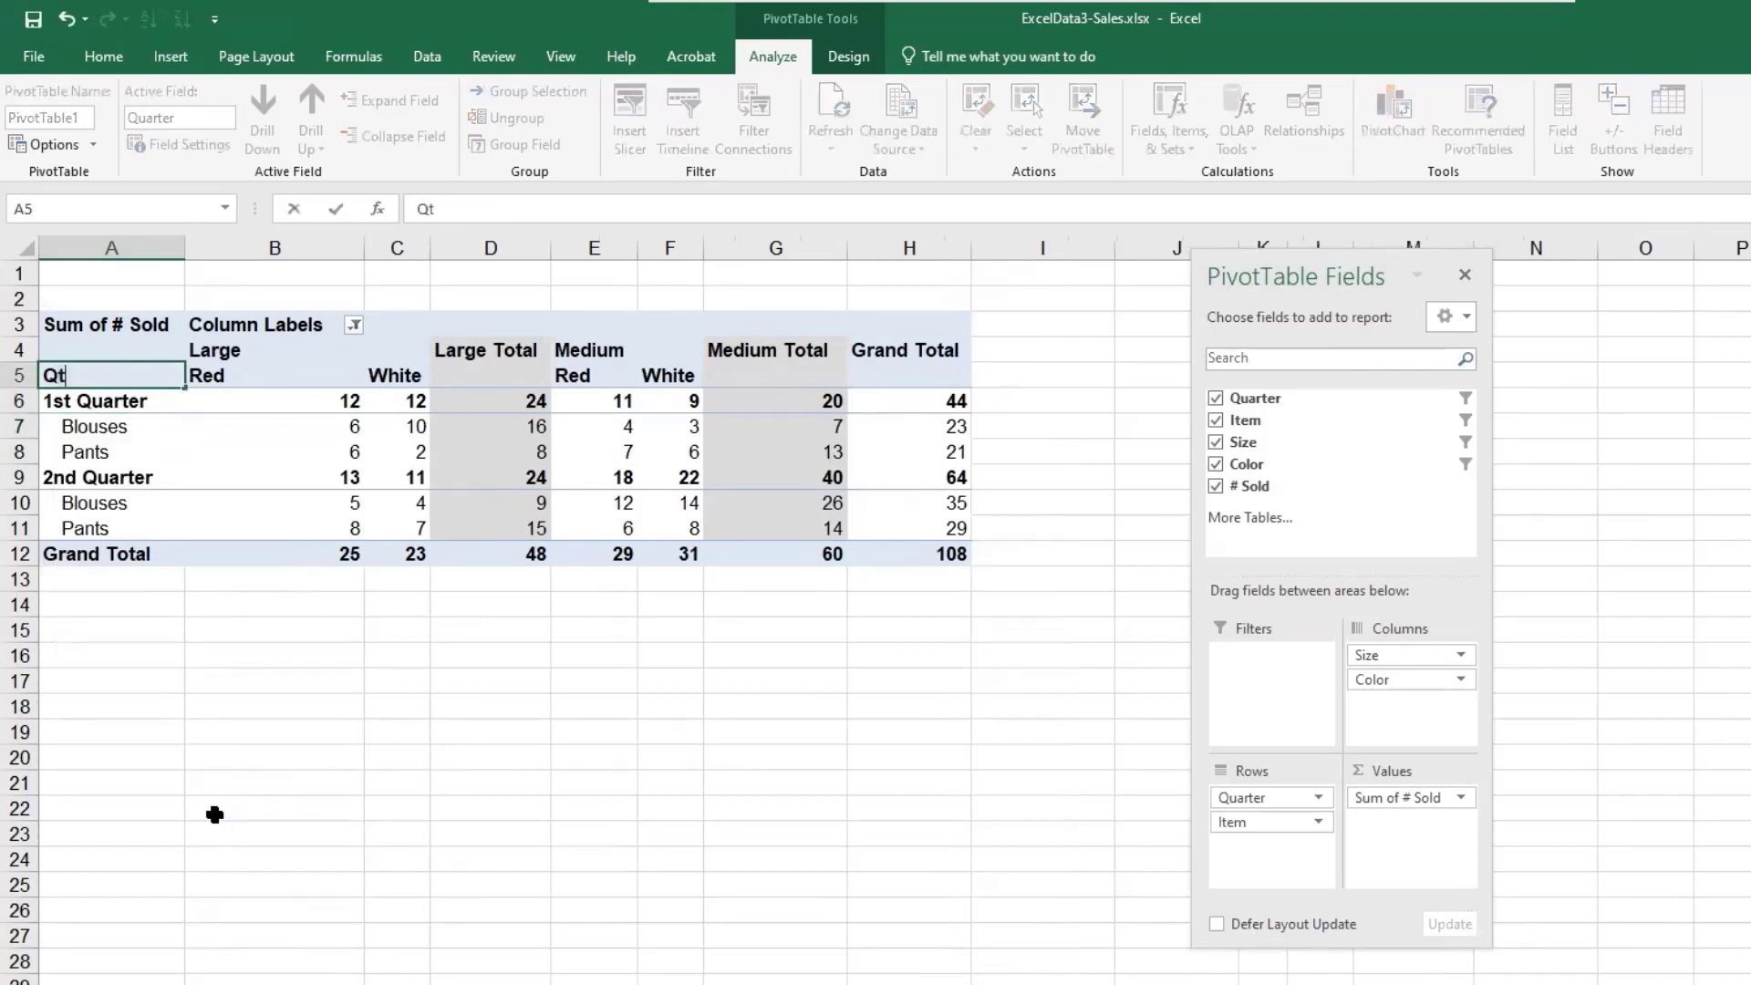
- Rename the Column Labels header as Size/Color
{"action": "left_click", "coordinate": [292, 325]}
{"action": "type", "text": "s"}
{"action": "key", "text": "BackSpace"}
{"action": "type", "text": "Size?"}
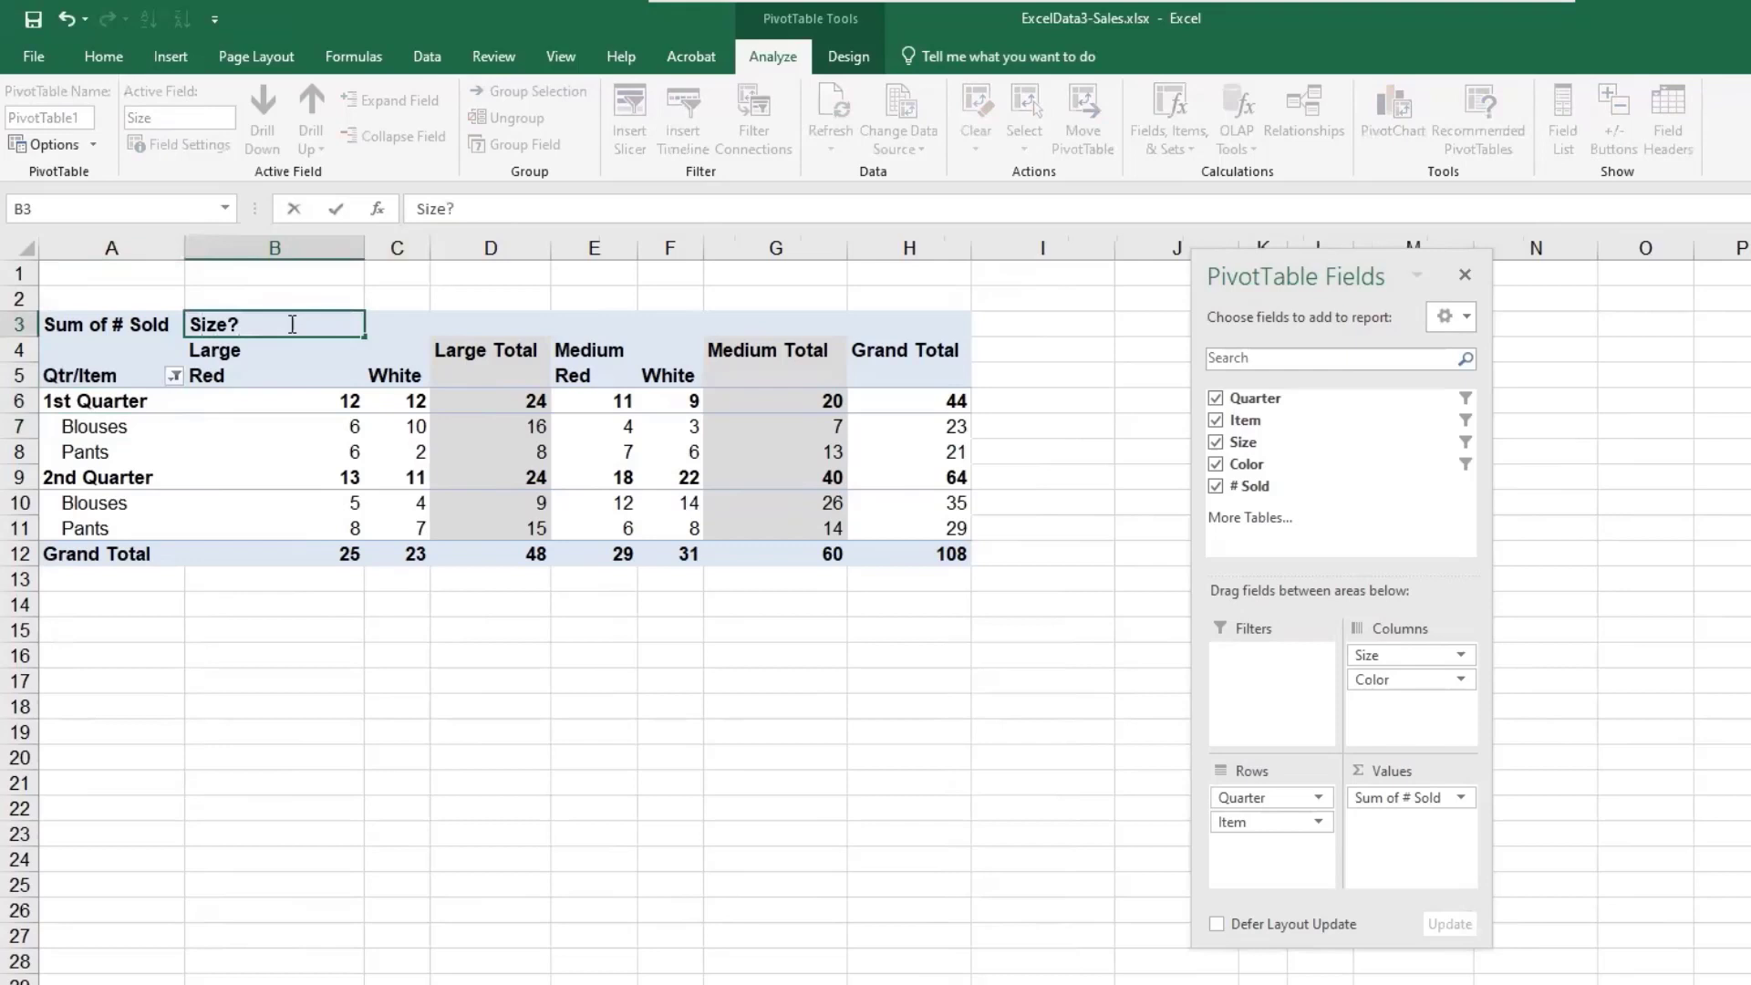
{"action": "key", "text": "BackSpace"}
{"action": "type", "text": "/Color"}
{"action": "key", "text": "Return"}
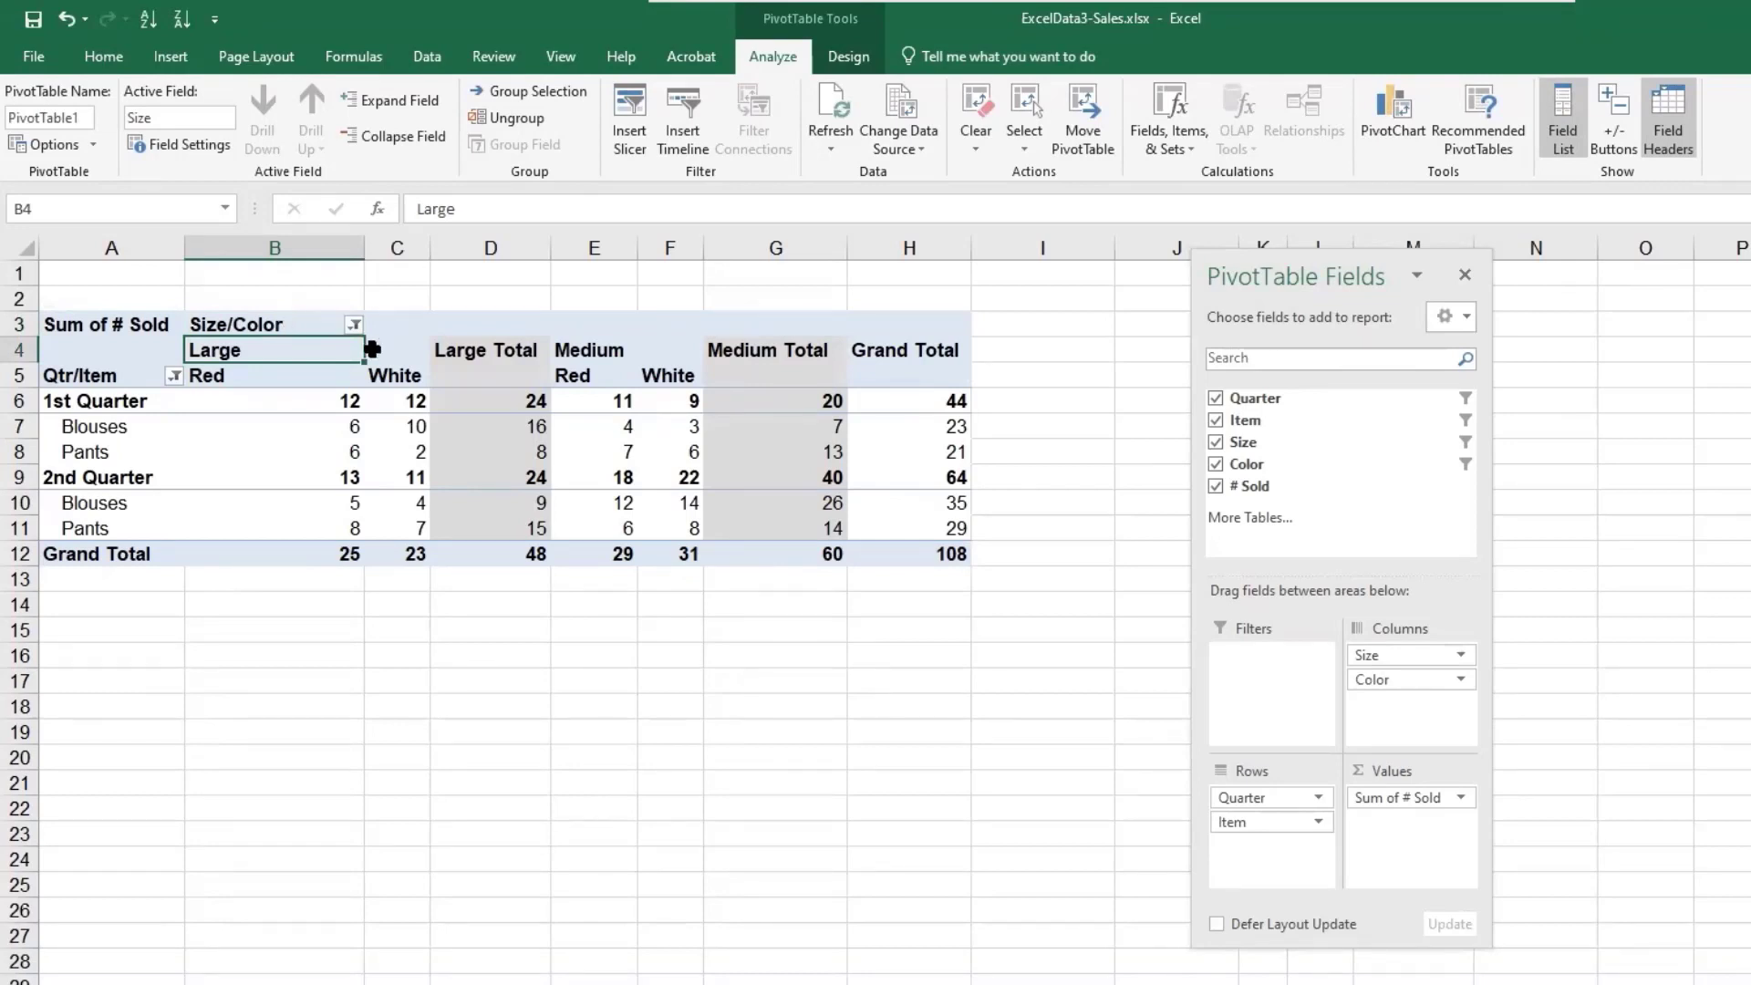
- Clear all filters from the PivotTable
{"action": "left_click", "coordinate": [981, 127]}
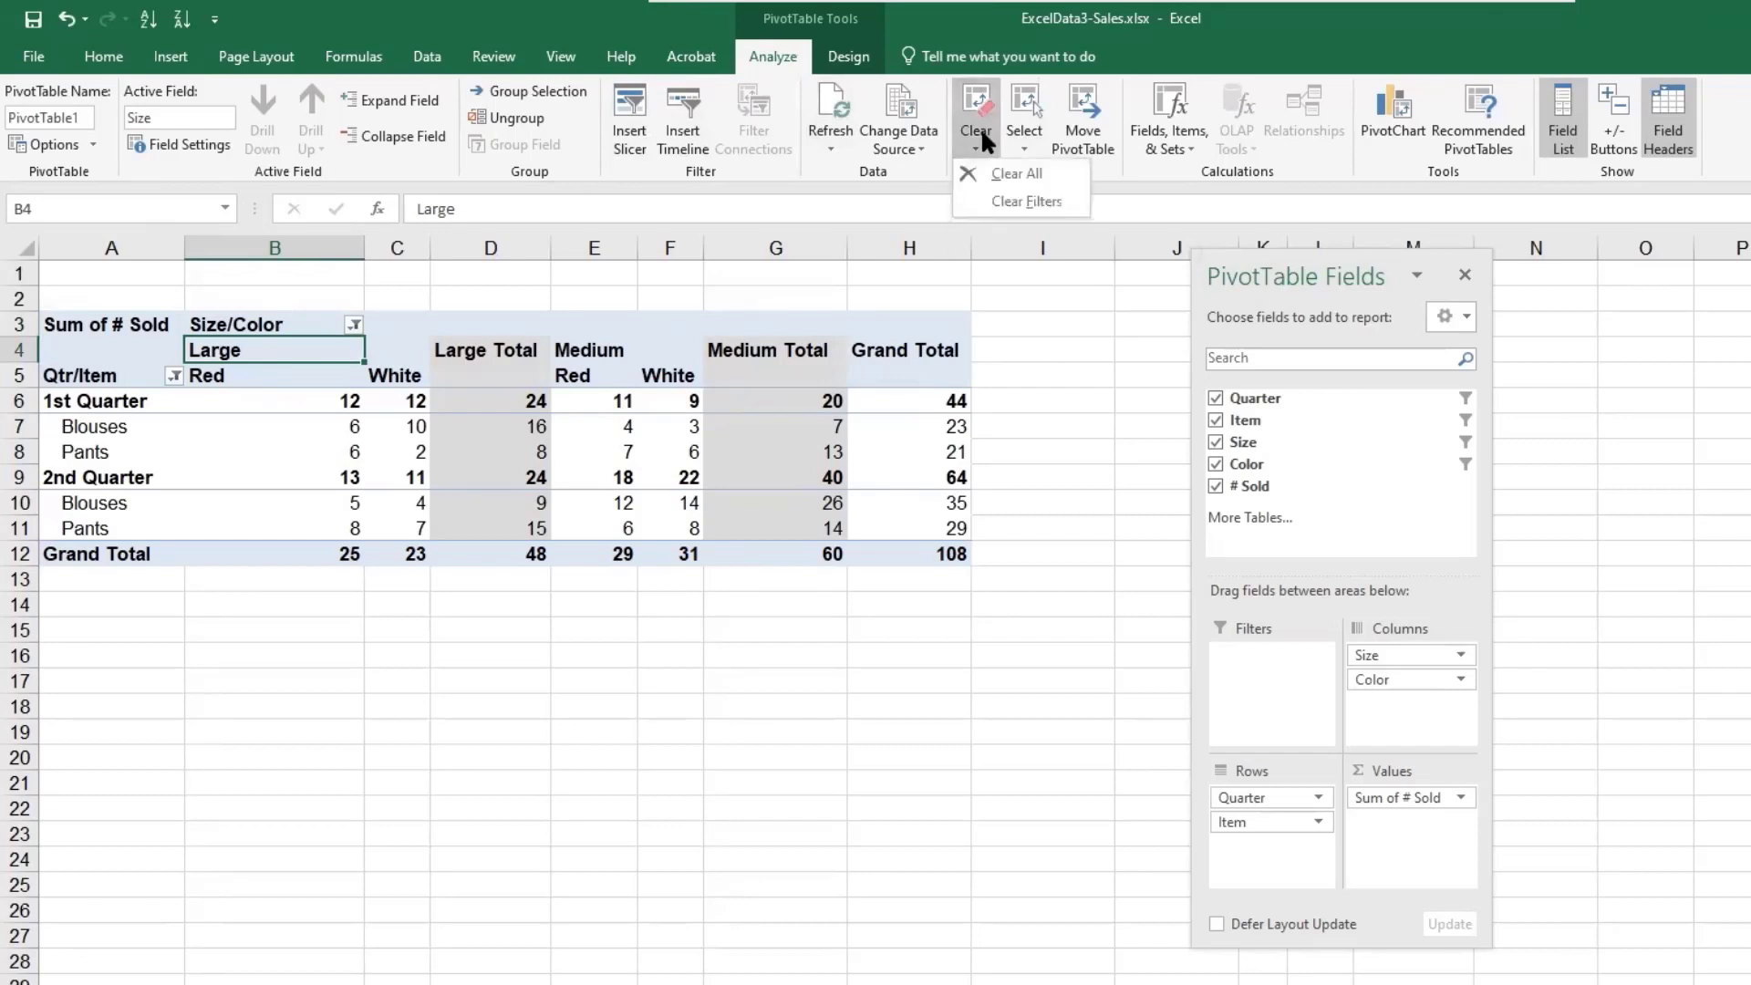
{"action": "left_click", "coordinate": [982, 113]}
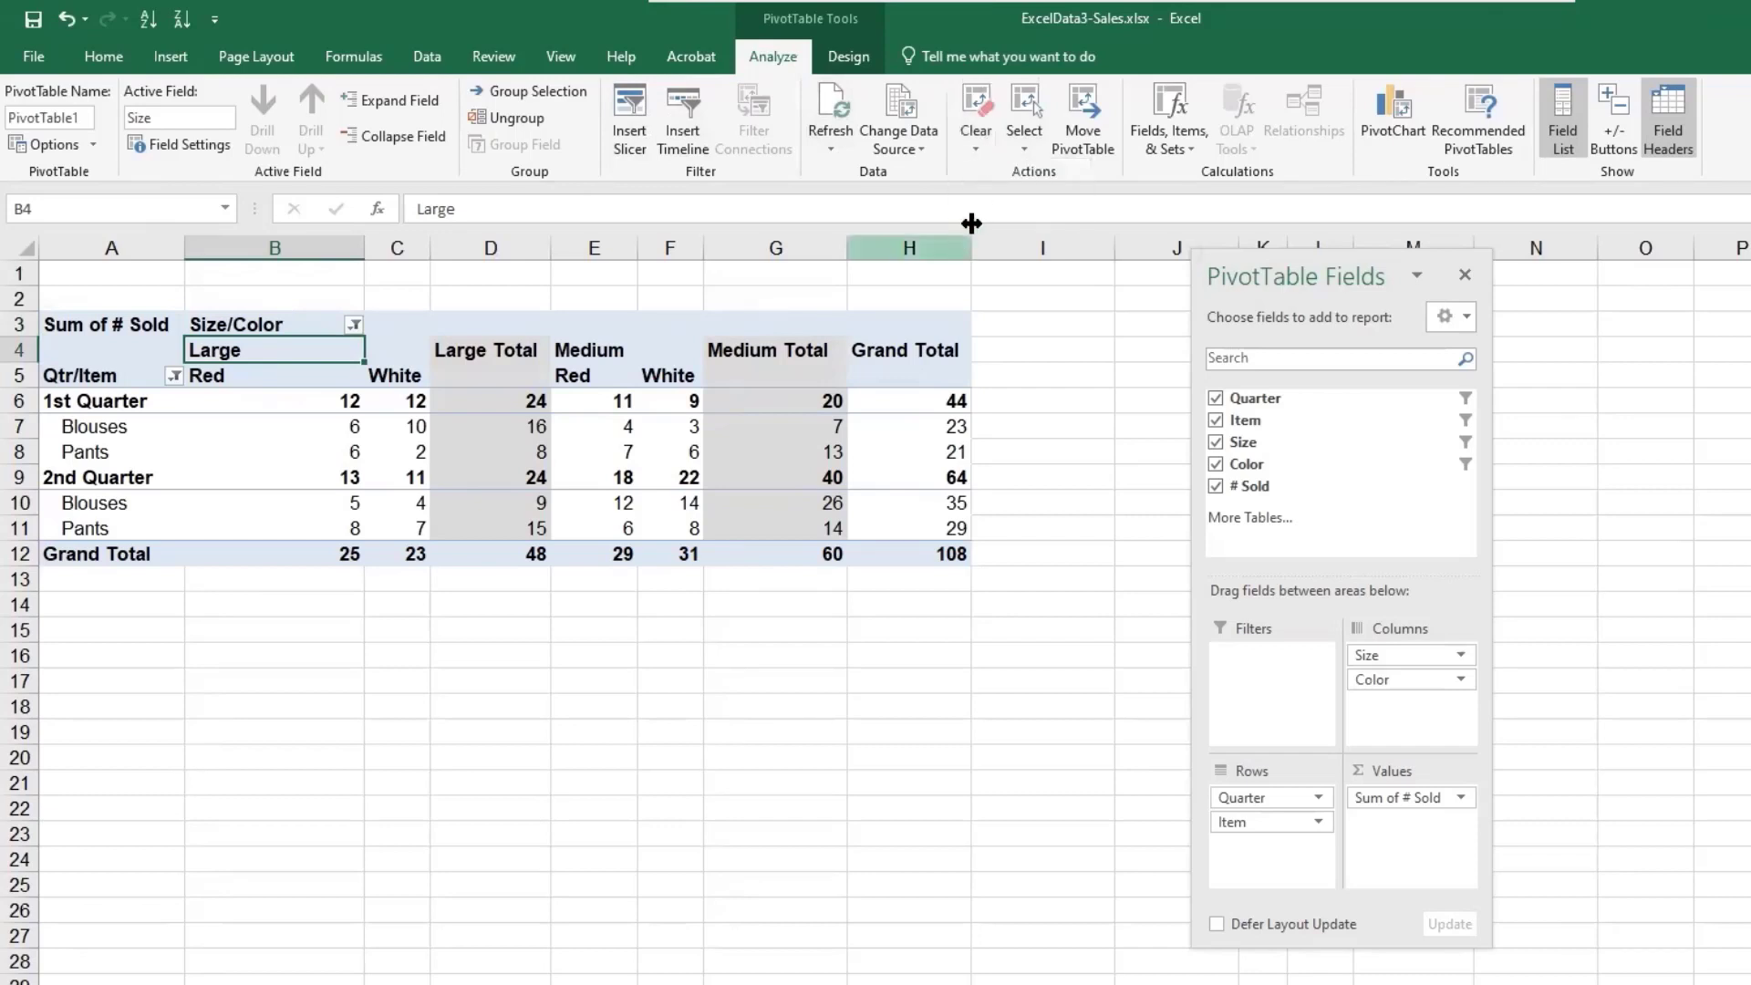
{"action": "left_click", "coordinate": [981, 119]}
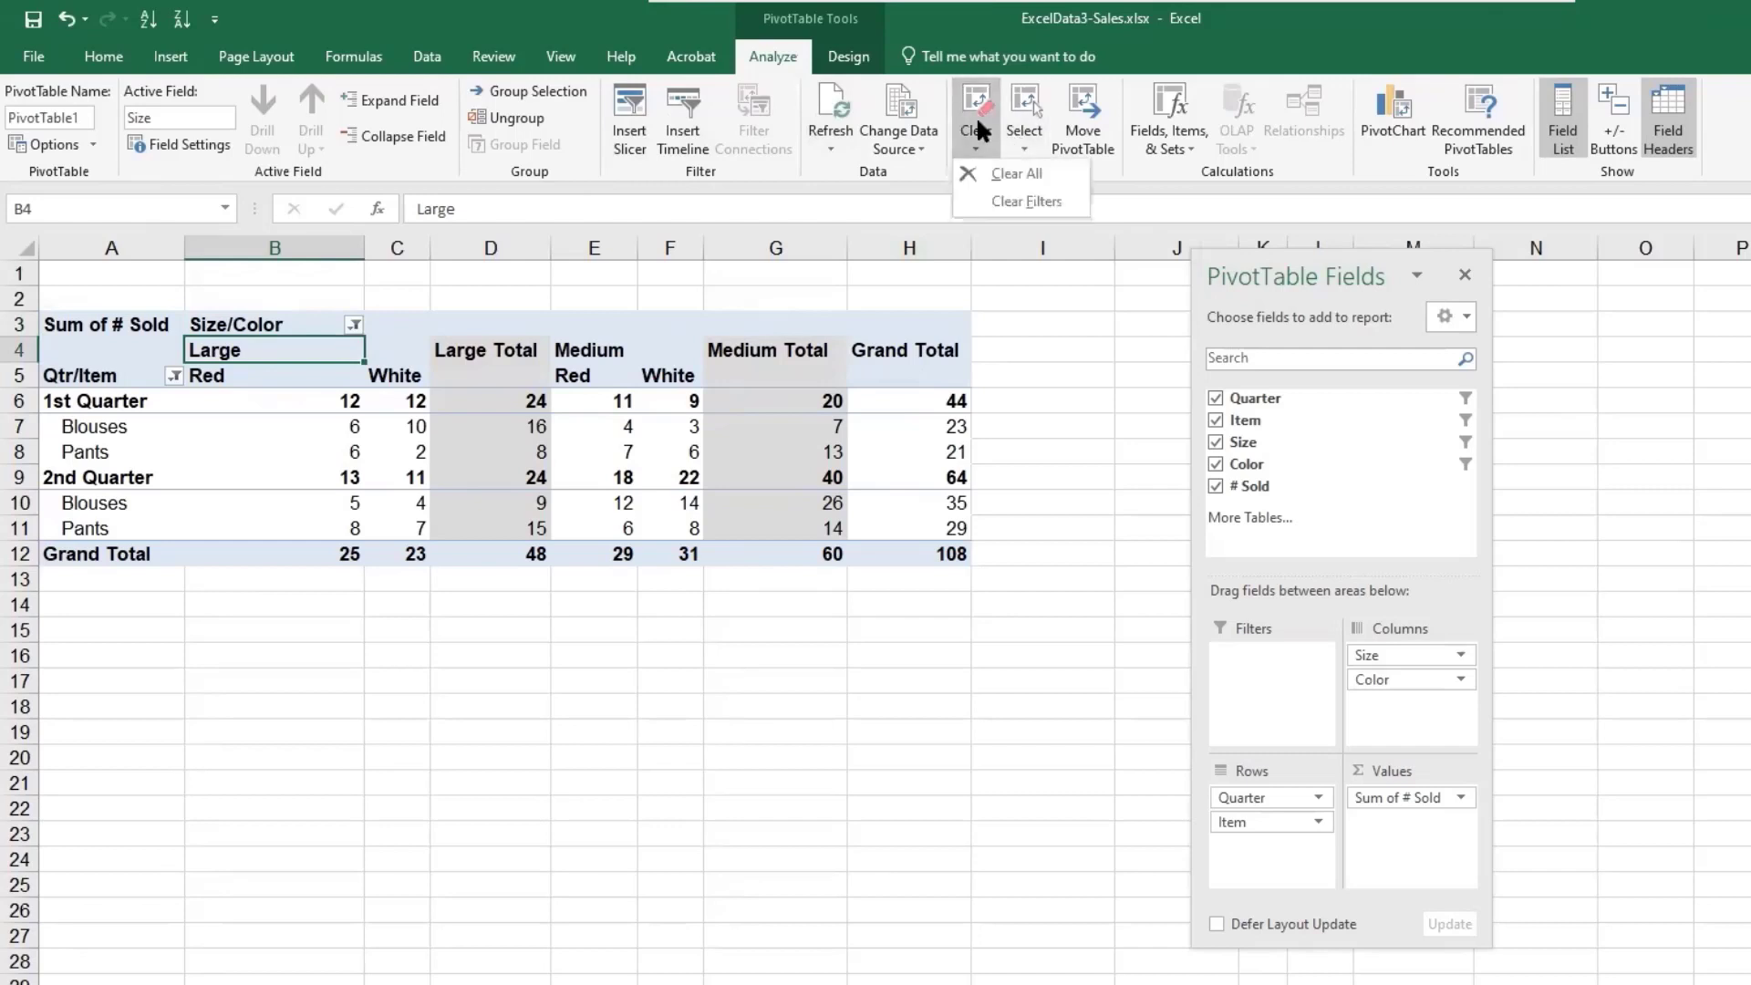
{"action": "left_click", "coordinate": [990, 201]}
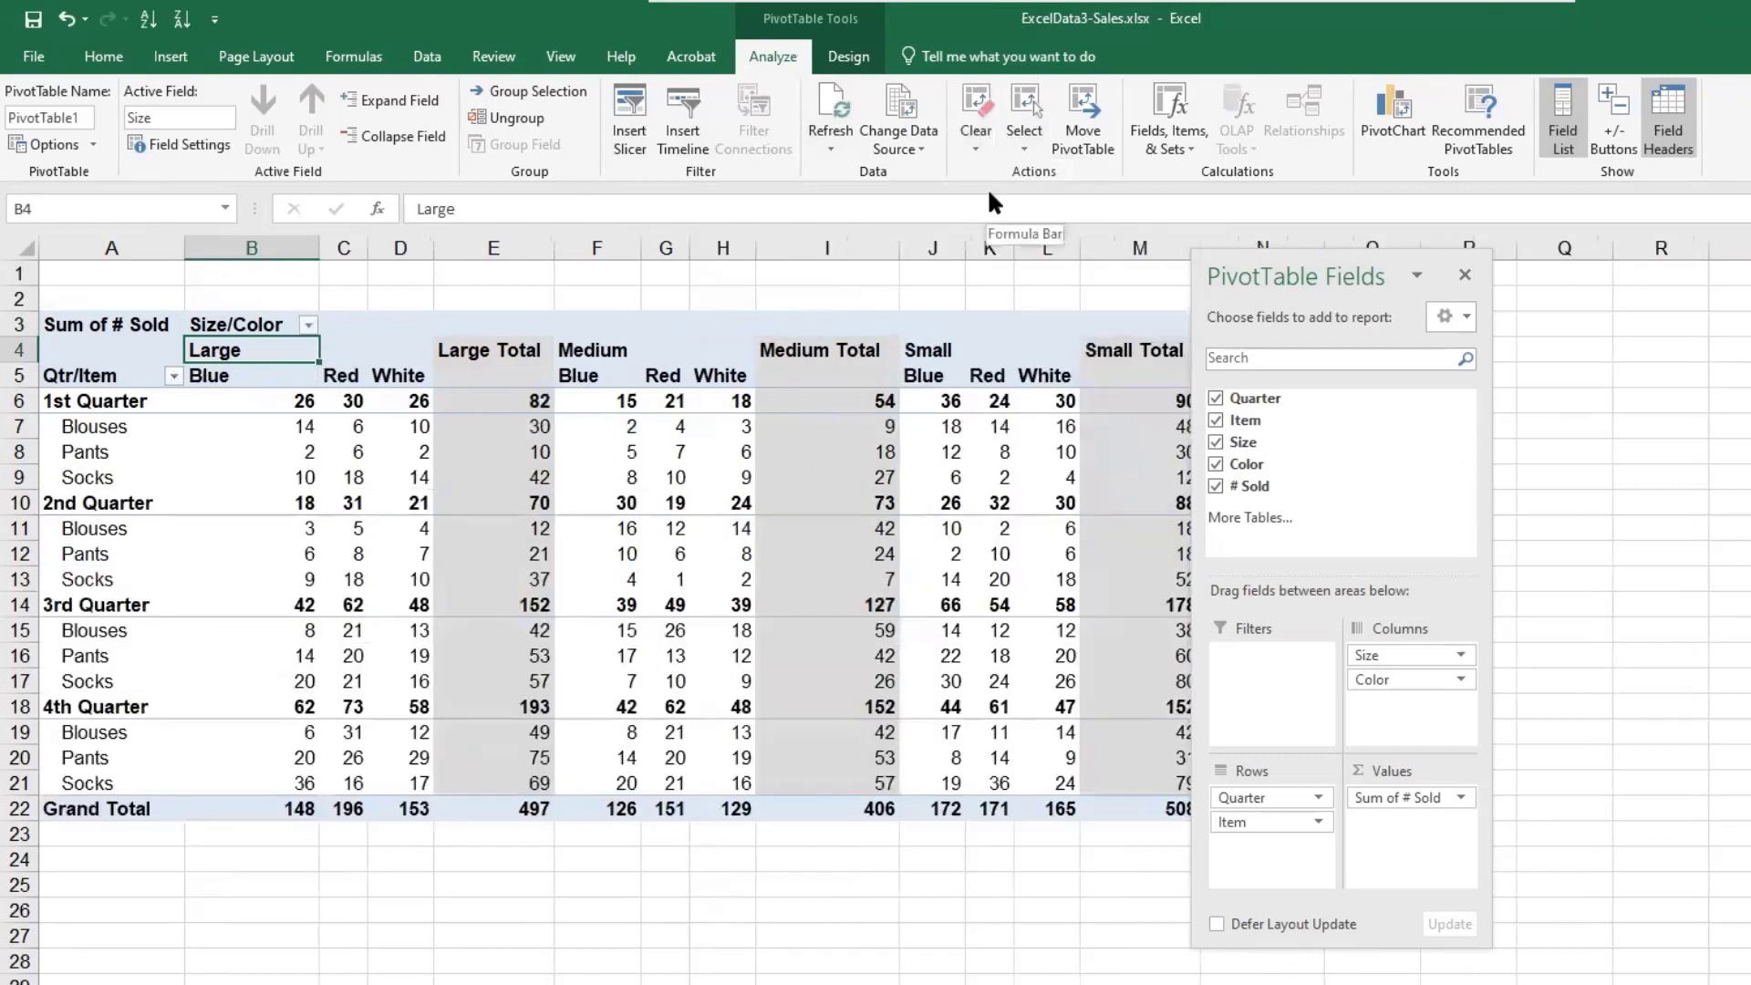
- Filter the Quarter field to exclude 3rd Quarter and 4th Quarter
{"action": "left_click_drag", "start_coordinate": [1223, 277], "coordinate": [1404, 251]}
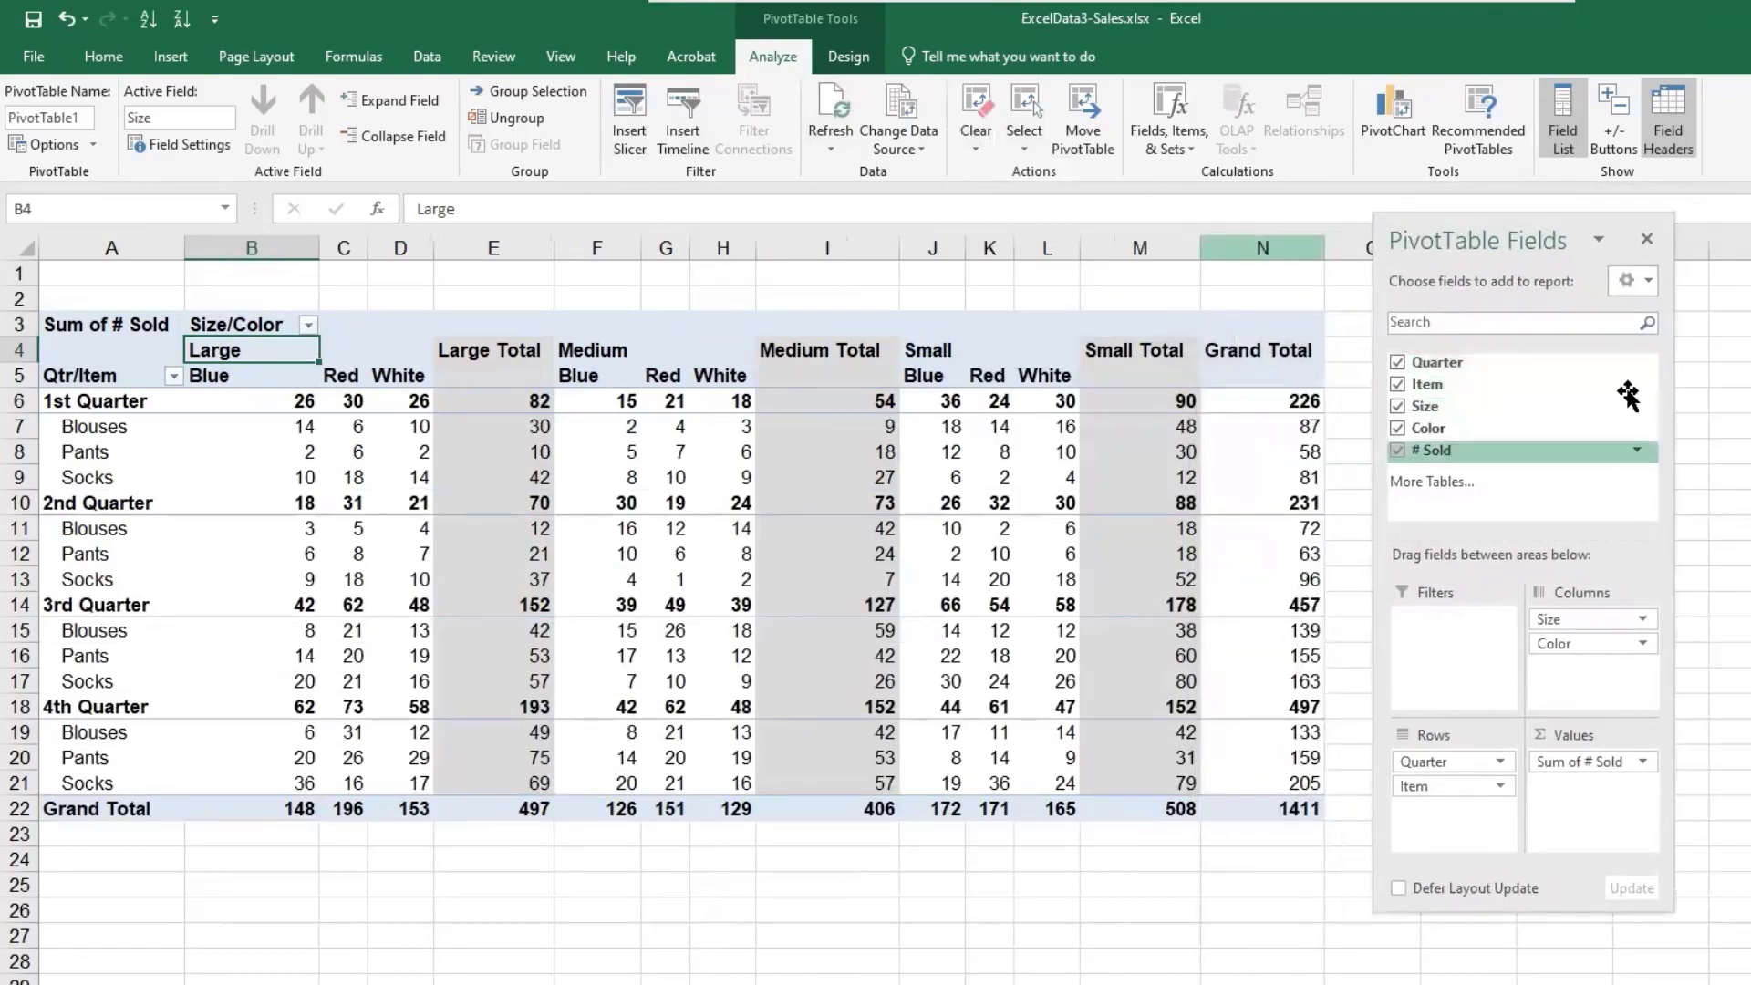
{"action": "left_click", "coordinate": [172, 373]}
{"action": "left_click", "coordinate": [171, 373]}
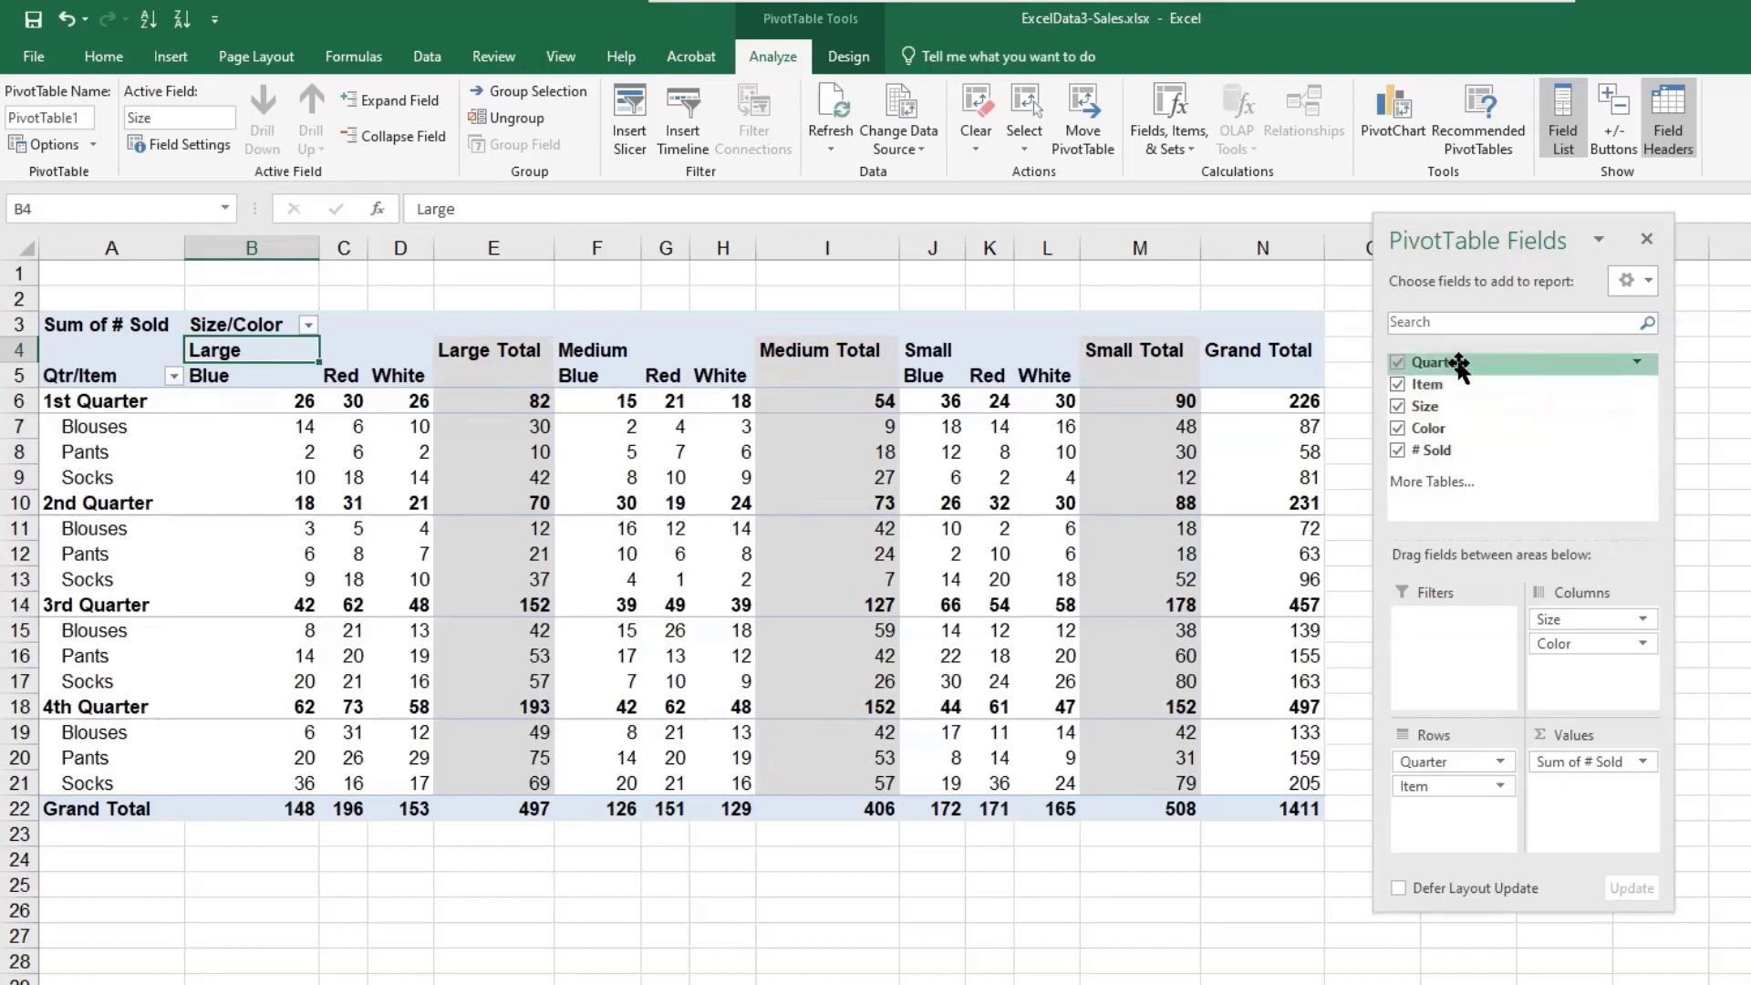
{"action": "left_click", "coordinate": [1638, 366]}
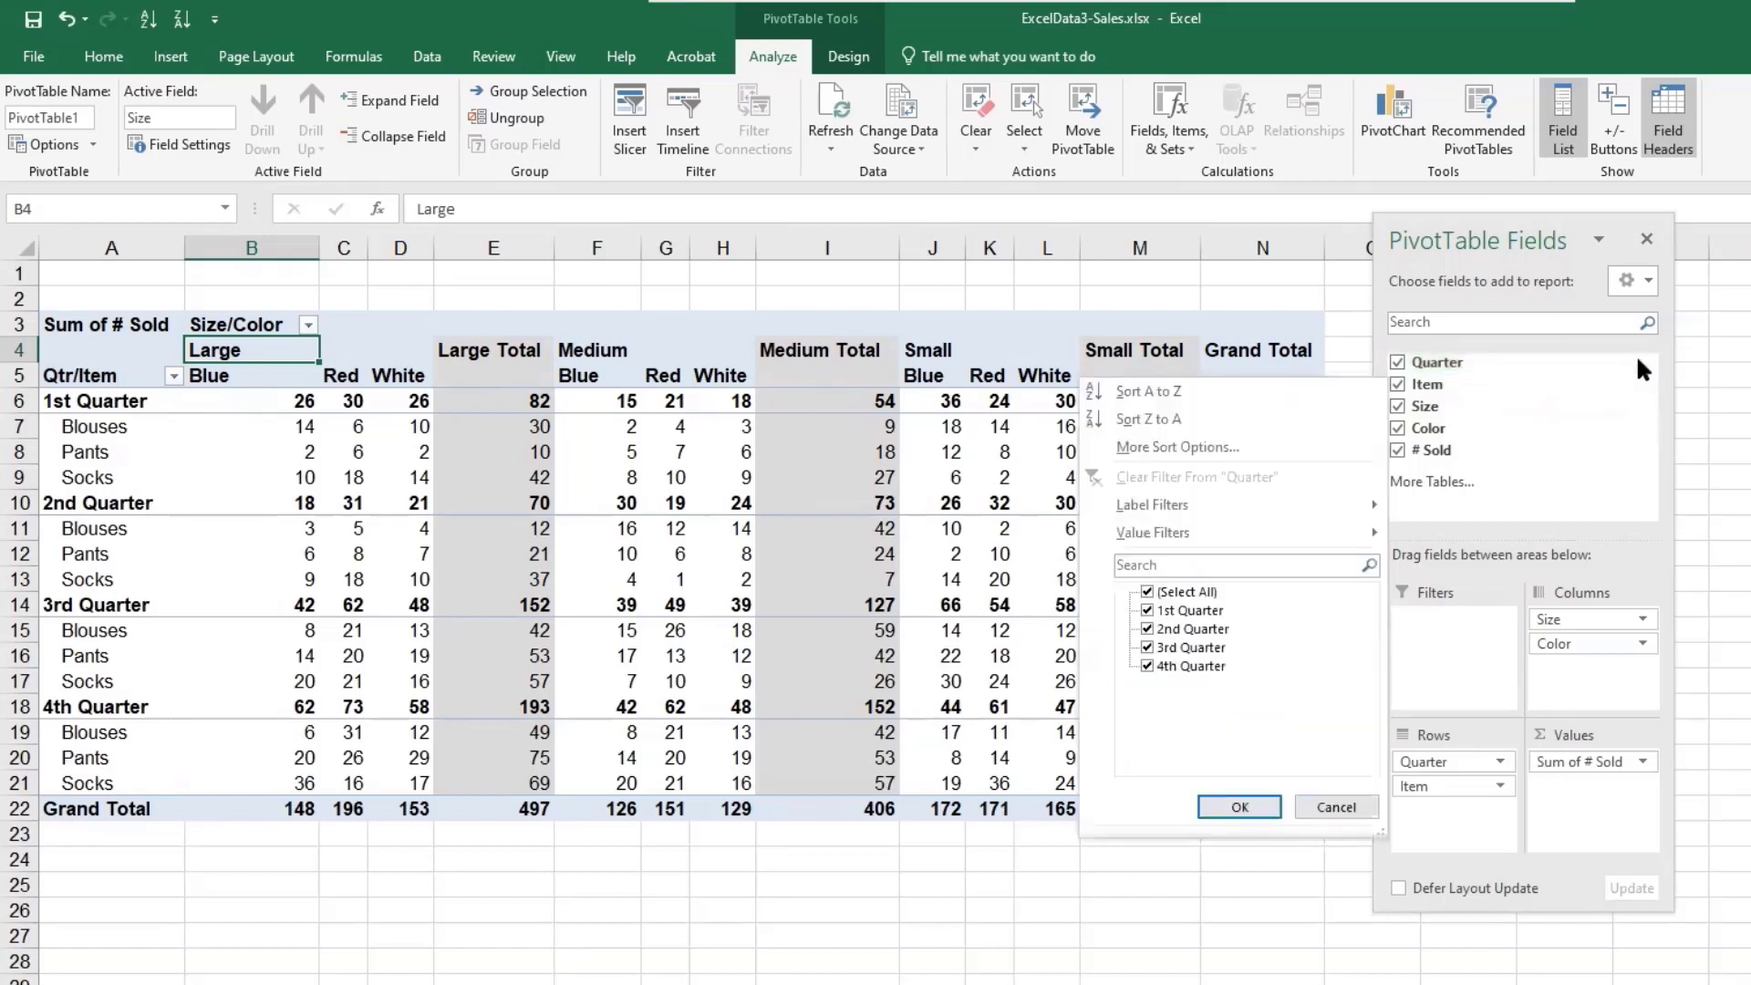
{"action": "left_click", "coordinate": [1147, 647]}
{"action": "left_click", "coordinate": [1146, 664]}
{"action": "left_click", "coordinate": [1239, 807]}
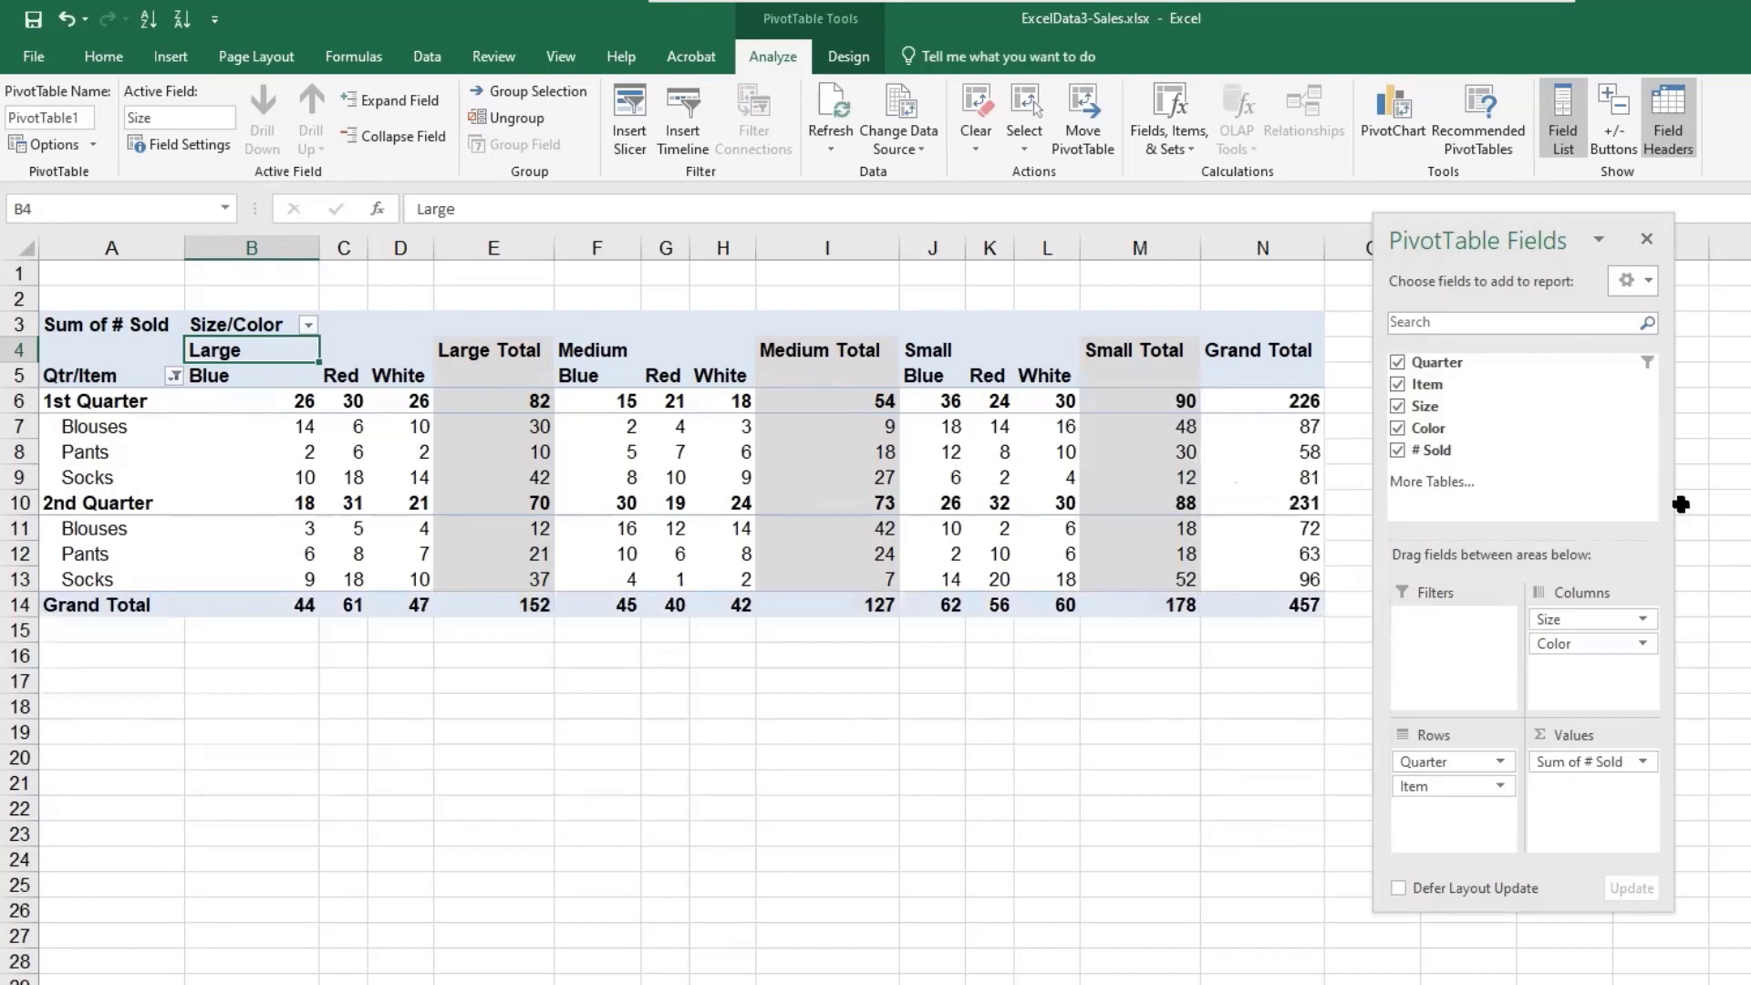
- Filter the Item field to exclude Socks
{"action": "left_click", "coordinate": [1637, 383]}
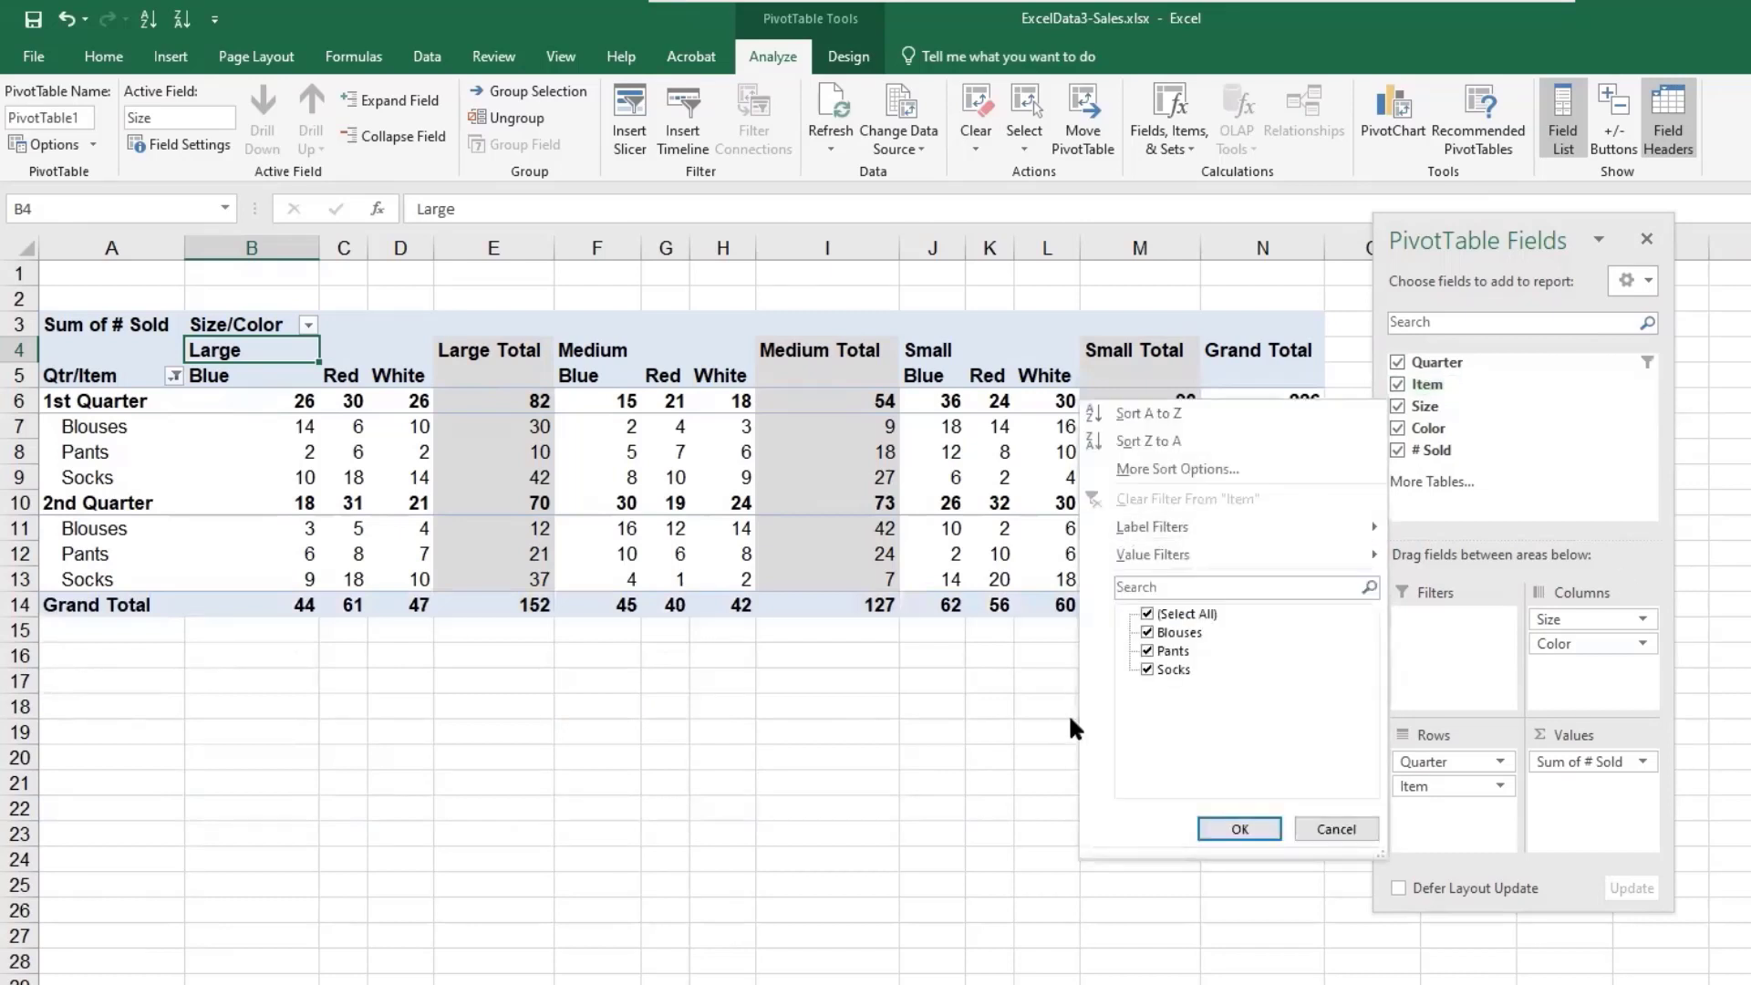
{"action": "left_click", "coordinate": [1148, 668]}
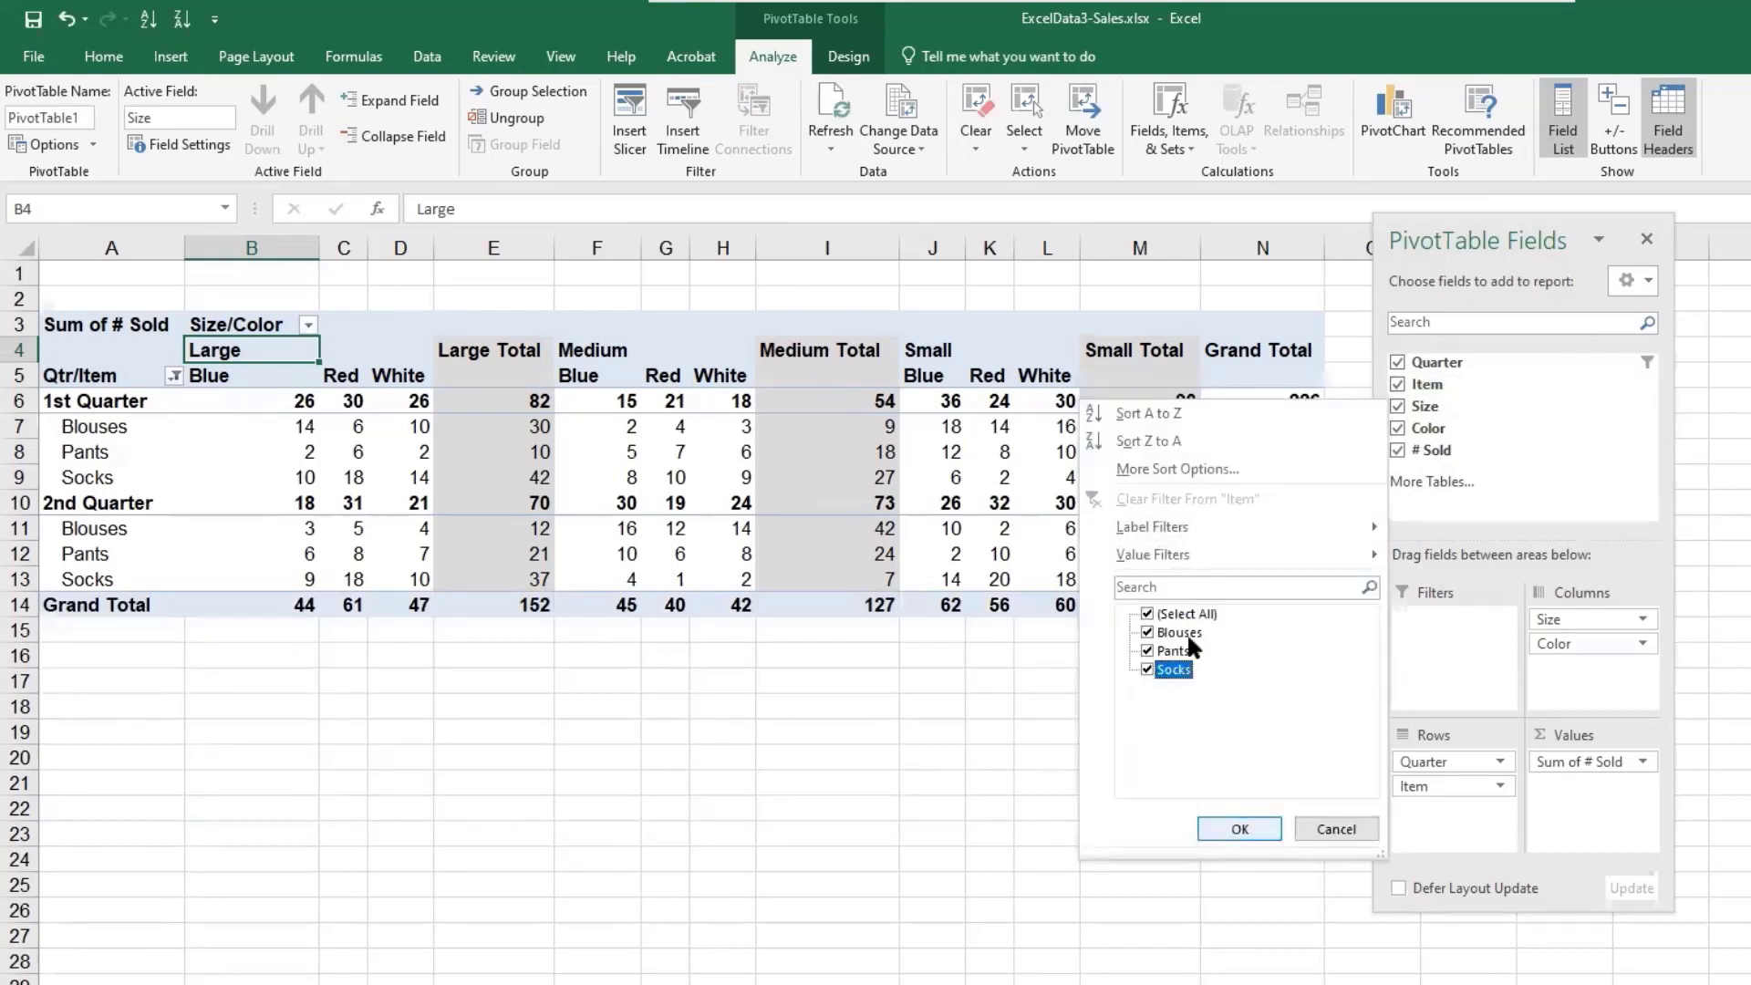
{"action": "left_click", "coordinate": [1240, 828]}
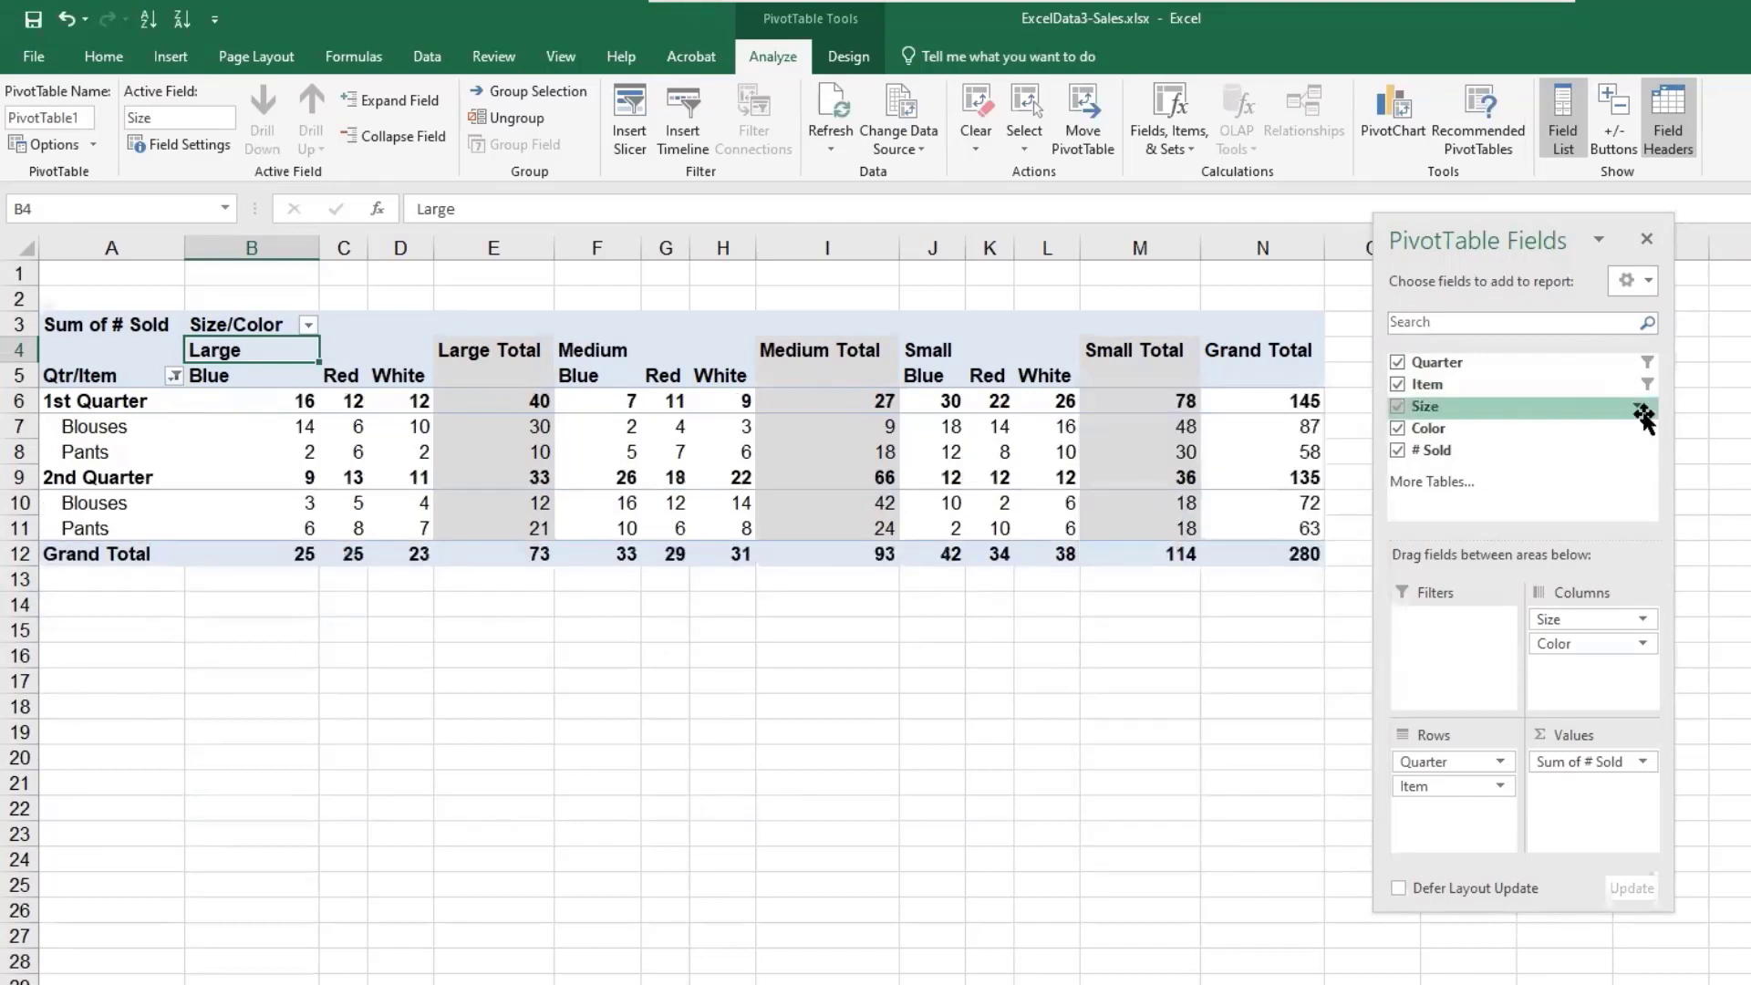
- Filter the Size field to exclude Small
{"action": "left_click", "coordinate": [1637, 406]}
{"action": "left_click", "coordinate": [1149, 692]}
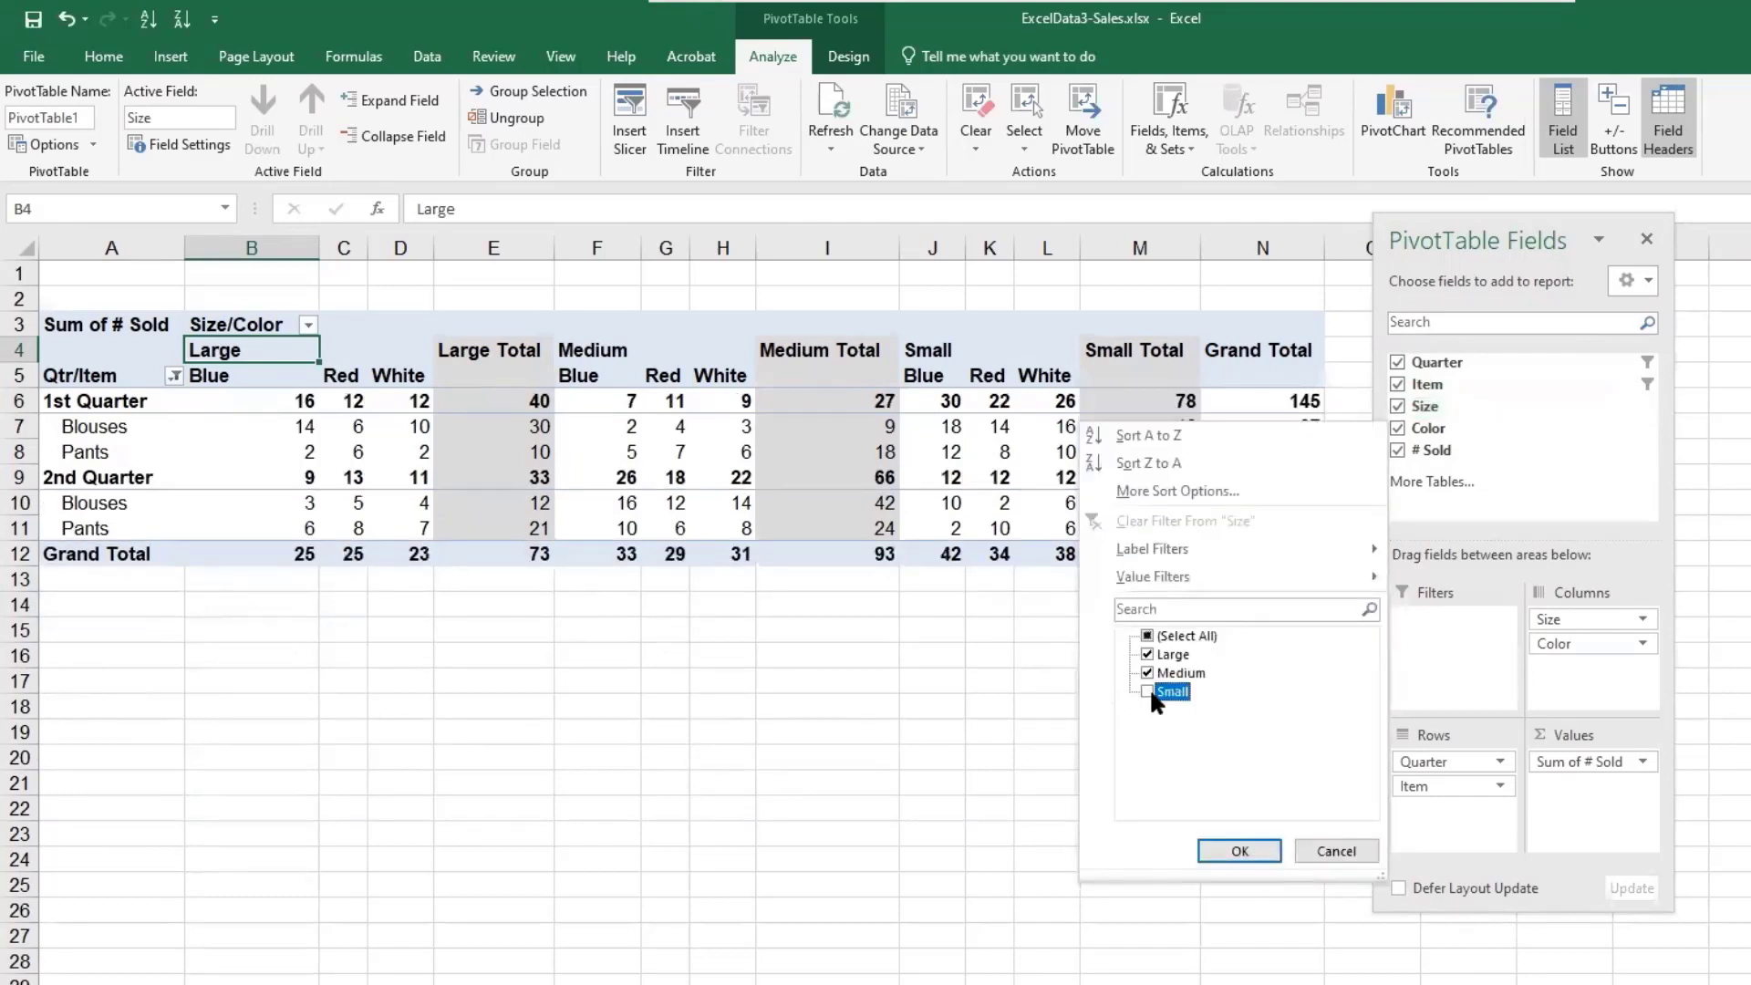
{"action": "left_click", "coordinate": [1240, 852]}
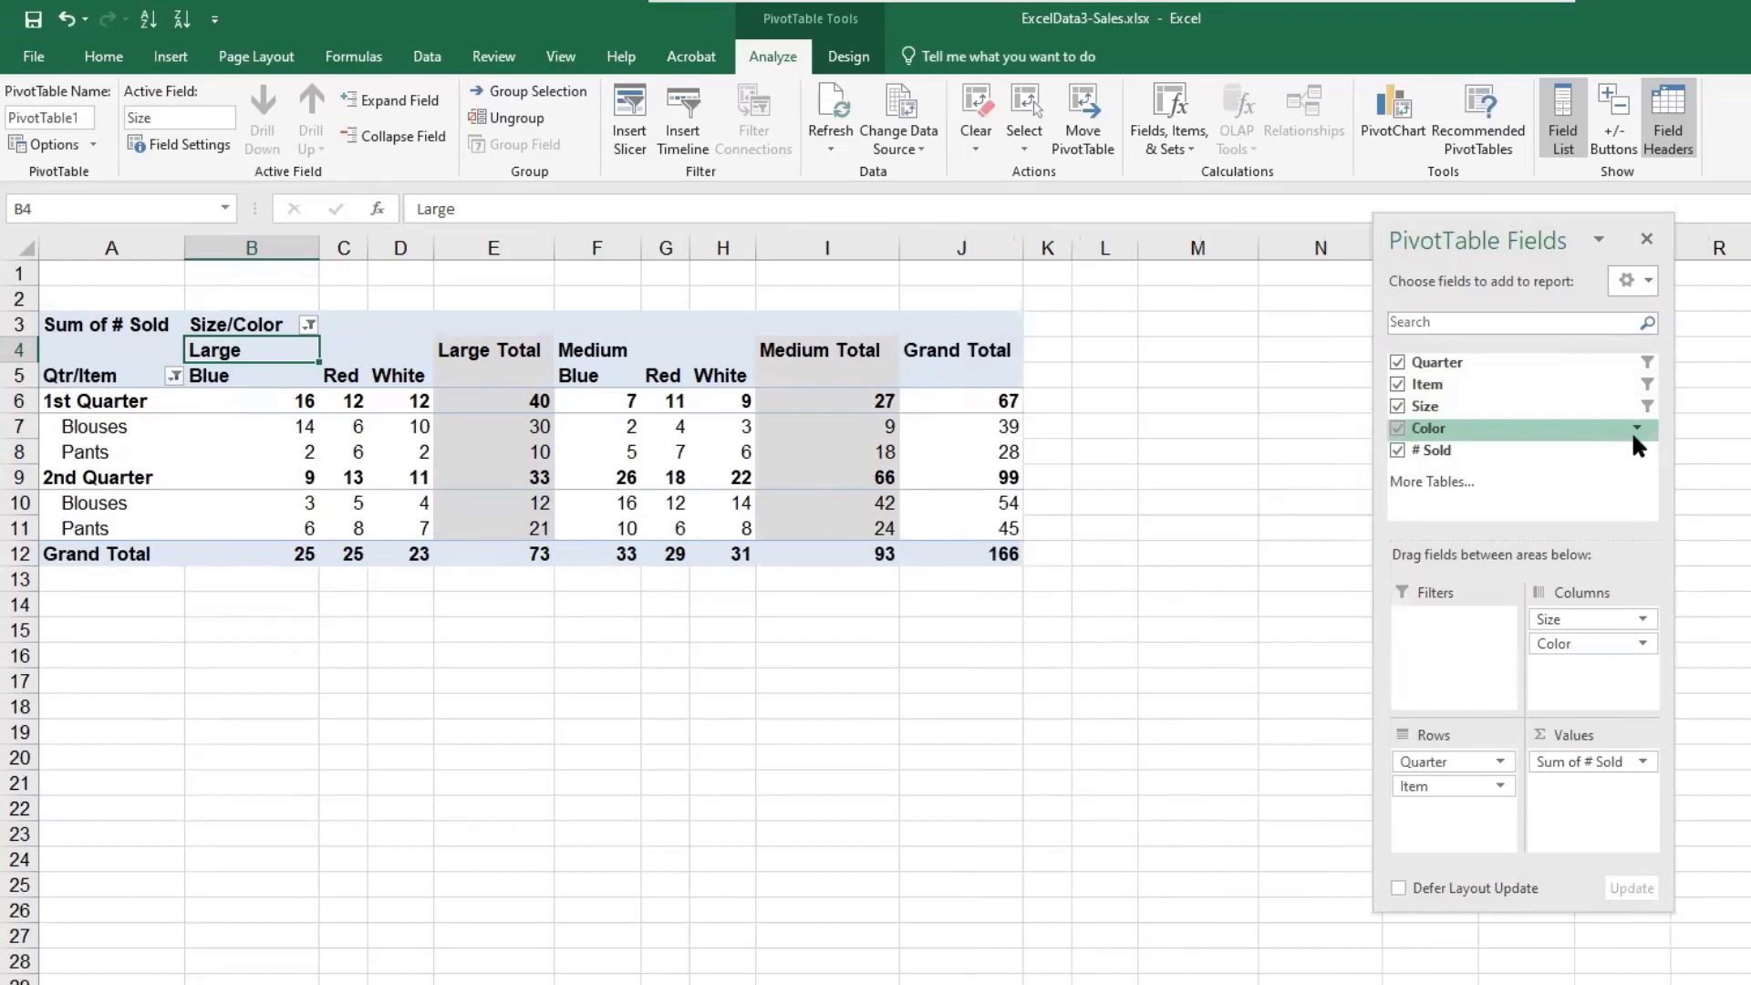
- Filter the Color field to exclude Blue
{"action": "left_click", "coordinate": [1636, 426]}
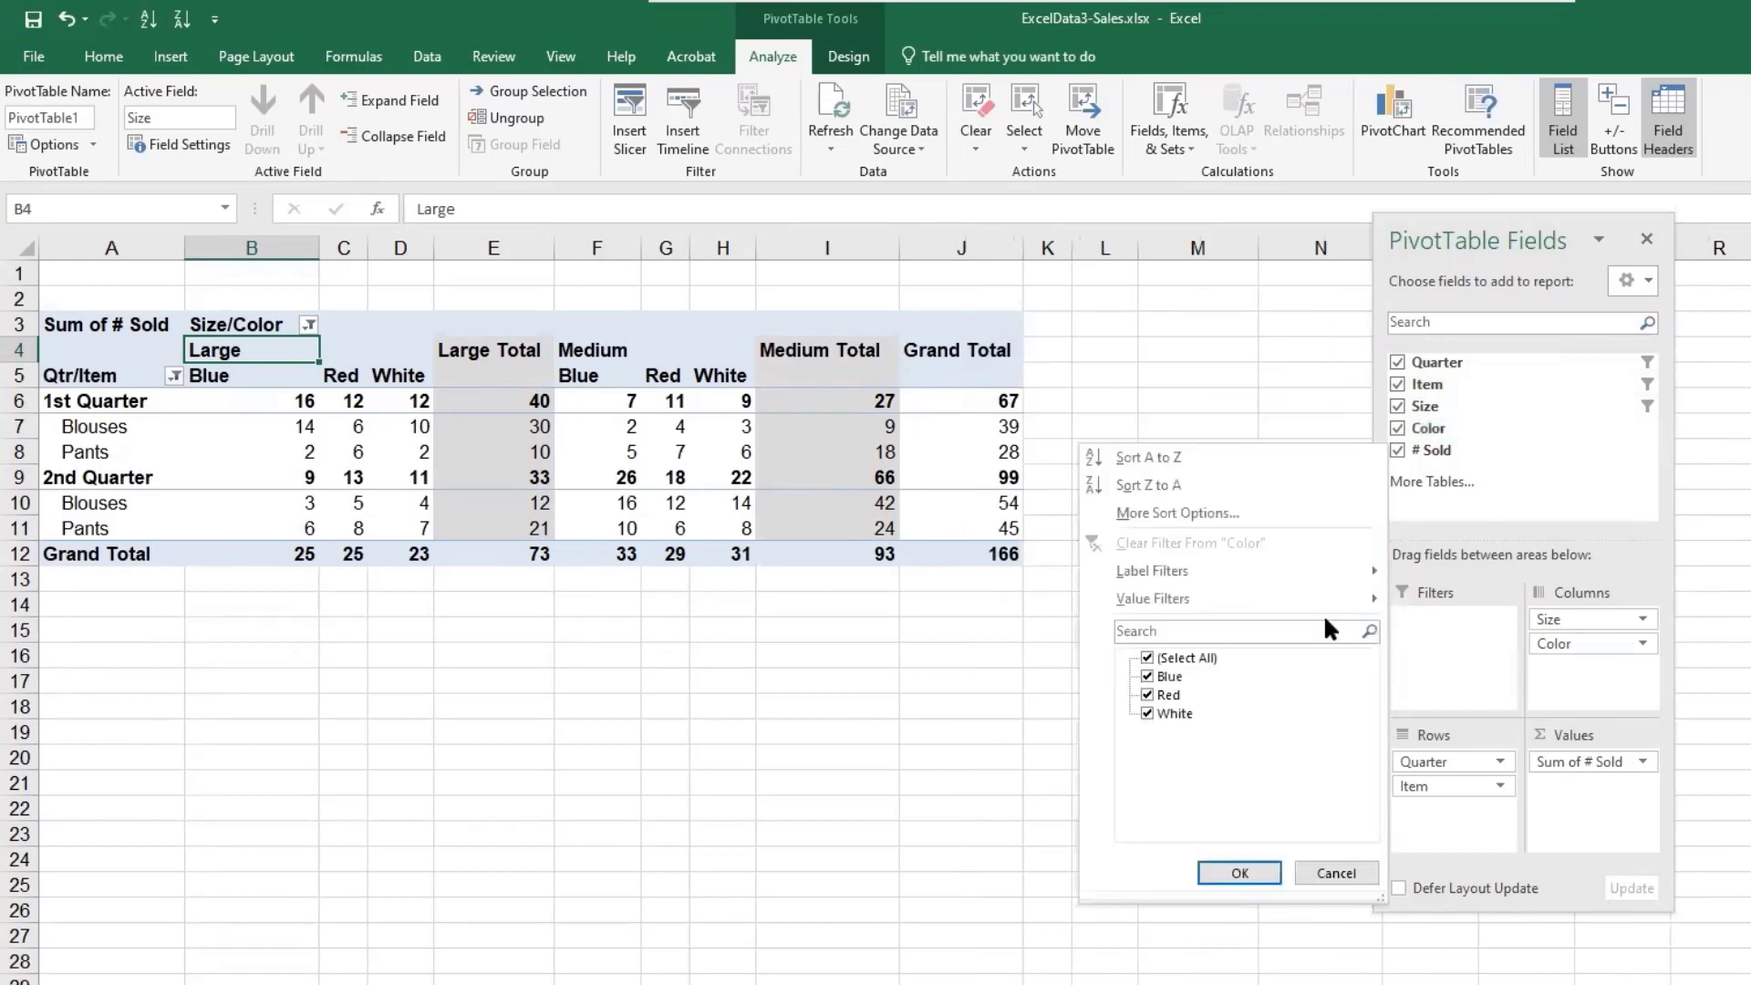
{"action": "left_click", "coordinate": [1147, 676]}
{"action": "left_click", "coordinate": [1227, 871]}
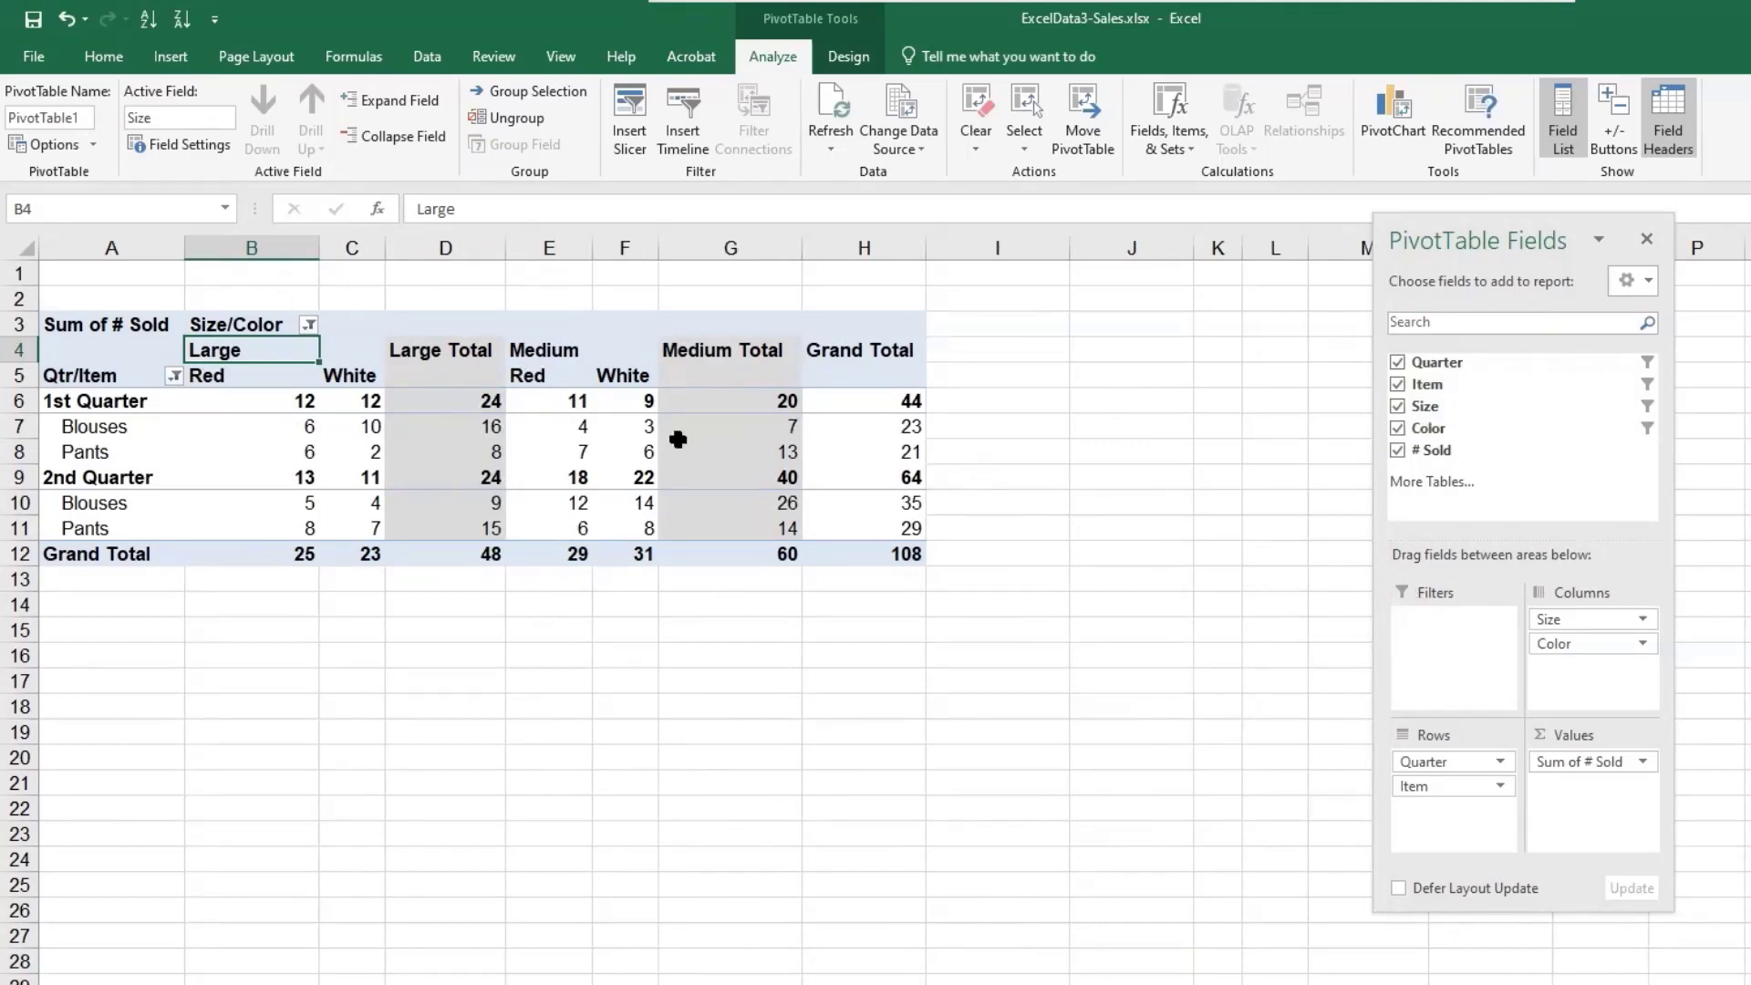
- Hide the PivotTable field headers
{"action": "left_click", "coordinate": [1661, 144]}
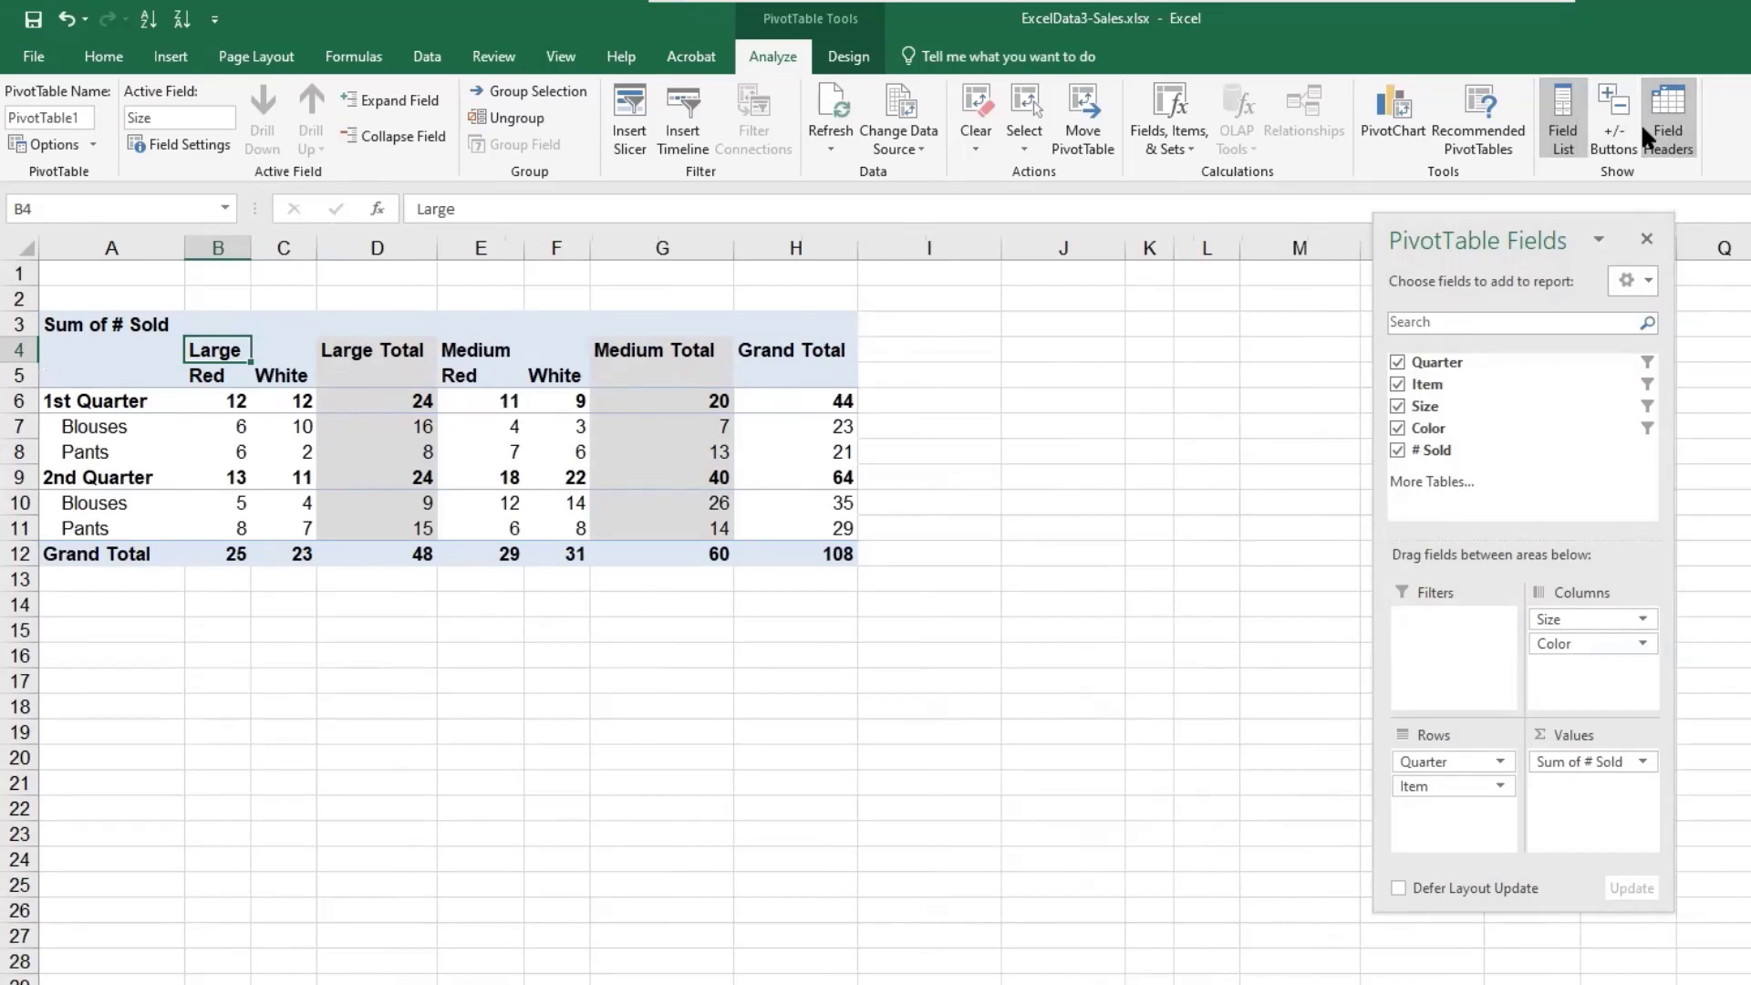
{"action": "key", "text": "shift+F10"}
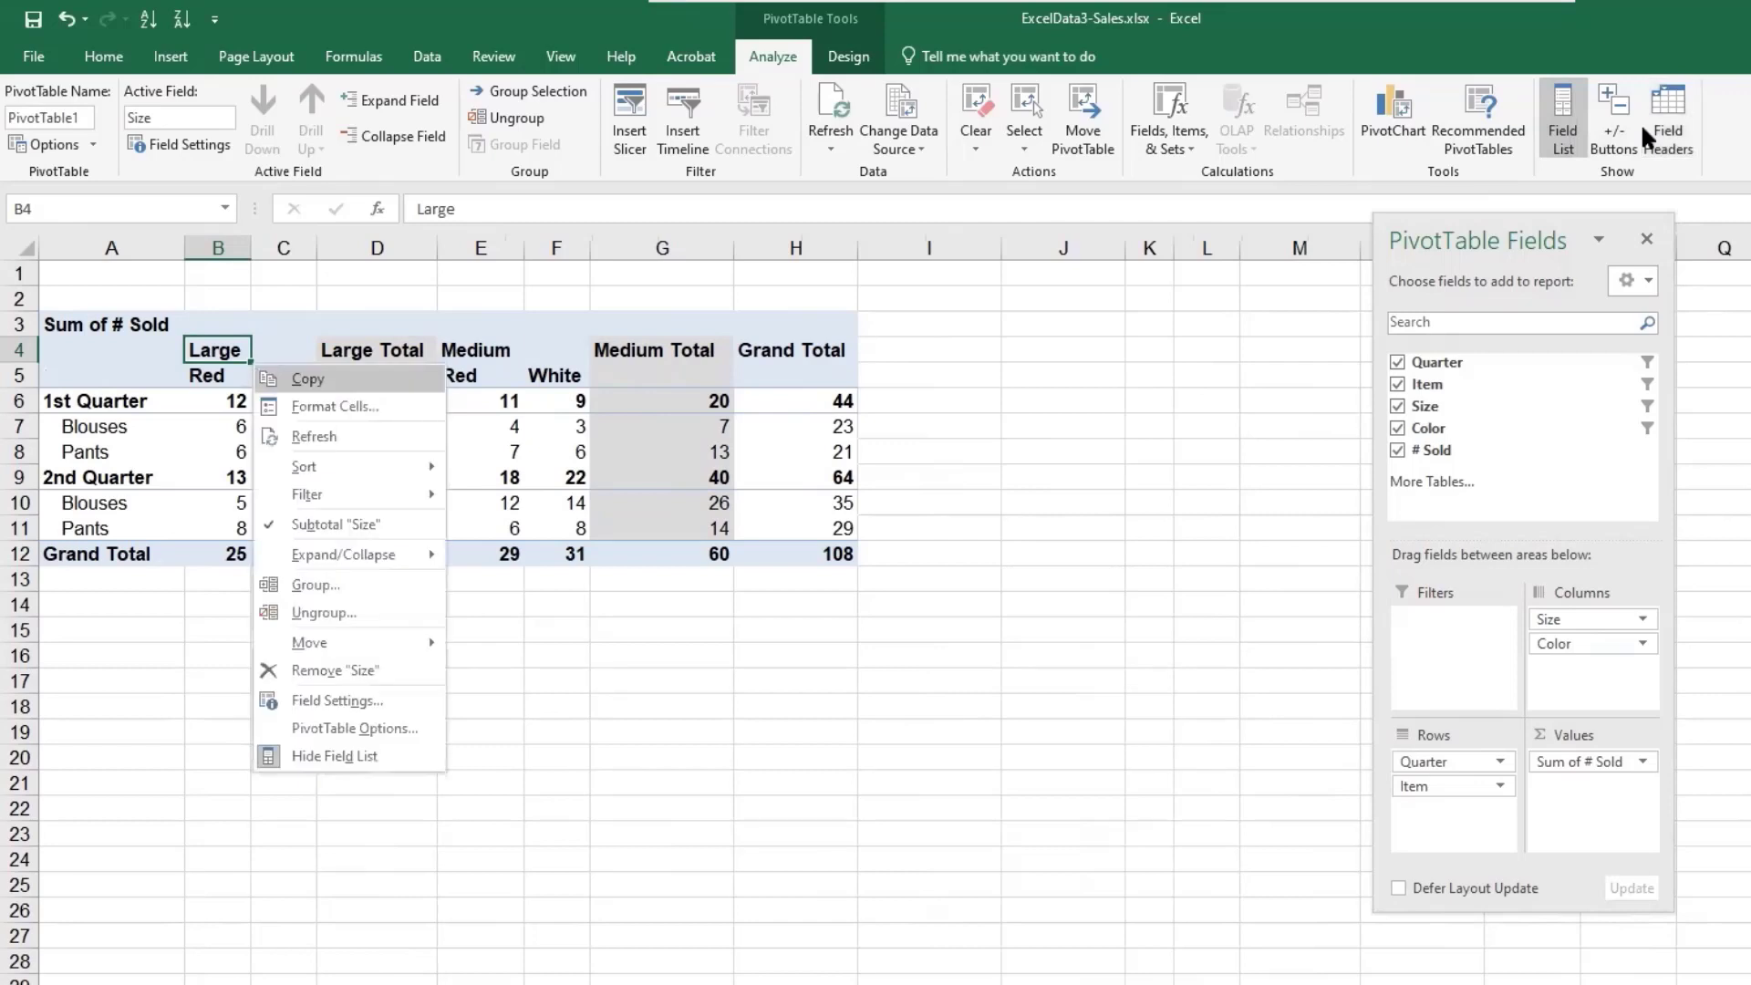
{"action": "key", "text": "Escape"}
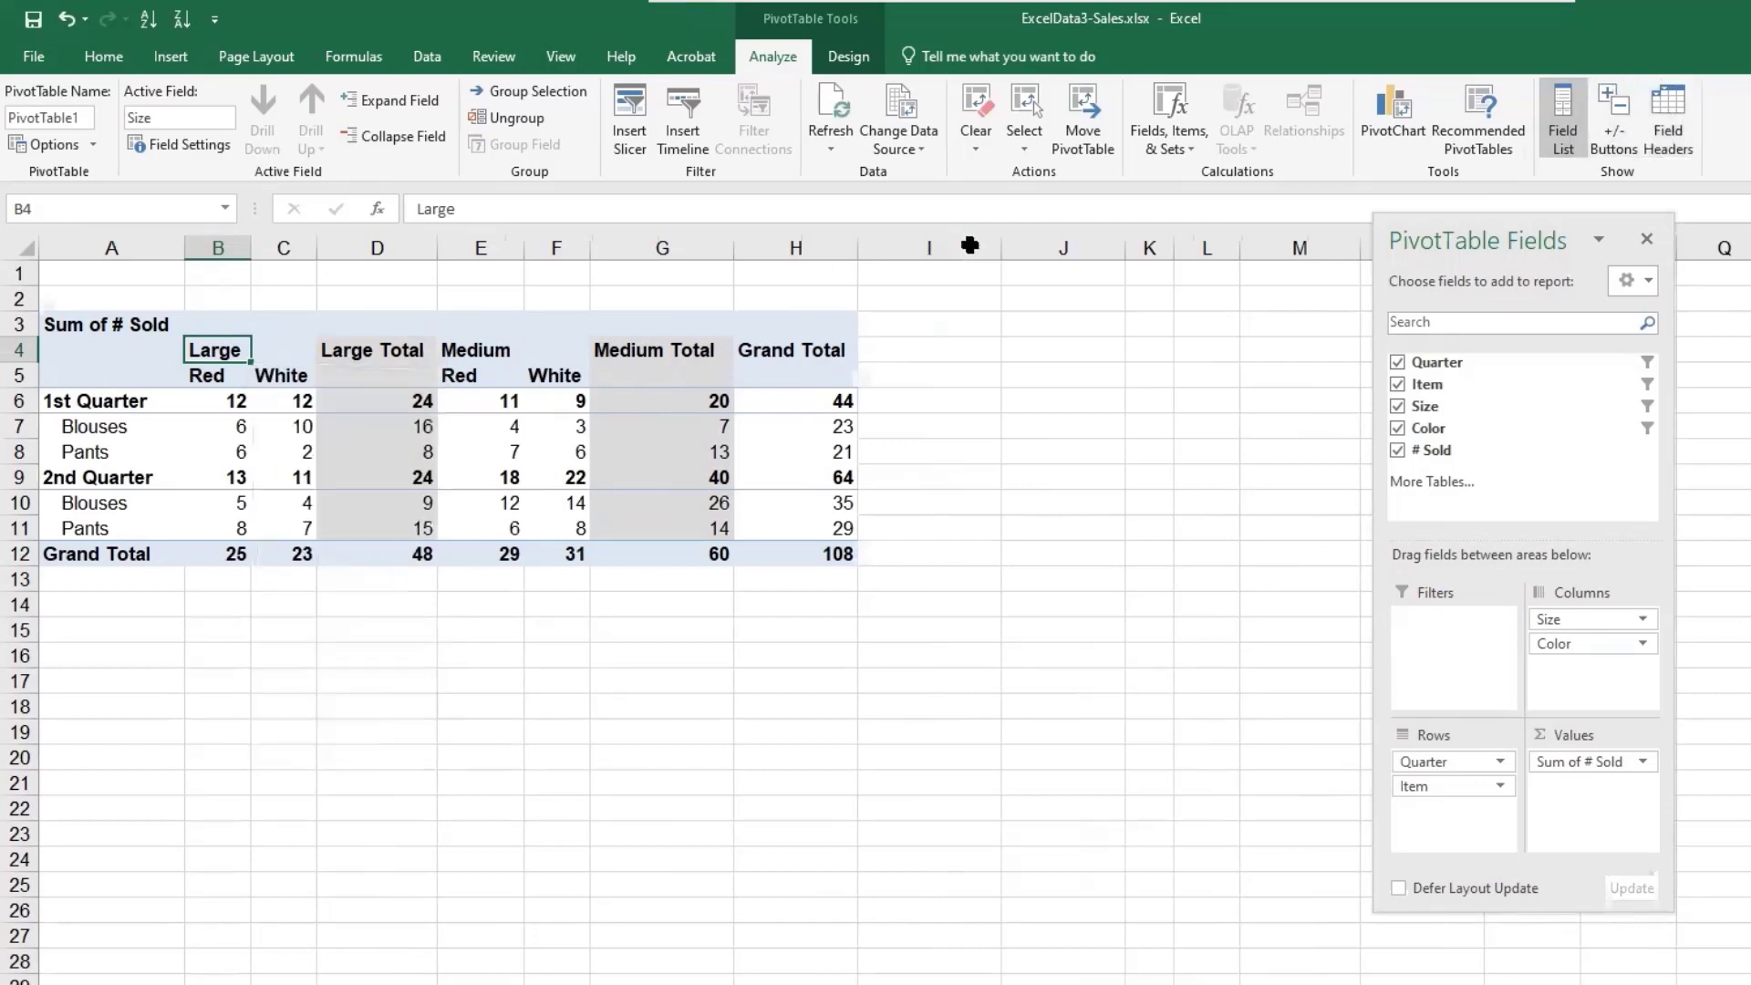
- Clear the entire PivotTable of all fields and filters
{"action": "left_click", "coordinate": [967, 104]}
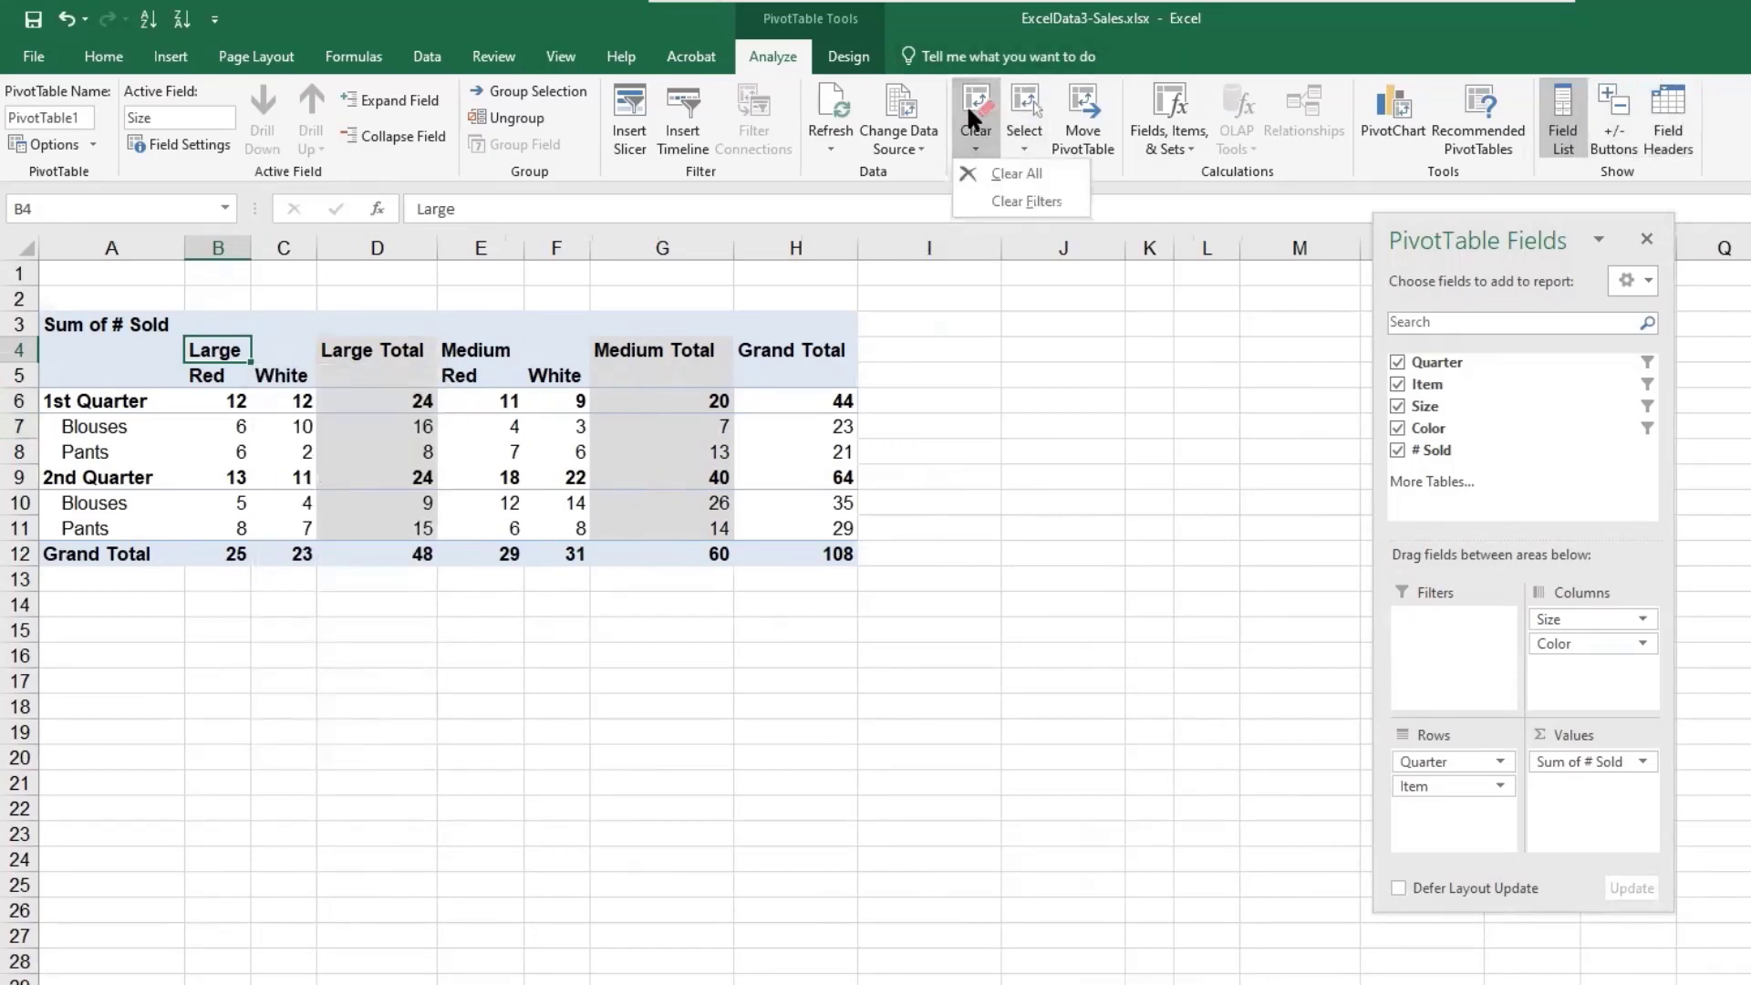
{"action": "left_click", "coordinate": [990, 181]}
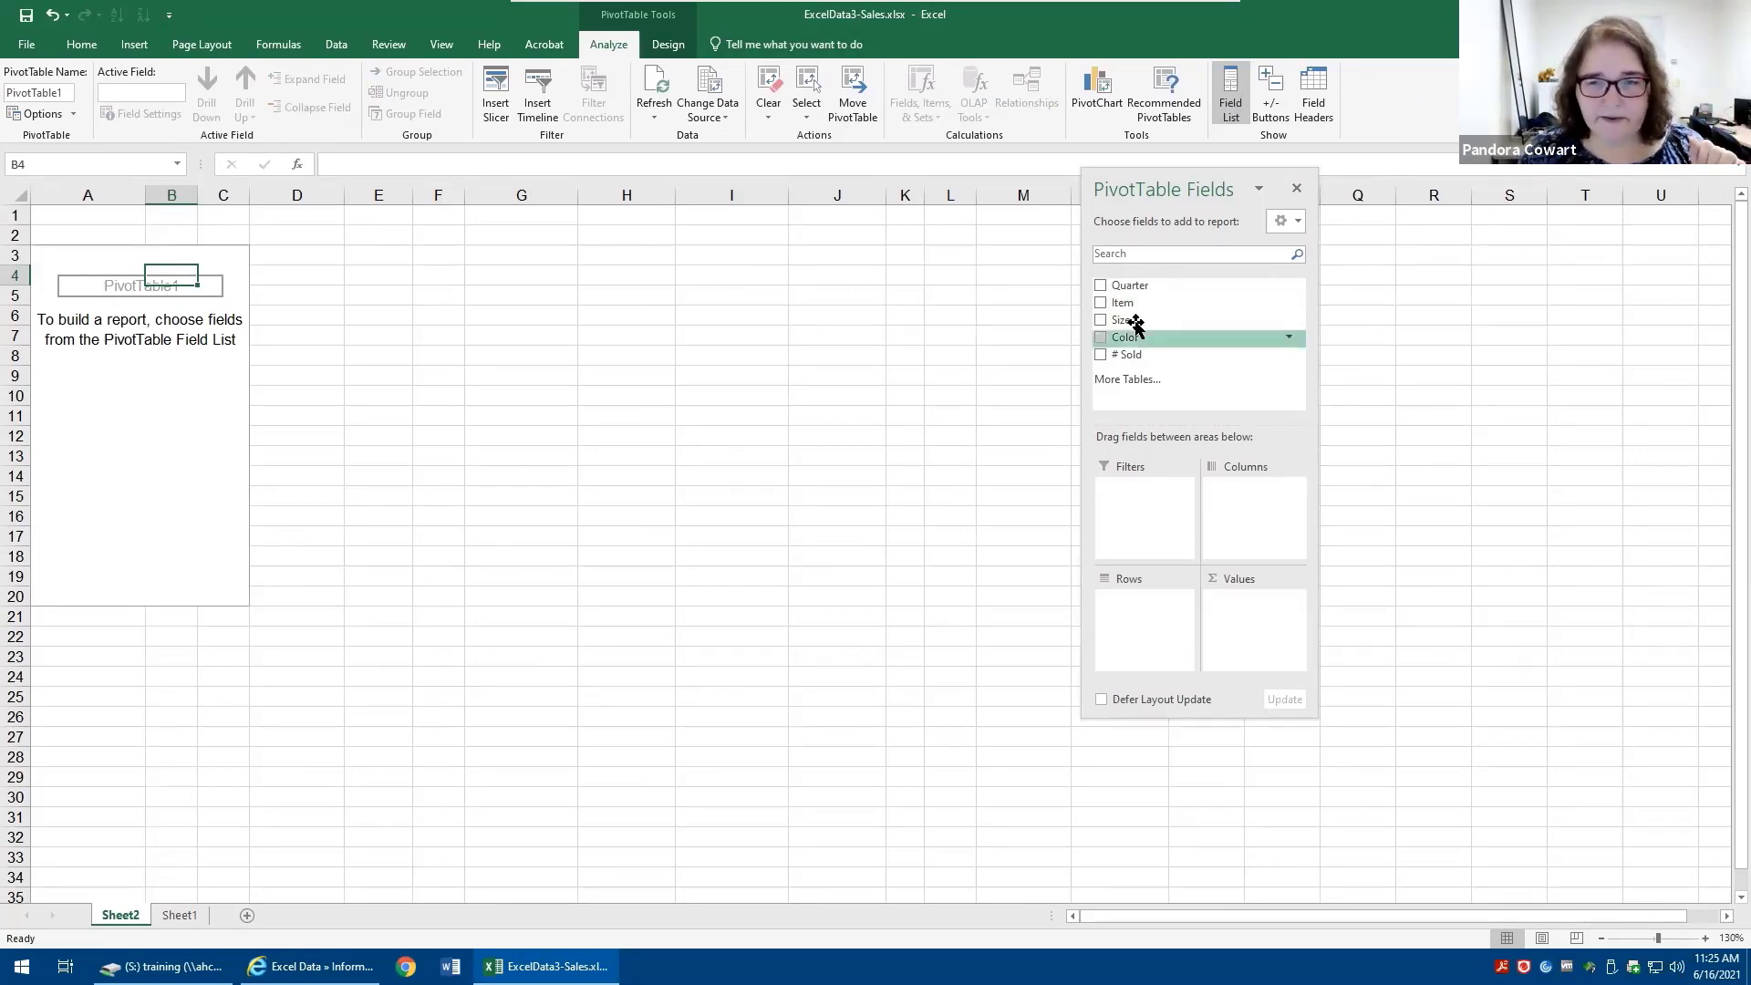
- Rebuild the PivotTable with Item as rows, Size as columns and Sum of # Sold as values
{"action": "left_click", "coordinate": [1101, 304]}
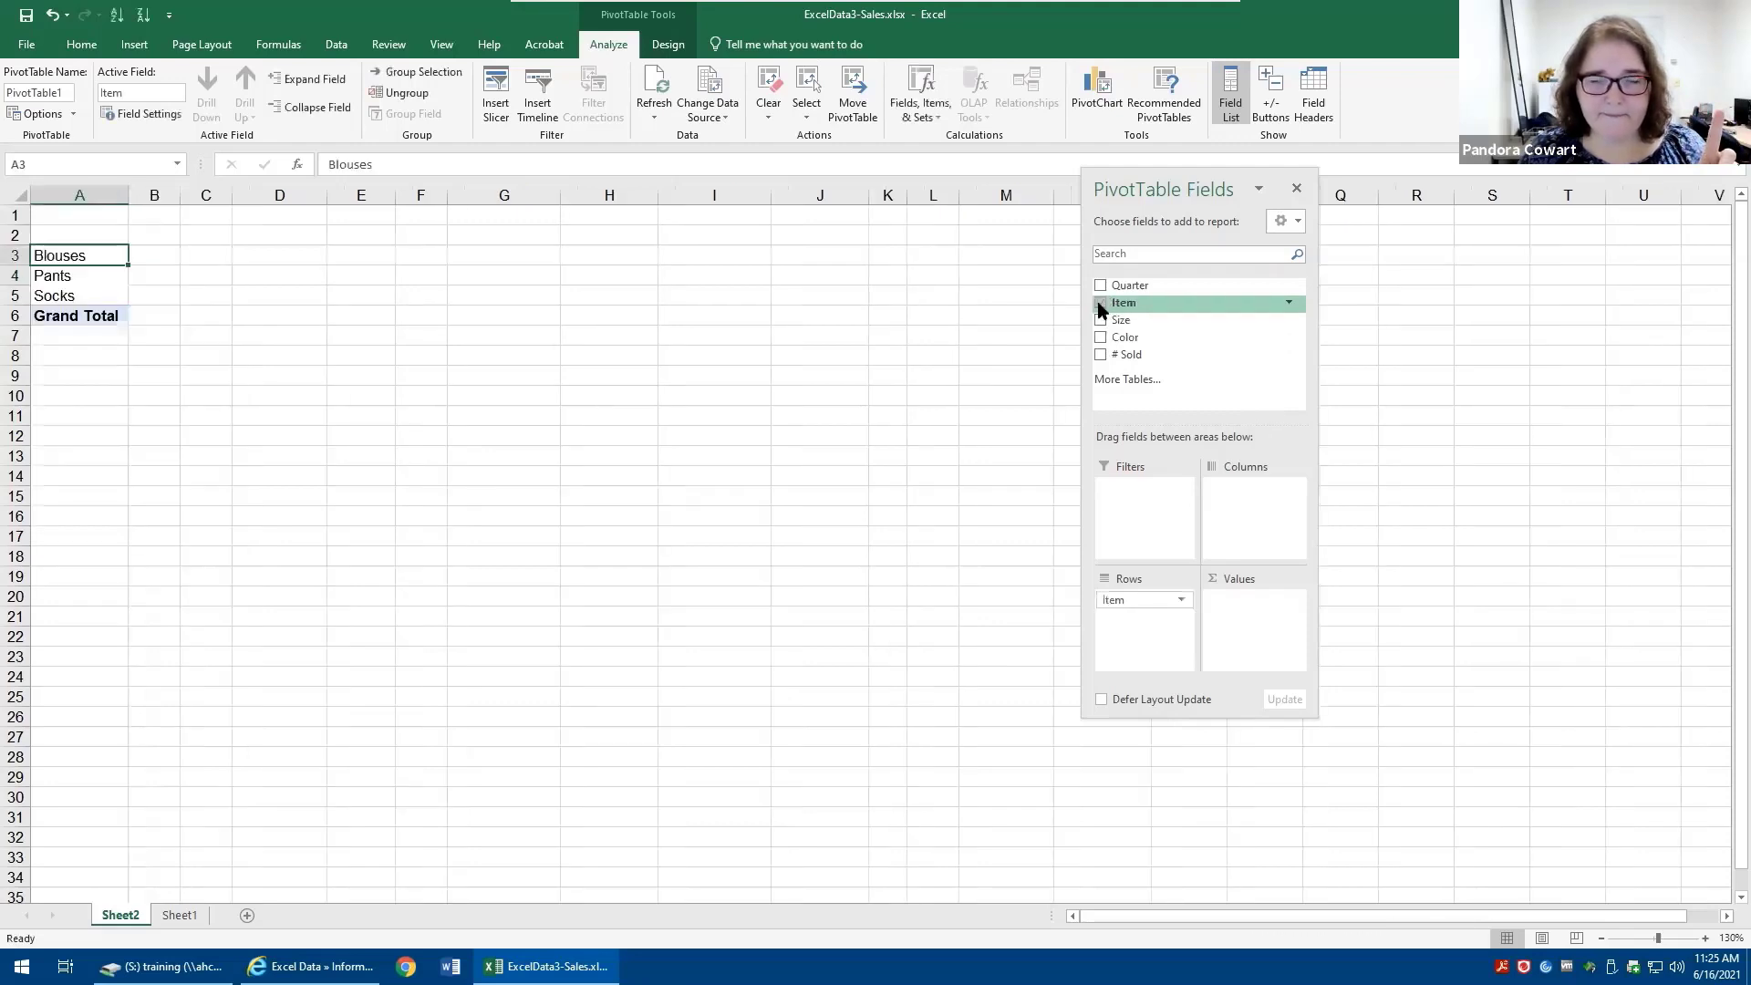
{"action": "left_click", "coordinate": [1099, 321]}
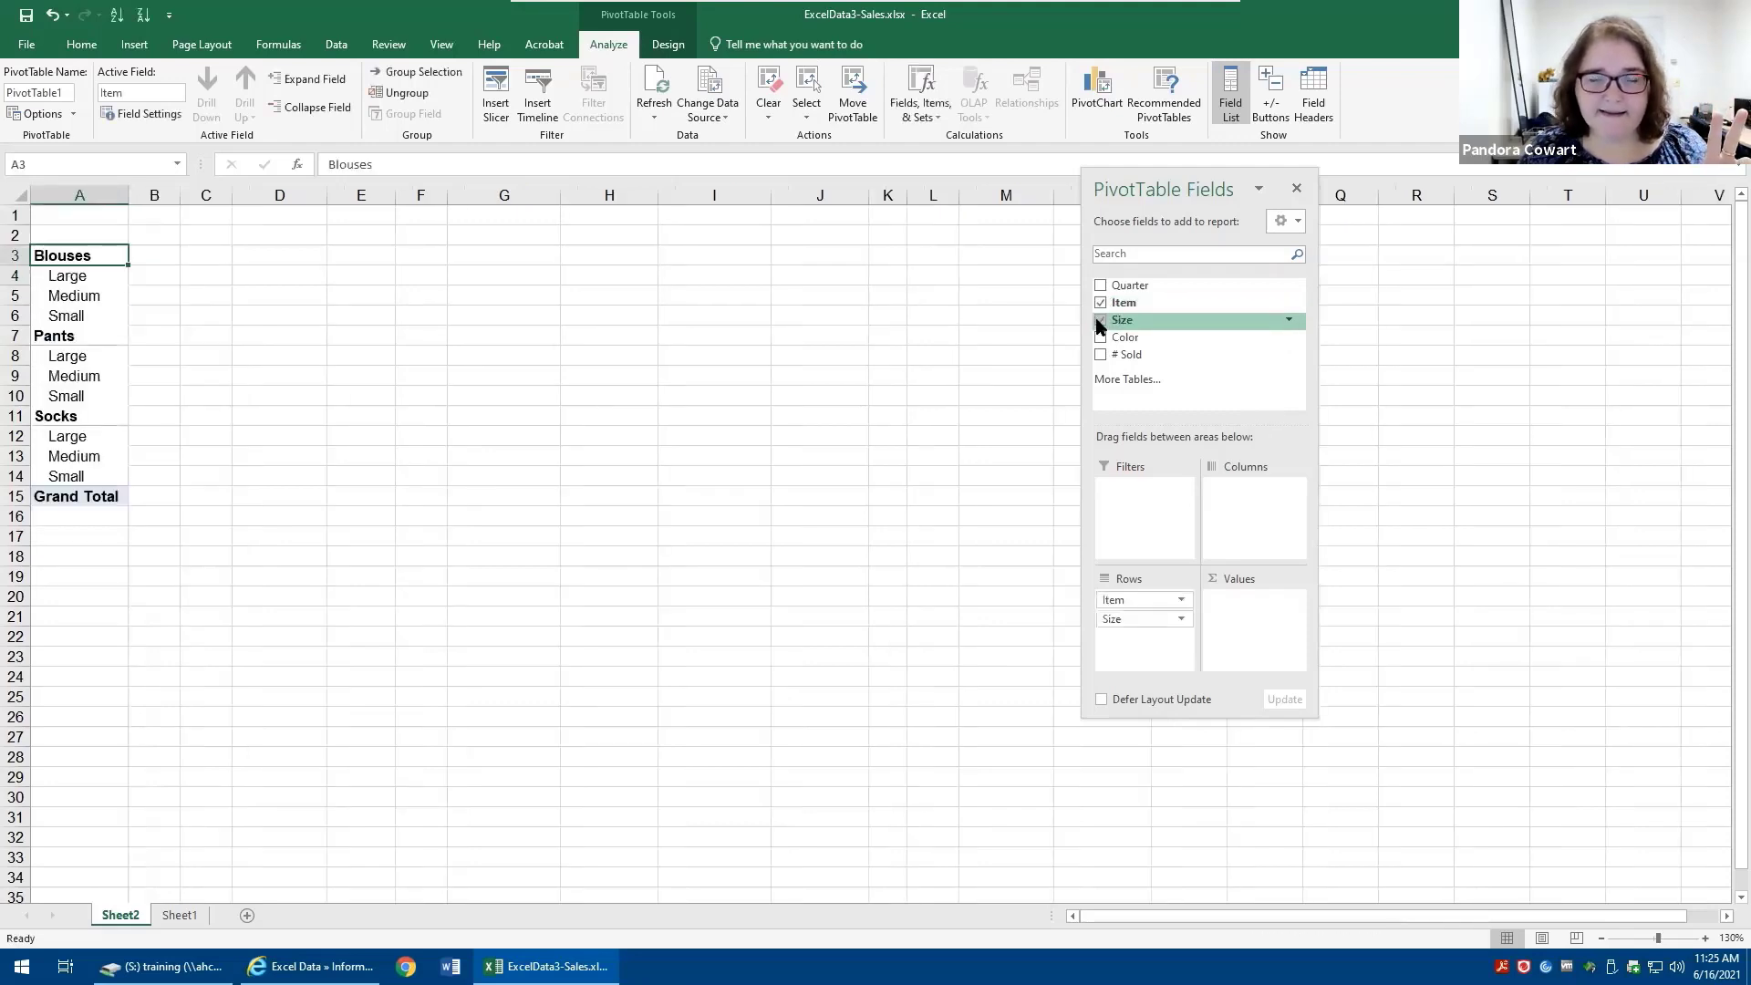
{"action": "left_click", "coordinate": [1102, 356]}
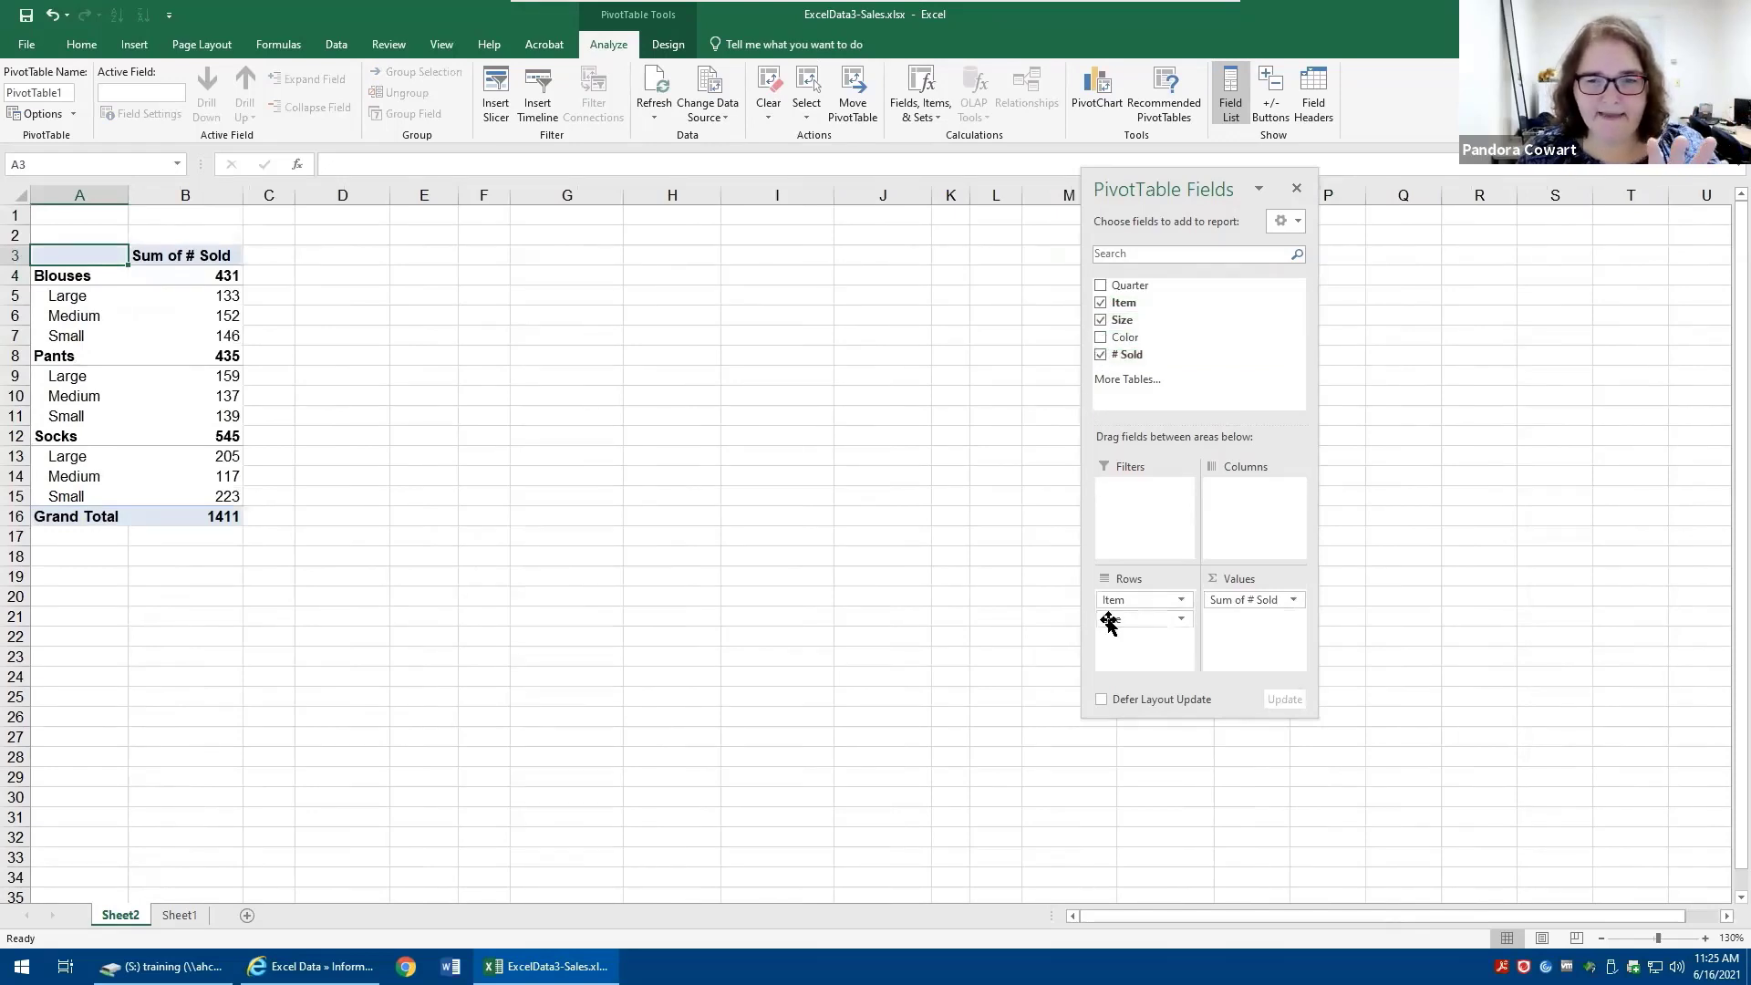
{"action": "left_click_drag", "start_coordinate": [1110, 614], "coordinate": [1230, 496]}
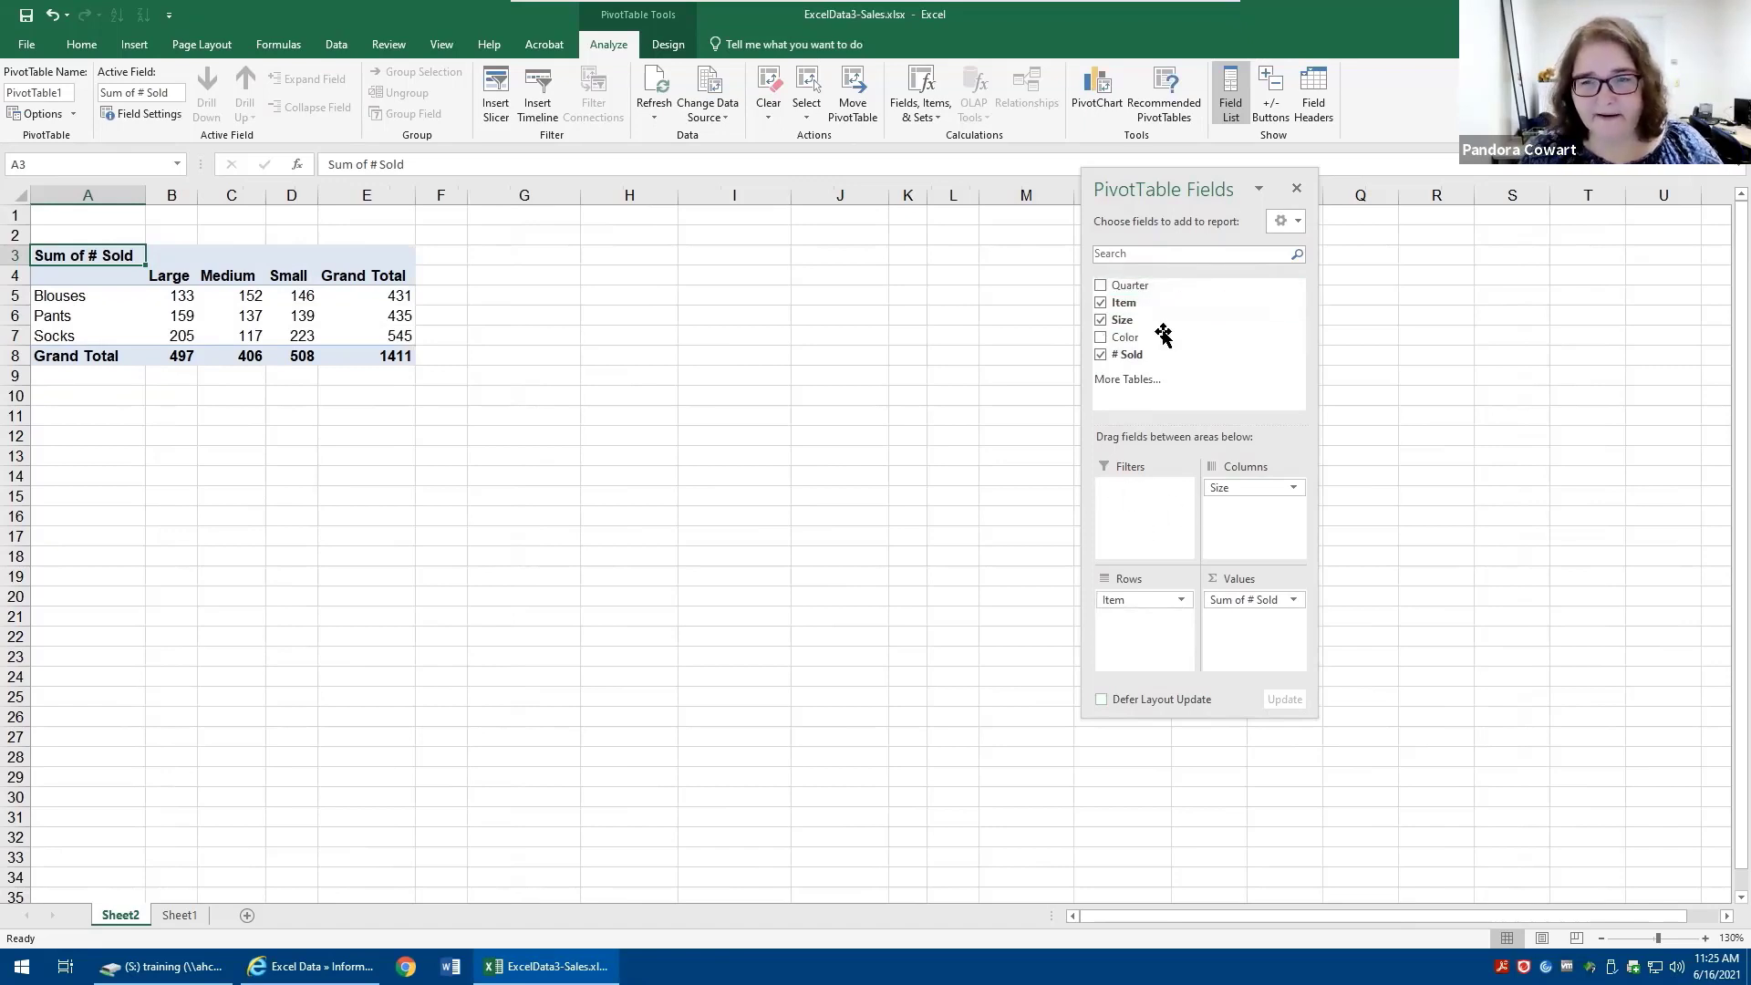
- Add Quarter as a report filter and show only the 1st Quarter
{"action": "left_click_drag", "start_coordinate": [1152, 285], "coordinate": [1157, 518]}
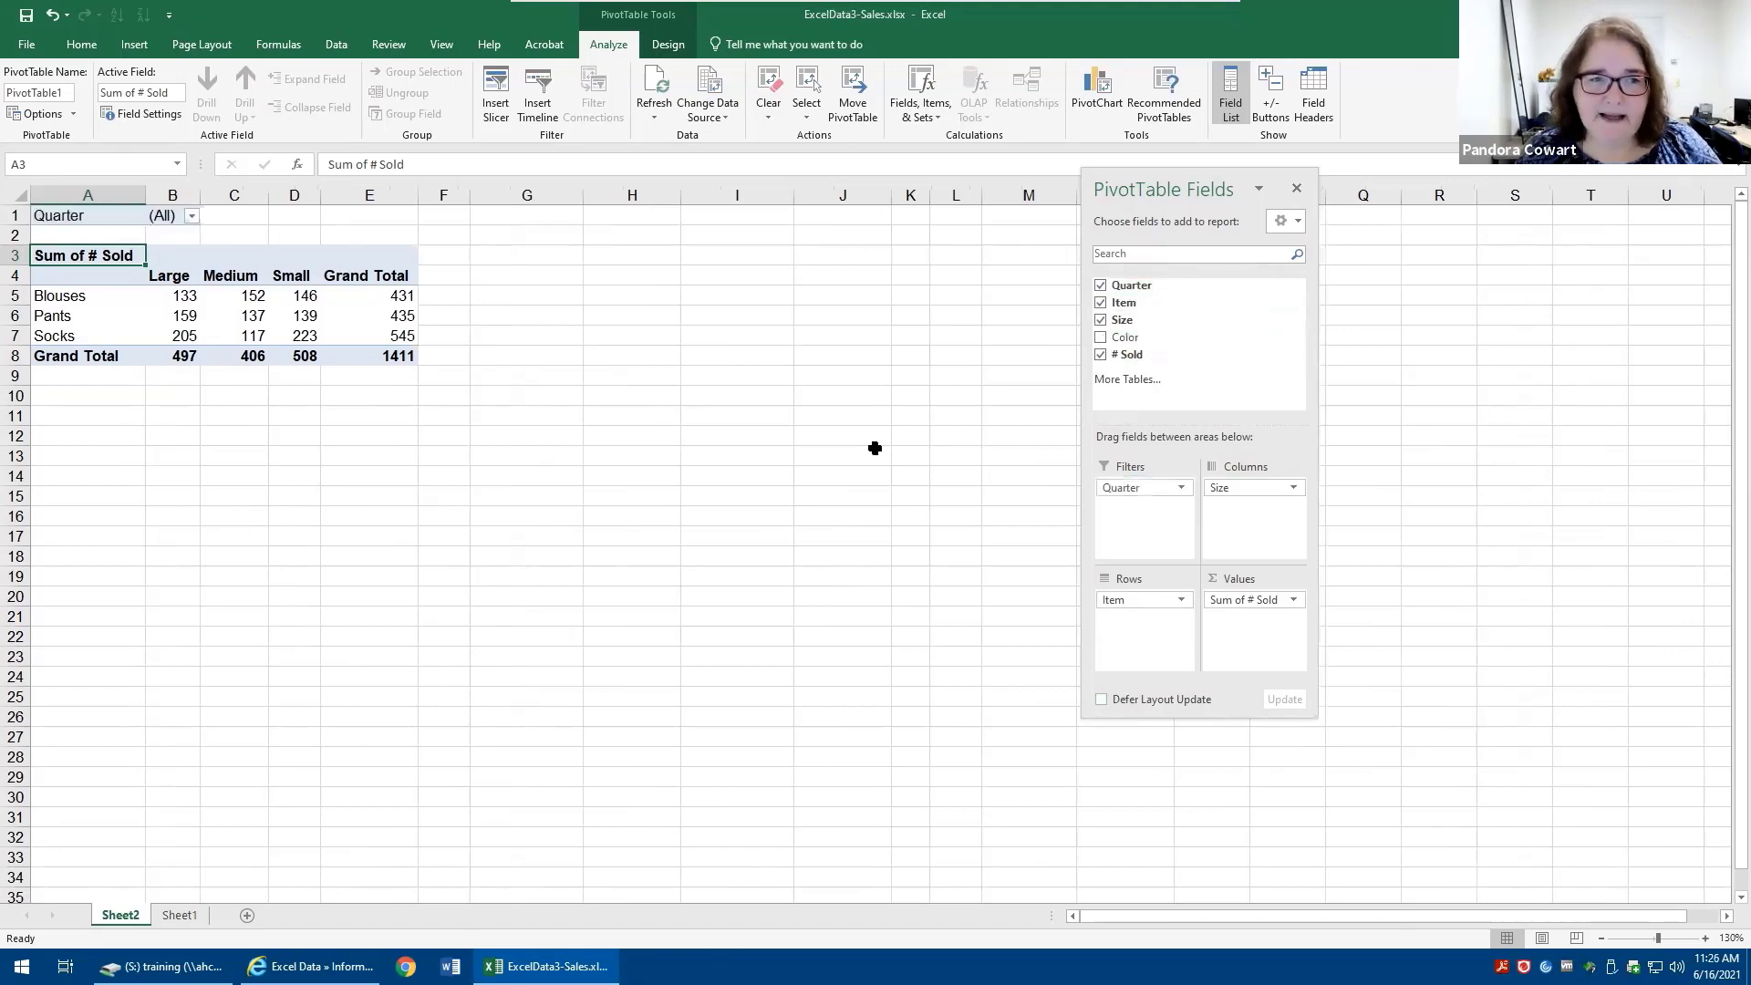
{"action": "left_click", "coordinate": [192, 217]}
{"action": "left_click", "coordinate": [41, 274]}
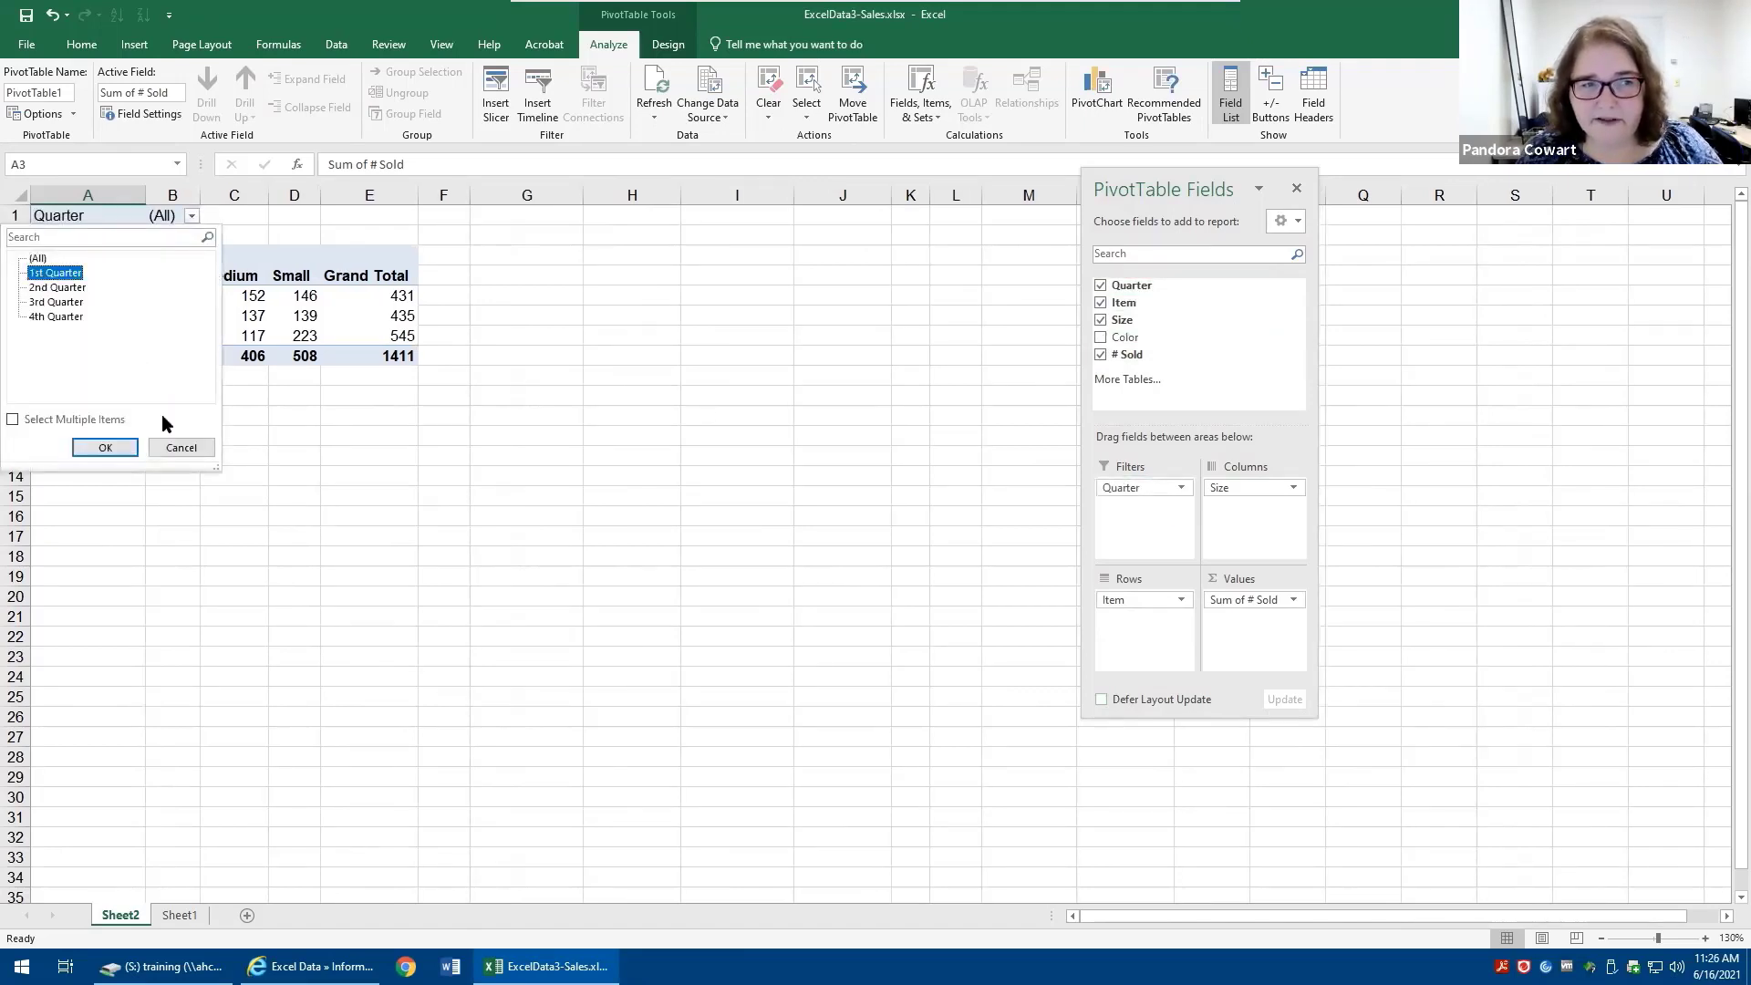
{"action": "left_click", "coordinate": [104, 446]}
- Switch the Quarter report filter to the 2nd Quarter
{"action": "left_click", "coordinate": [241, 216]}
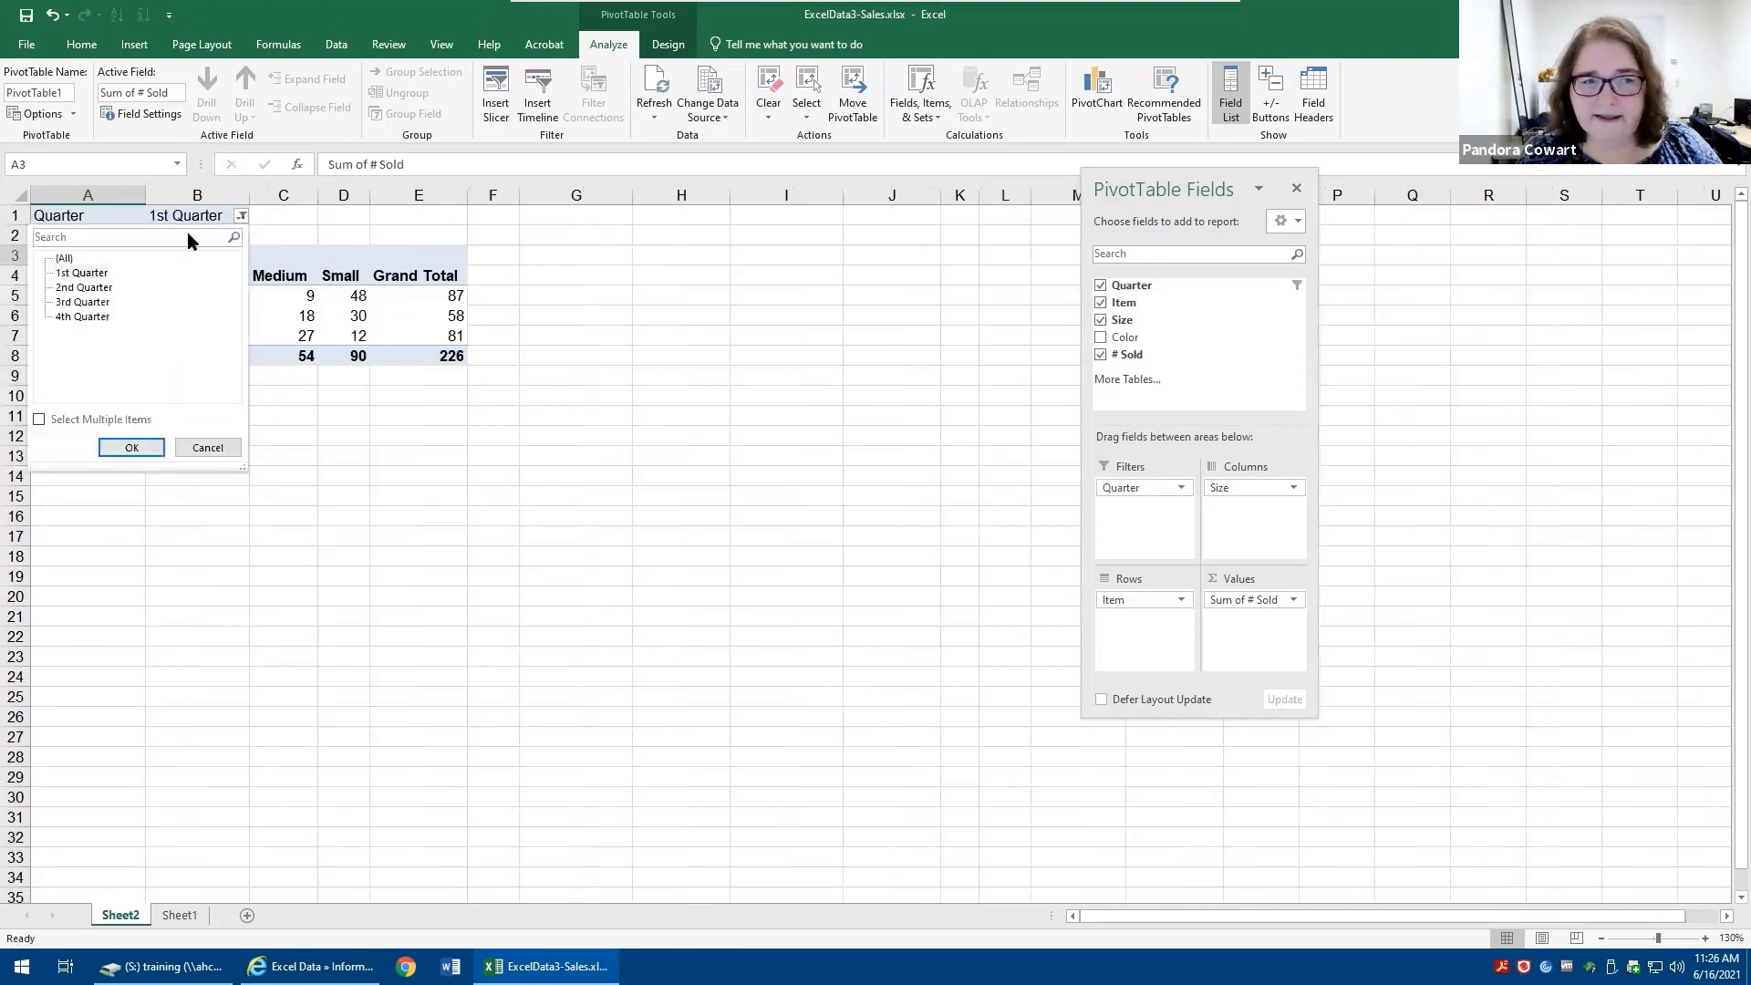
{"action": "left_click", "coordinate": [67, 291]}
{"action": "left_click", "coordinate": [142, 449]}
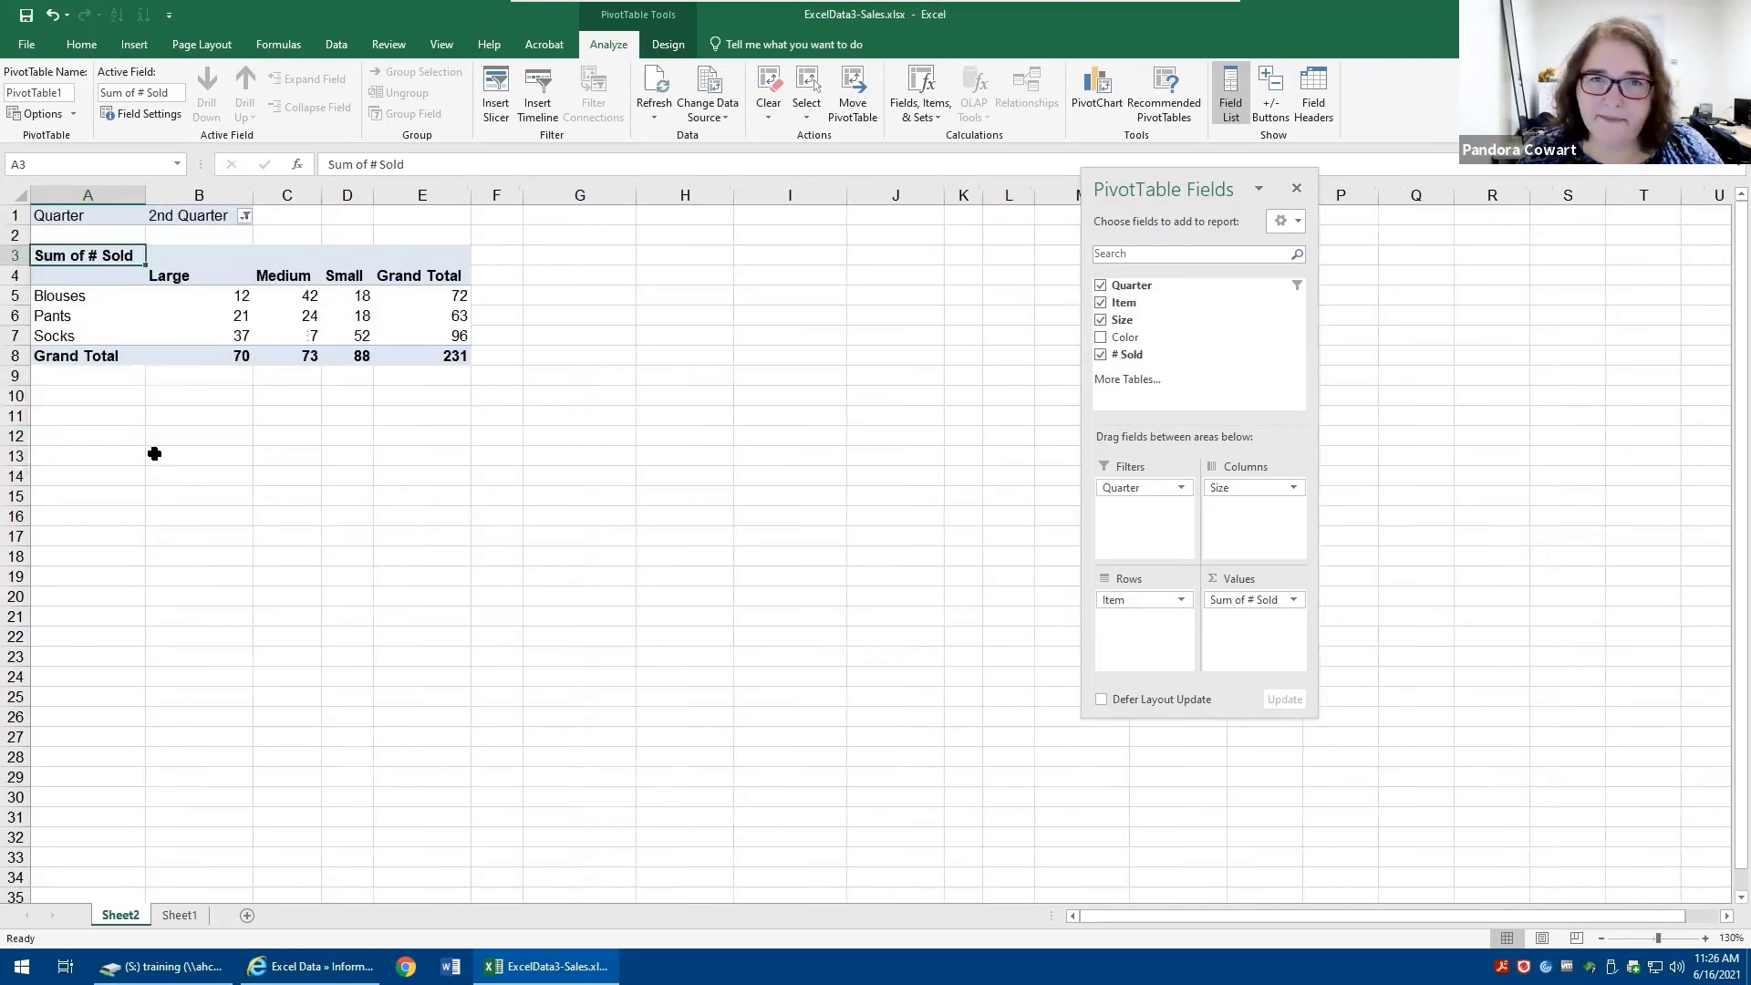
- Set the Quarter report filter to multiple items, showing both 1st Quarter and 2nd Quarter
{"action": "left_click", "coordinate": [244, 218]}
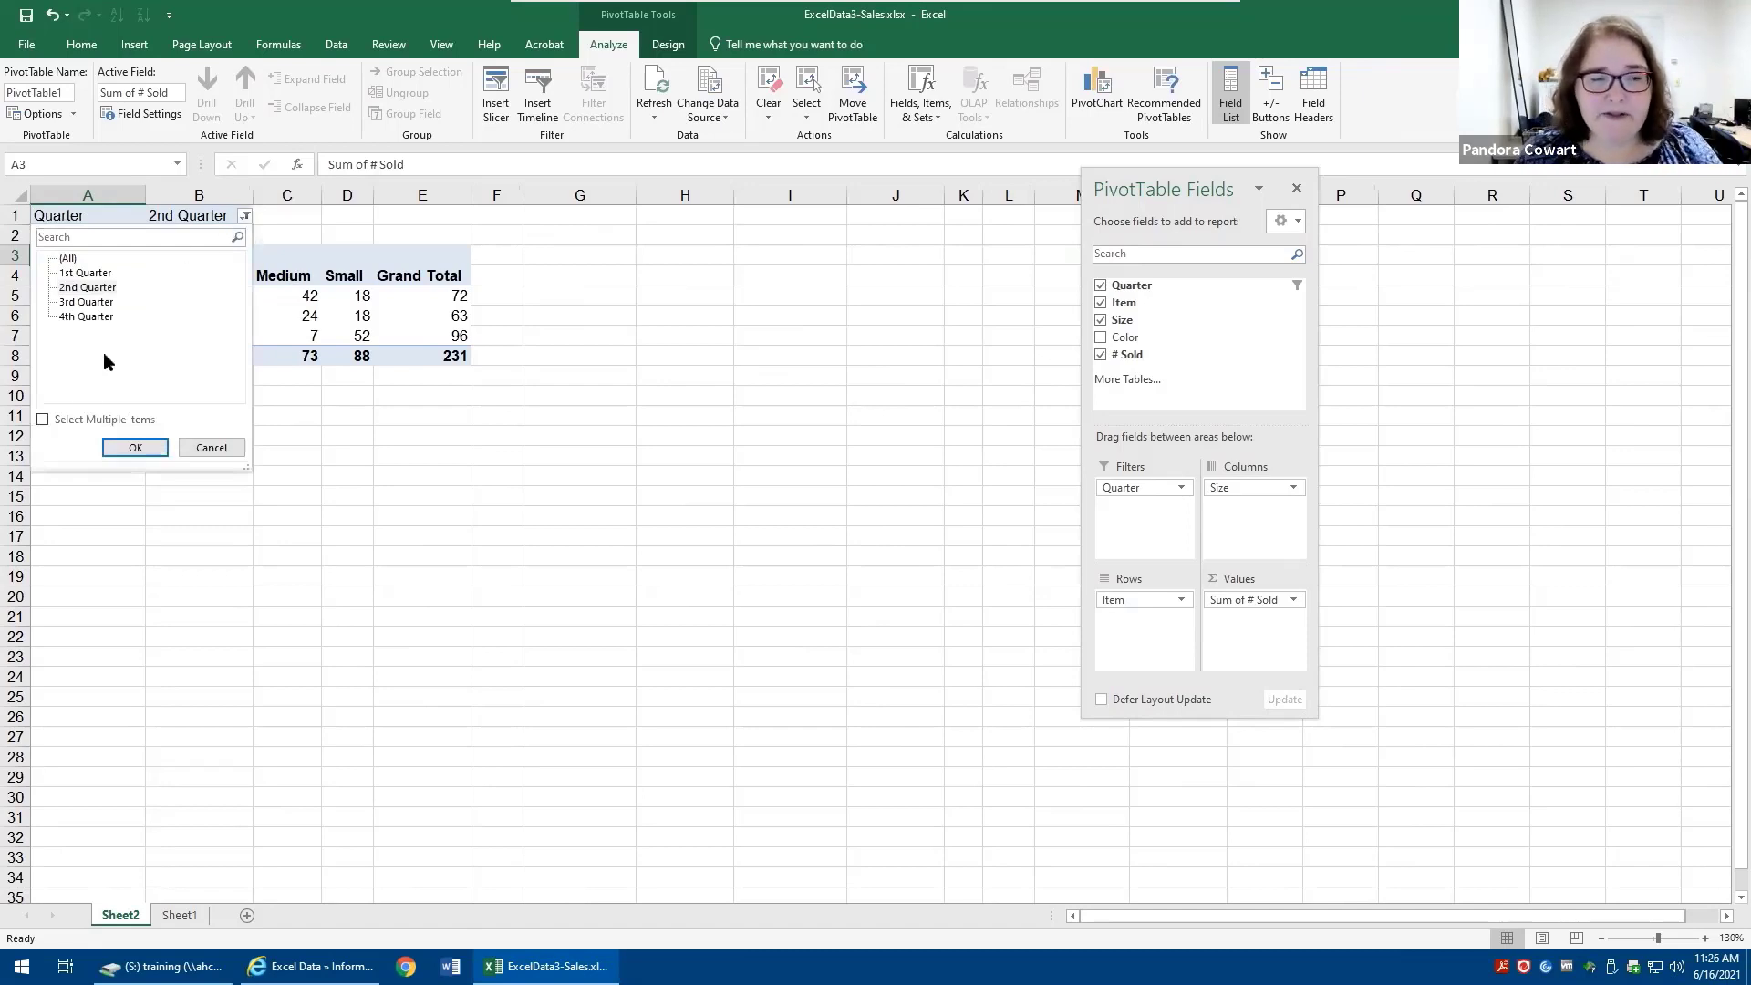
{"action": "left_click", "coordinate": [66, 422]}
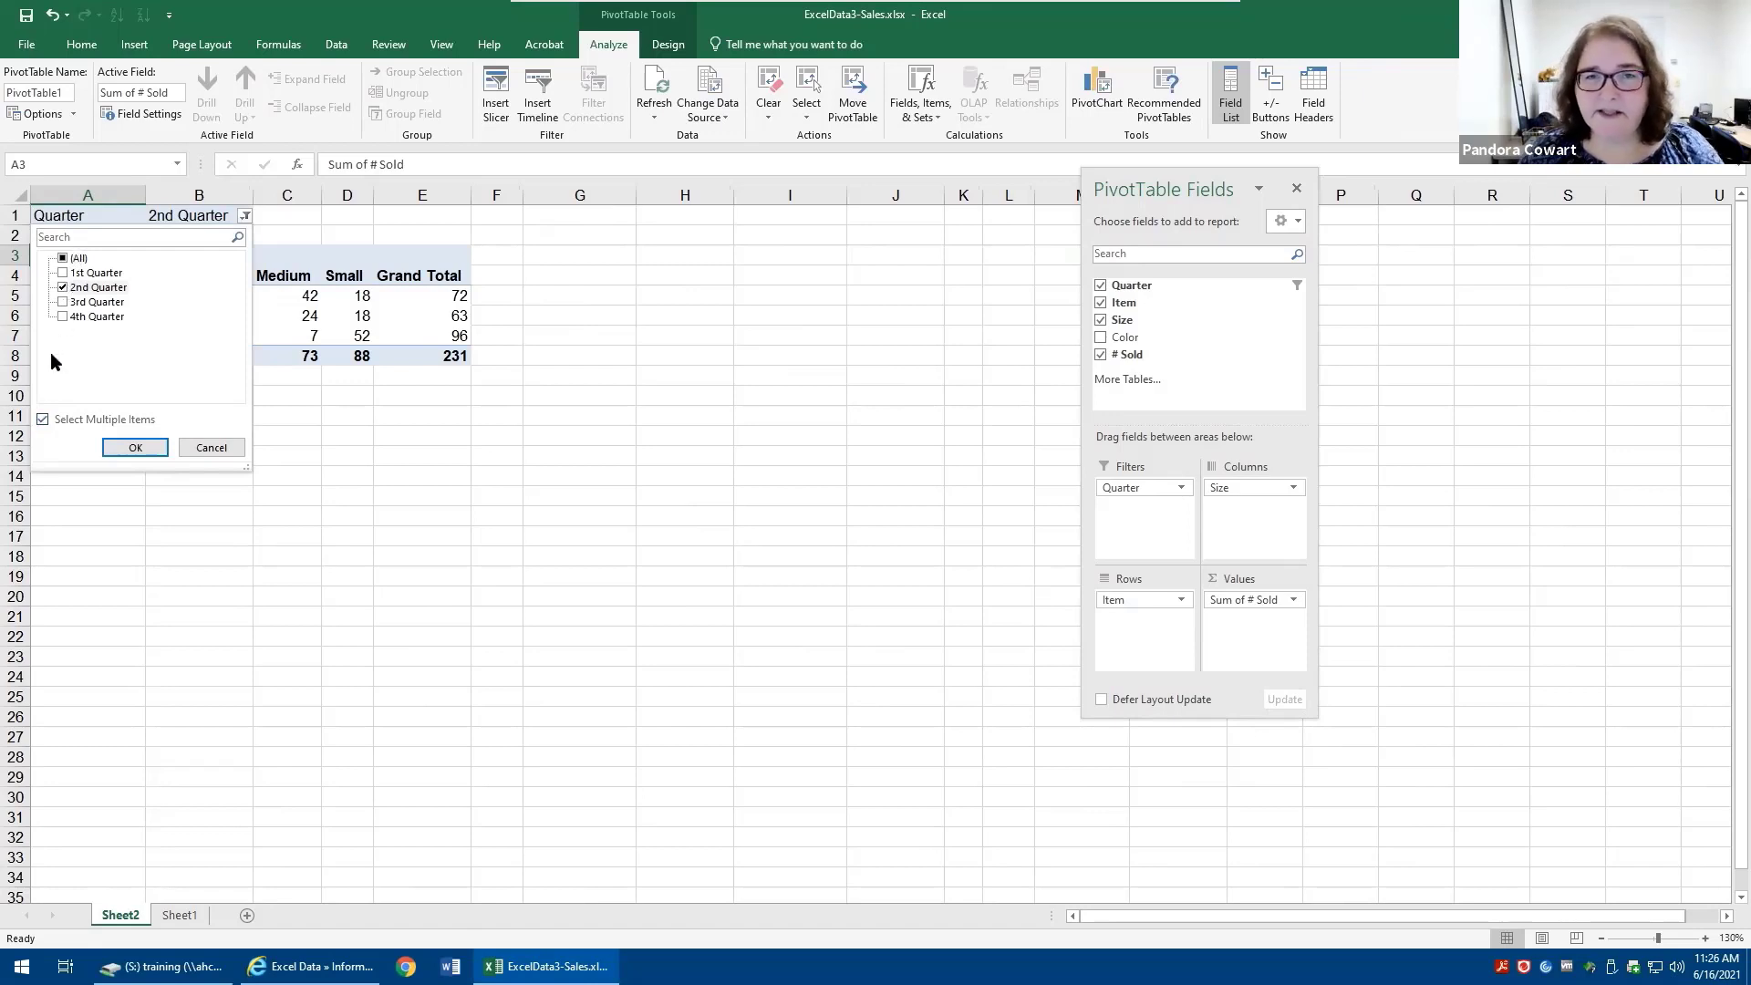
{"action": "left_click", "coordinate": [62, 273]}
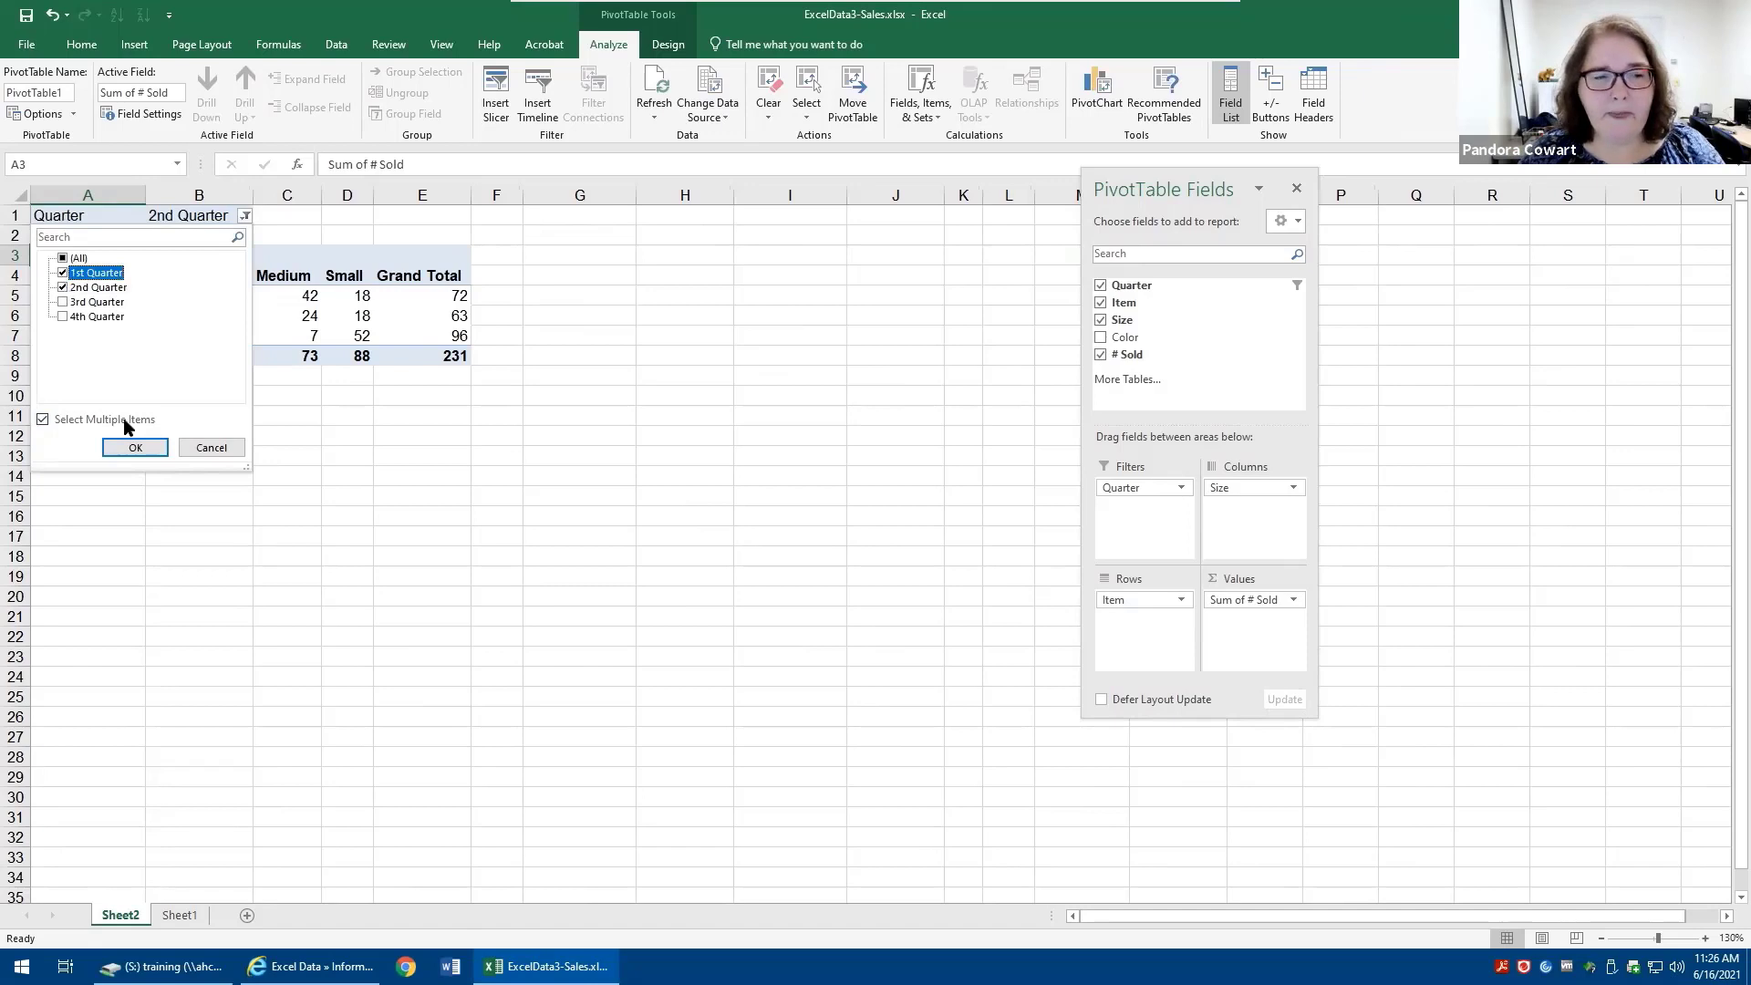
{"action": "left_click", "coordinate": [140, 448]}
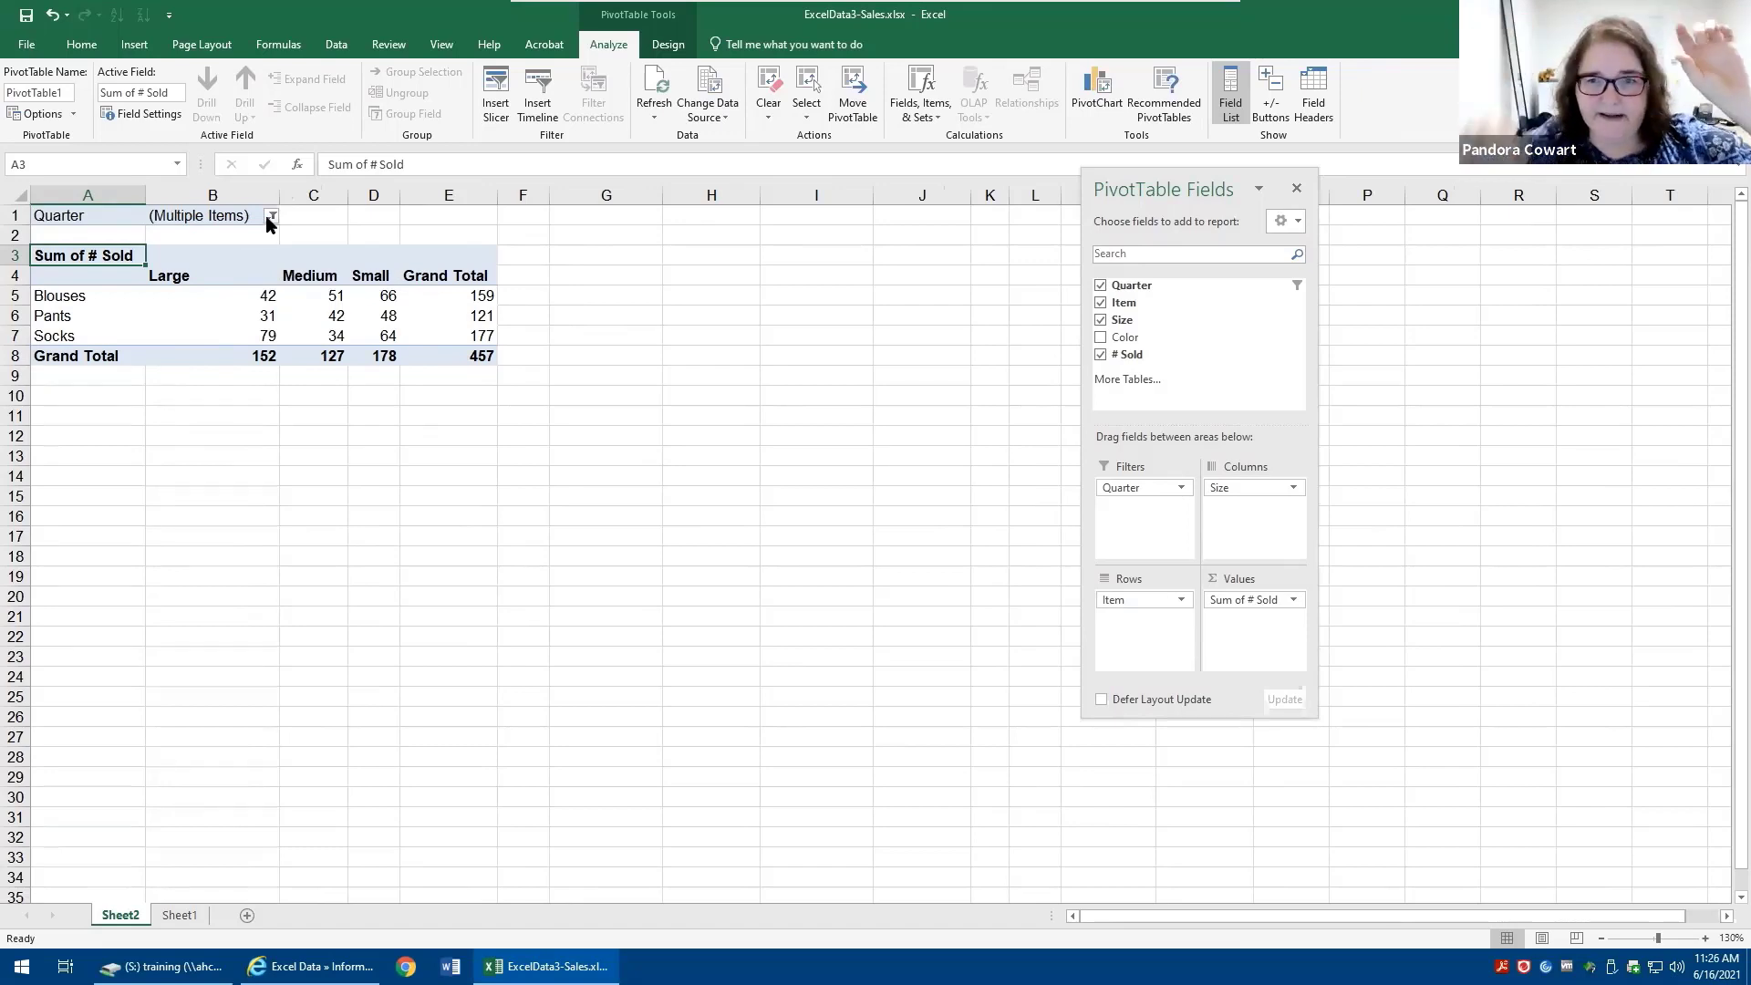
- Set the Quarter filter back to a single item, showing only the 1st Quarter
{"action": "left_click", "coordinate": [1290, 288]}
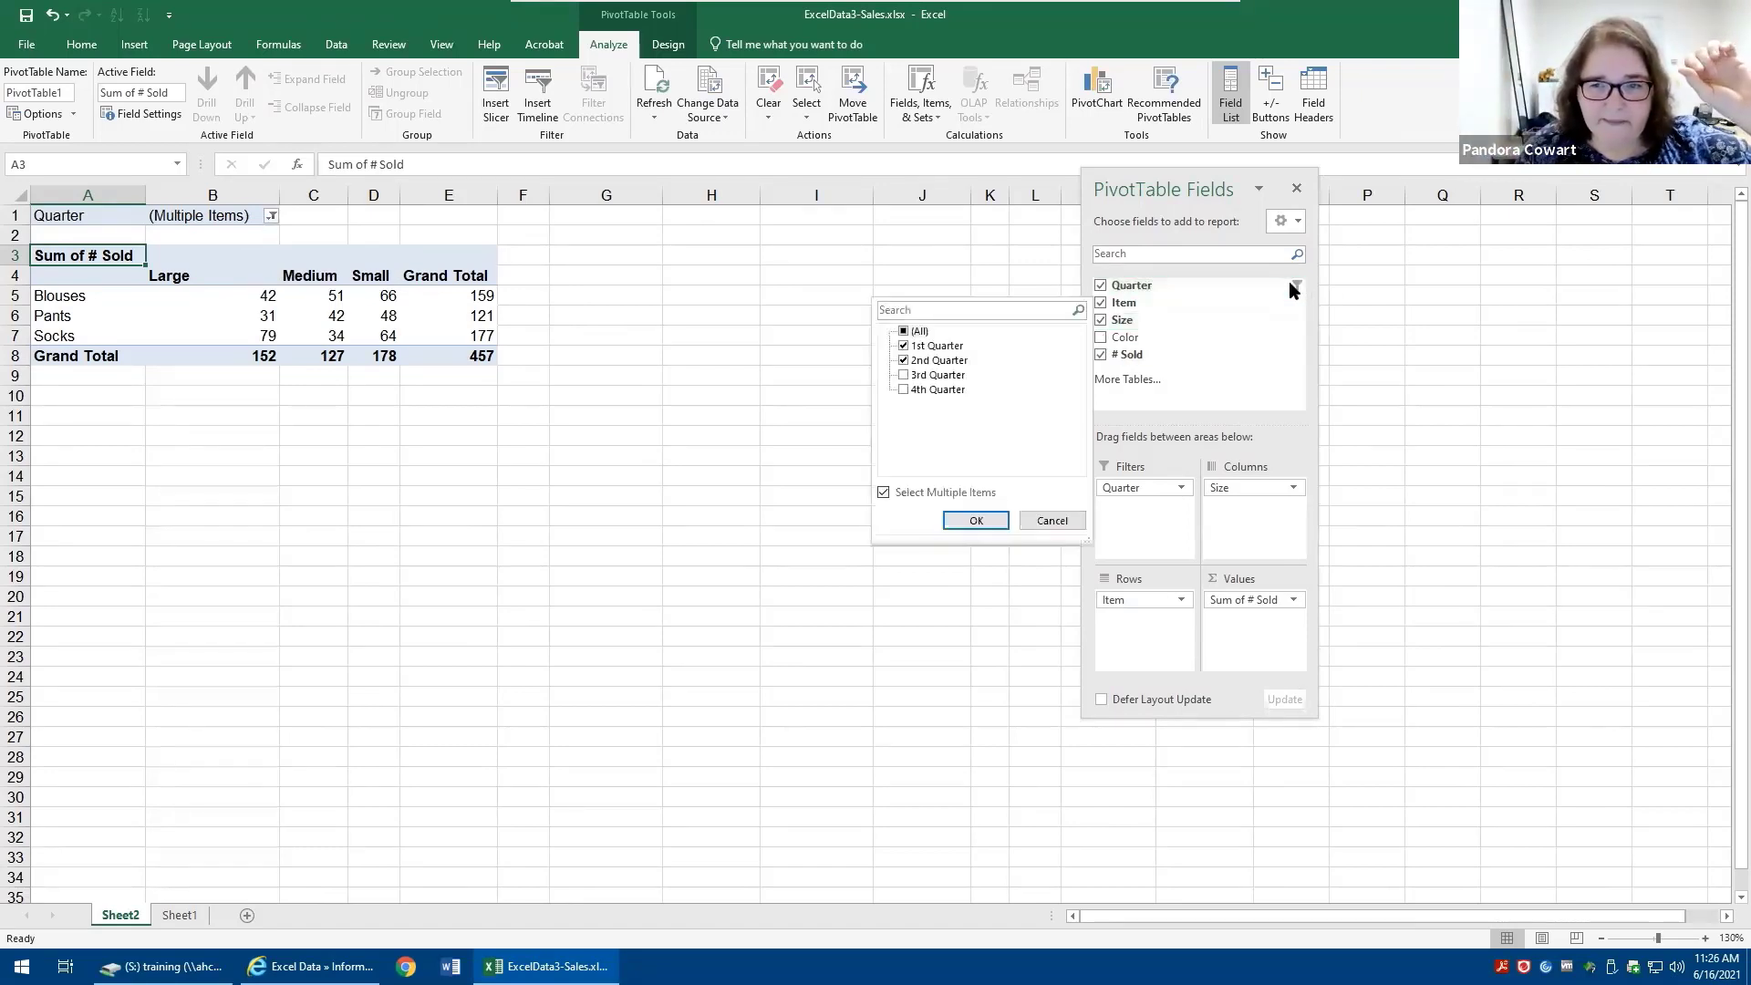
{"action": "left_click", "coordinate": [883, 492]}
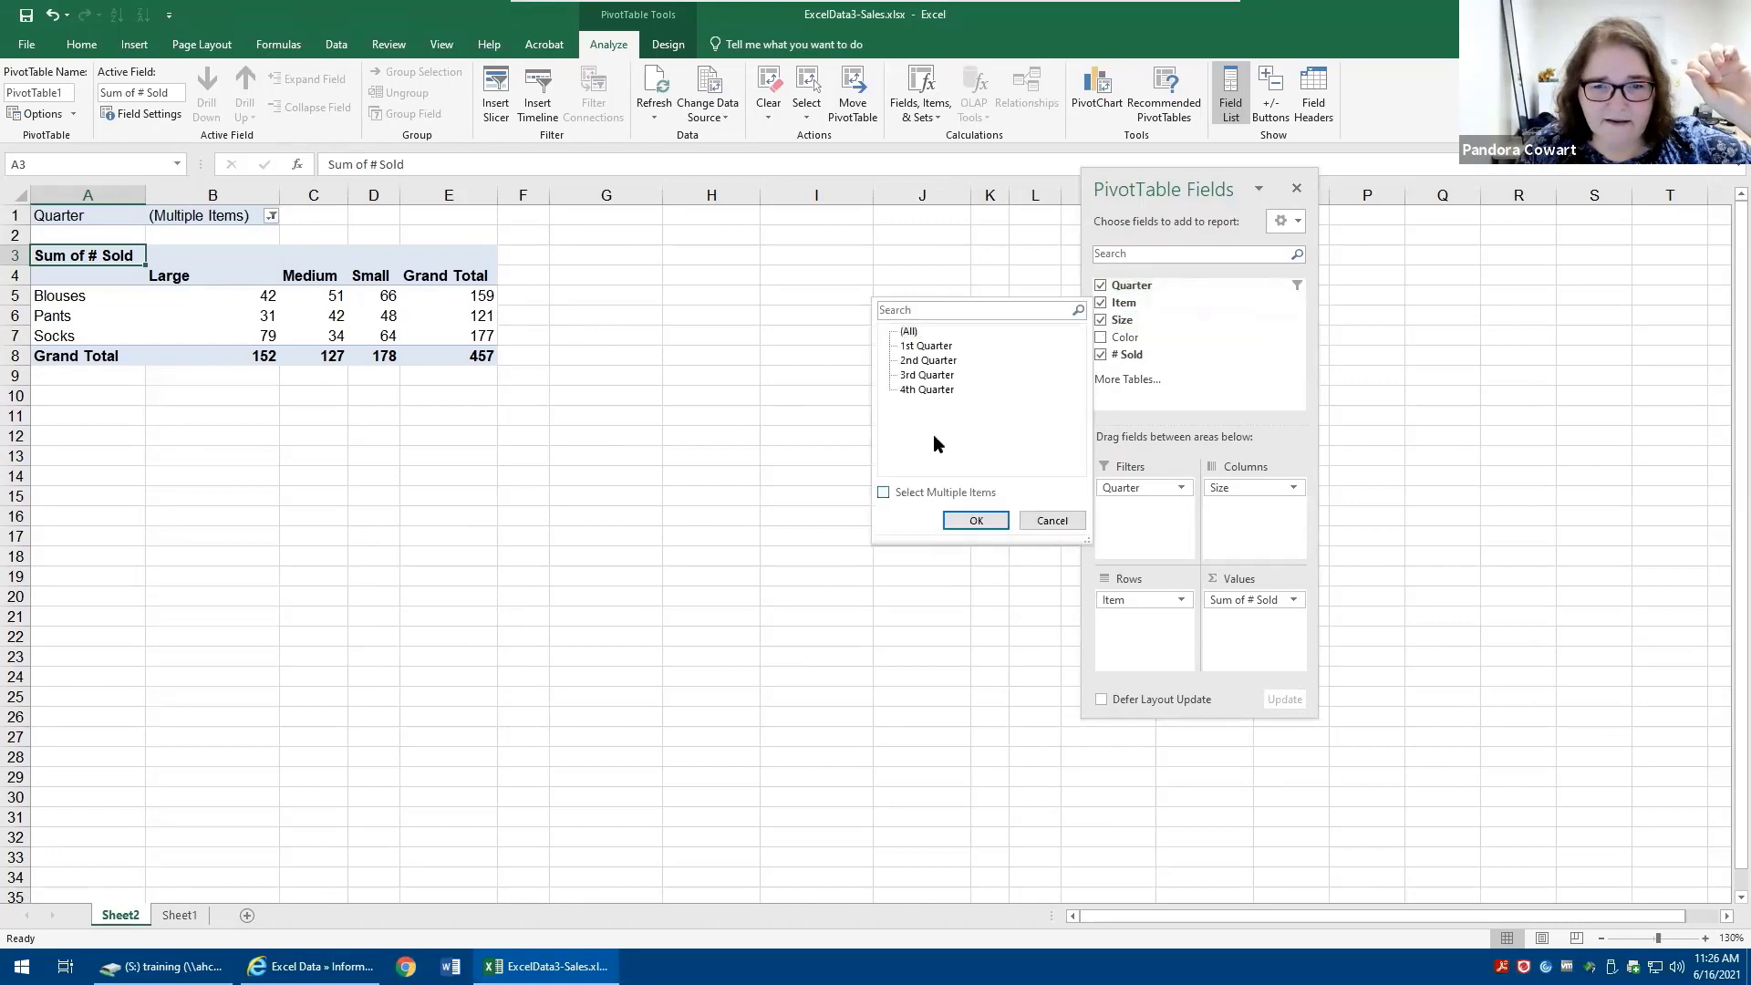
{"action": "left_click", "coordinate": [921, 346]}
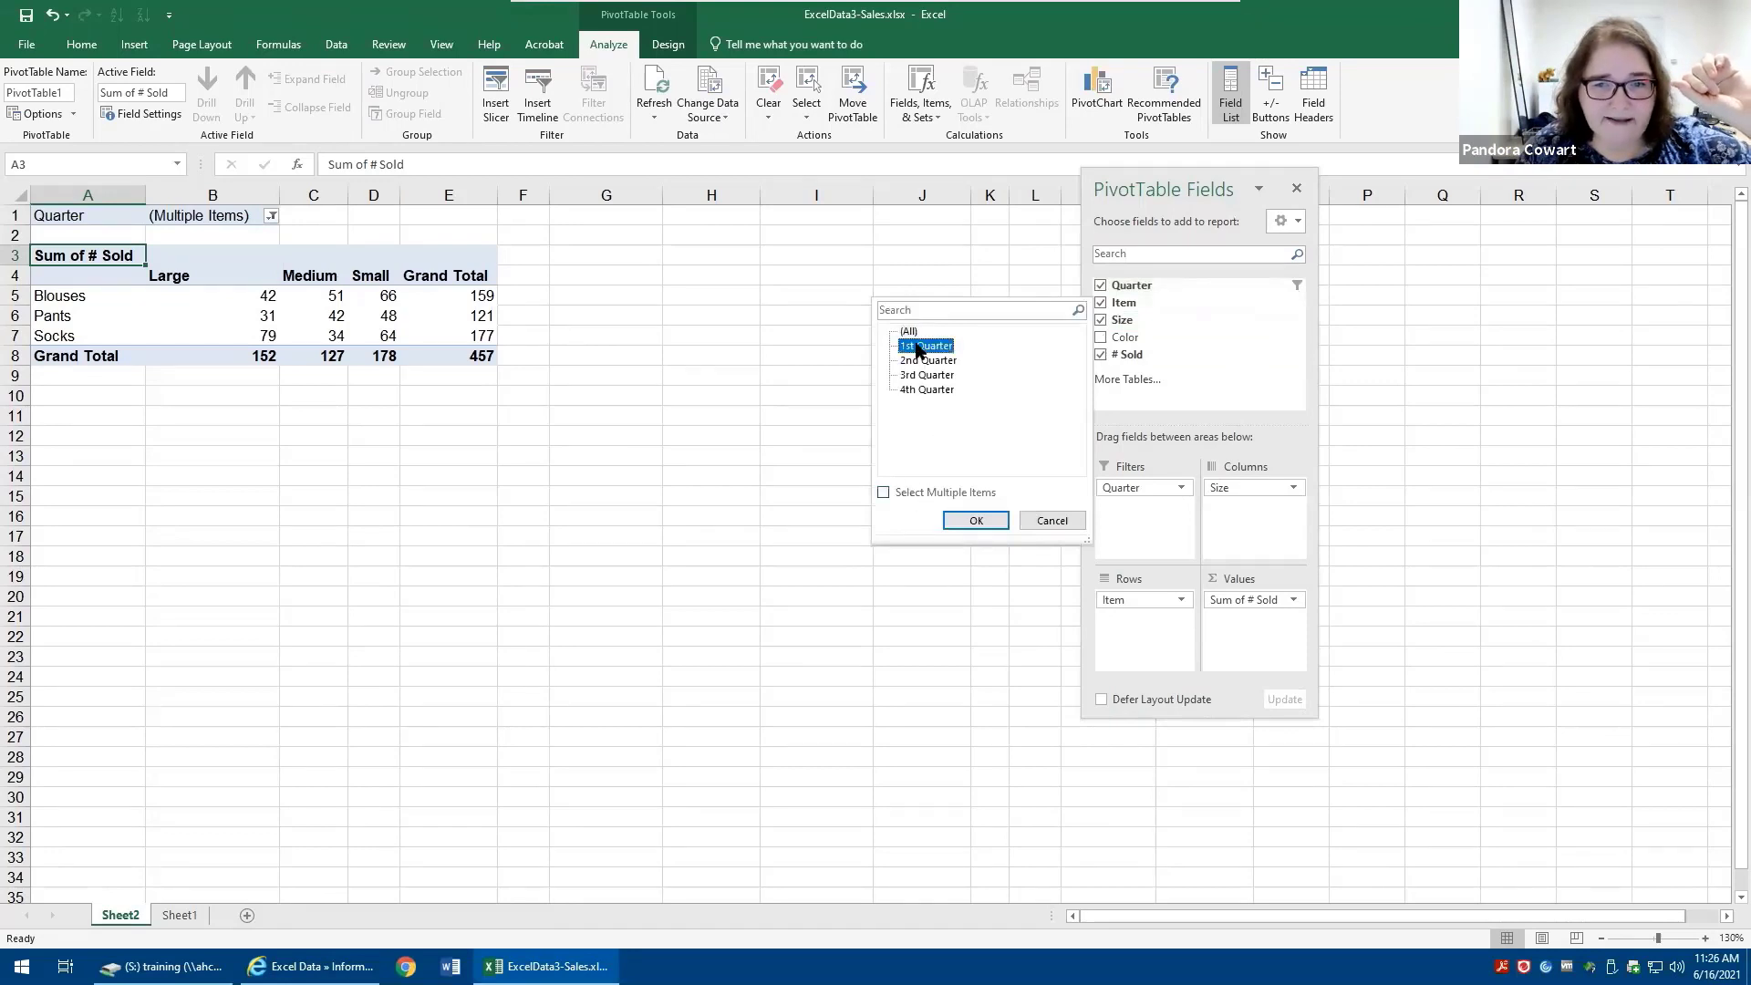
{"action": "left_click", "coordinate": [969, 521]}
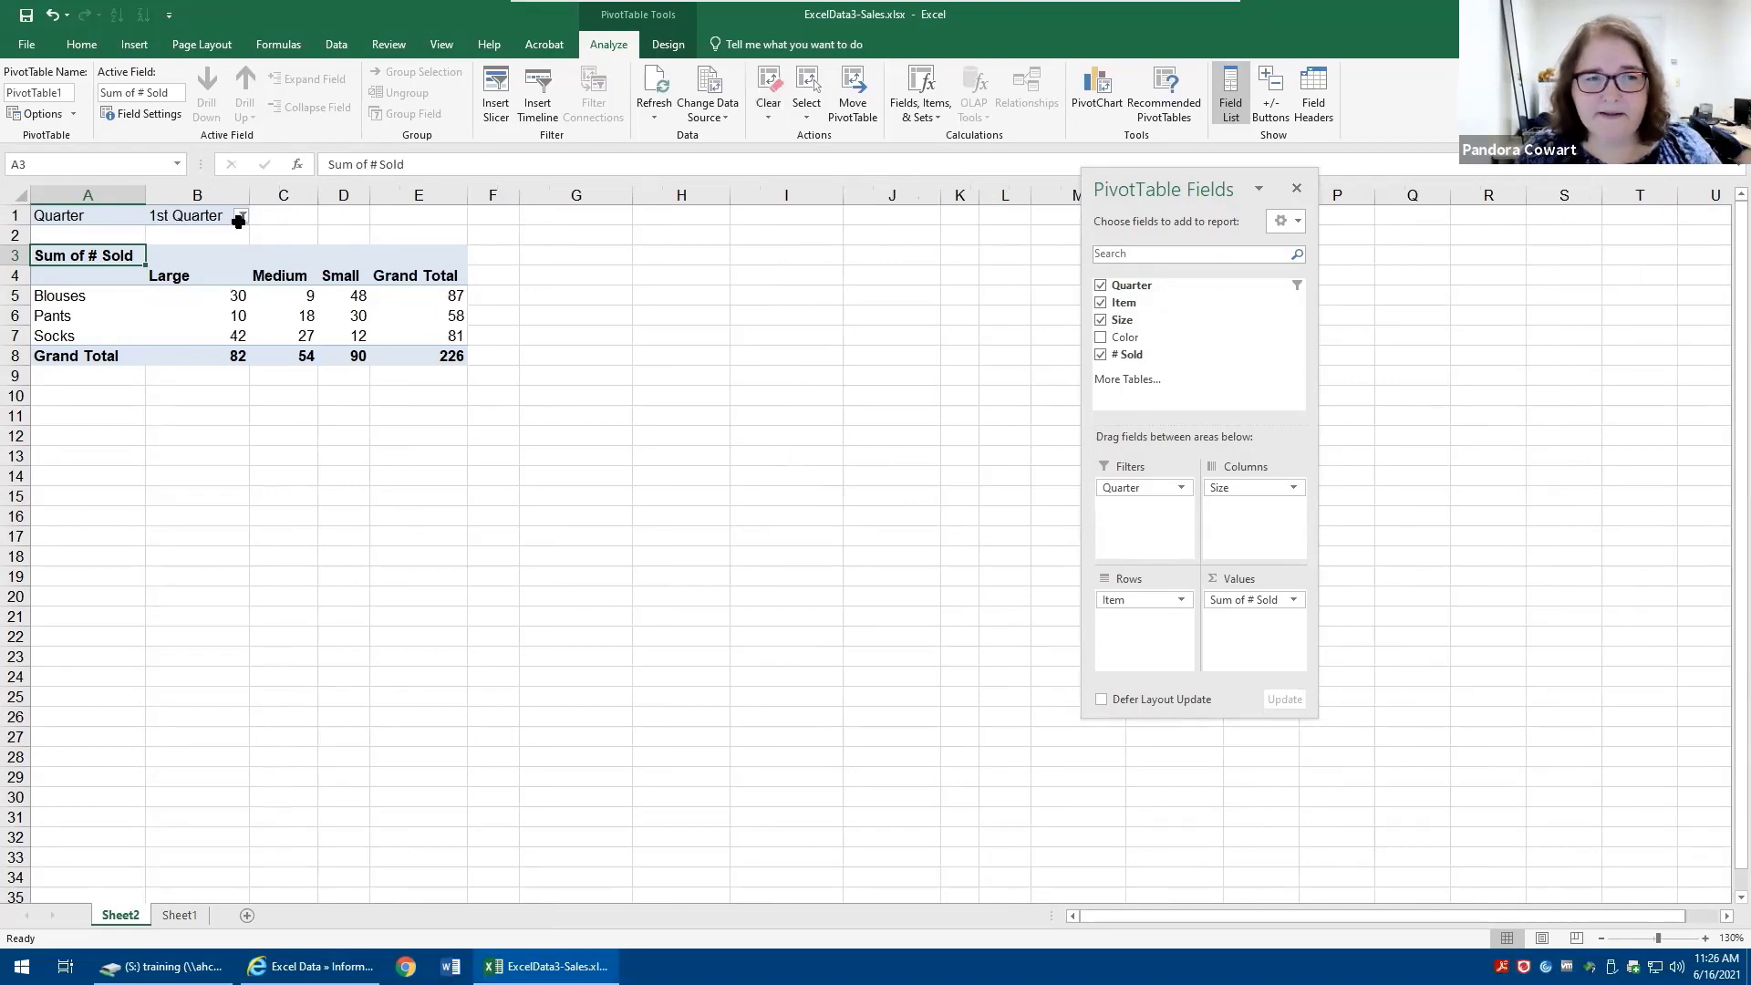
- Clear the Quarter report filter so all quarters are shown
{"action": "left_click", "coordinate": [241, 216]}
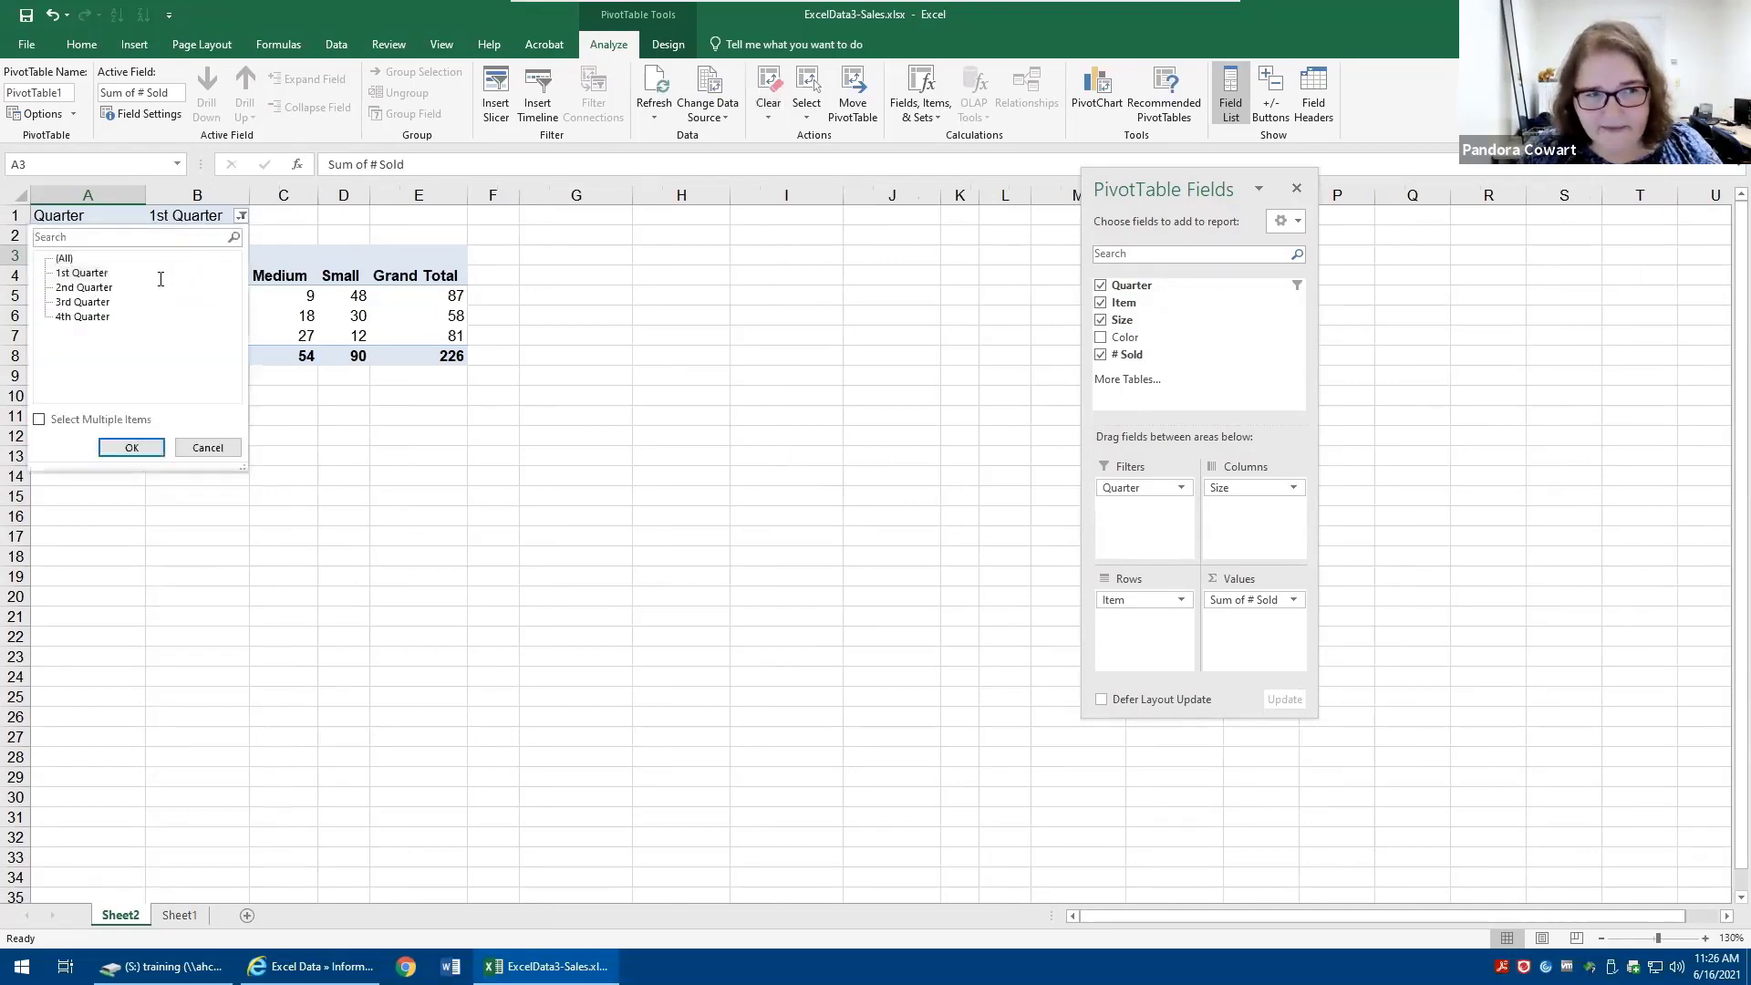
{"action": "left_click", "coordinate": [64, 259]}
{"action": "left_click", "coordinate": [128, 447]}
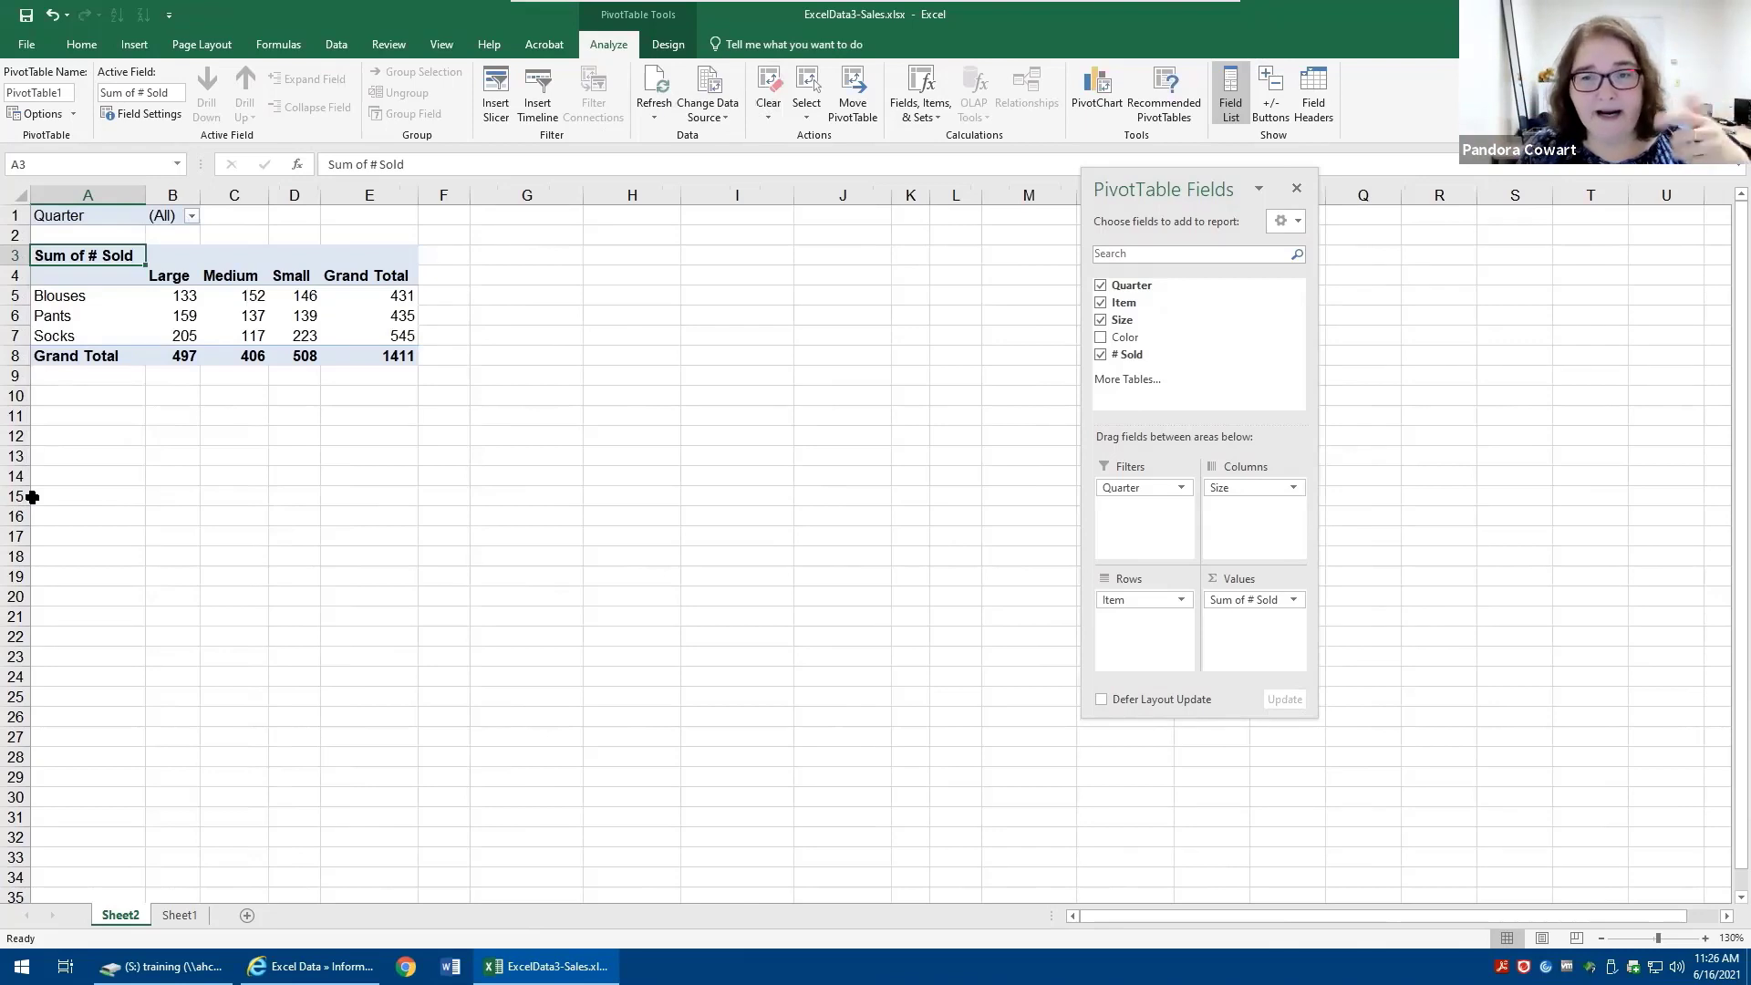
- Add Color as a second report filter and remove it again
{"action": "left_click_drag", "start_coordinate": [1124, 339], "coordinate": [1151, 511]}
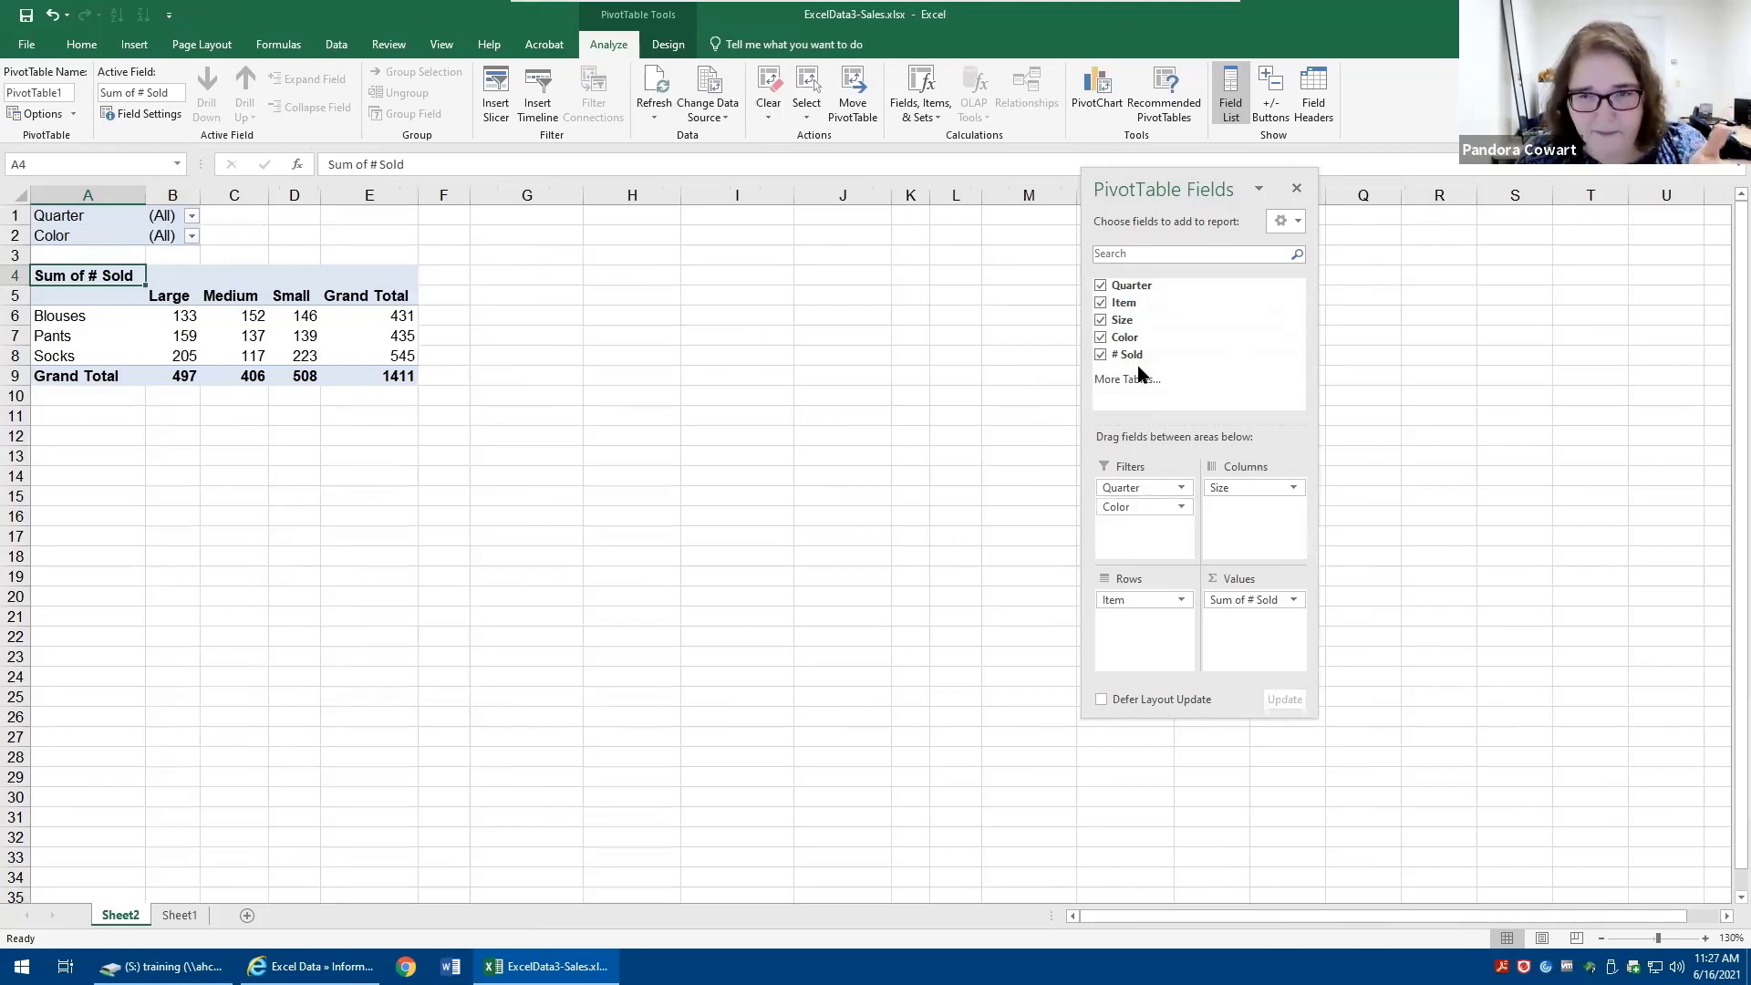
{"action": "left_click", "coordinate": [1101, 338]}
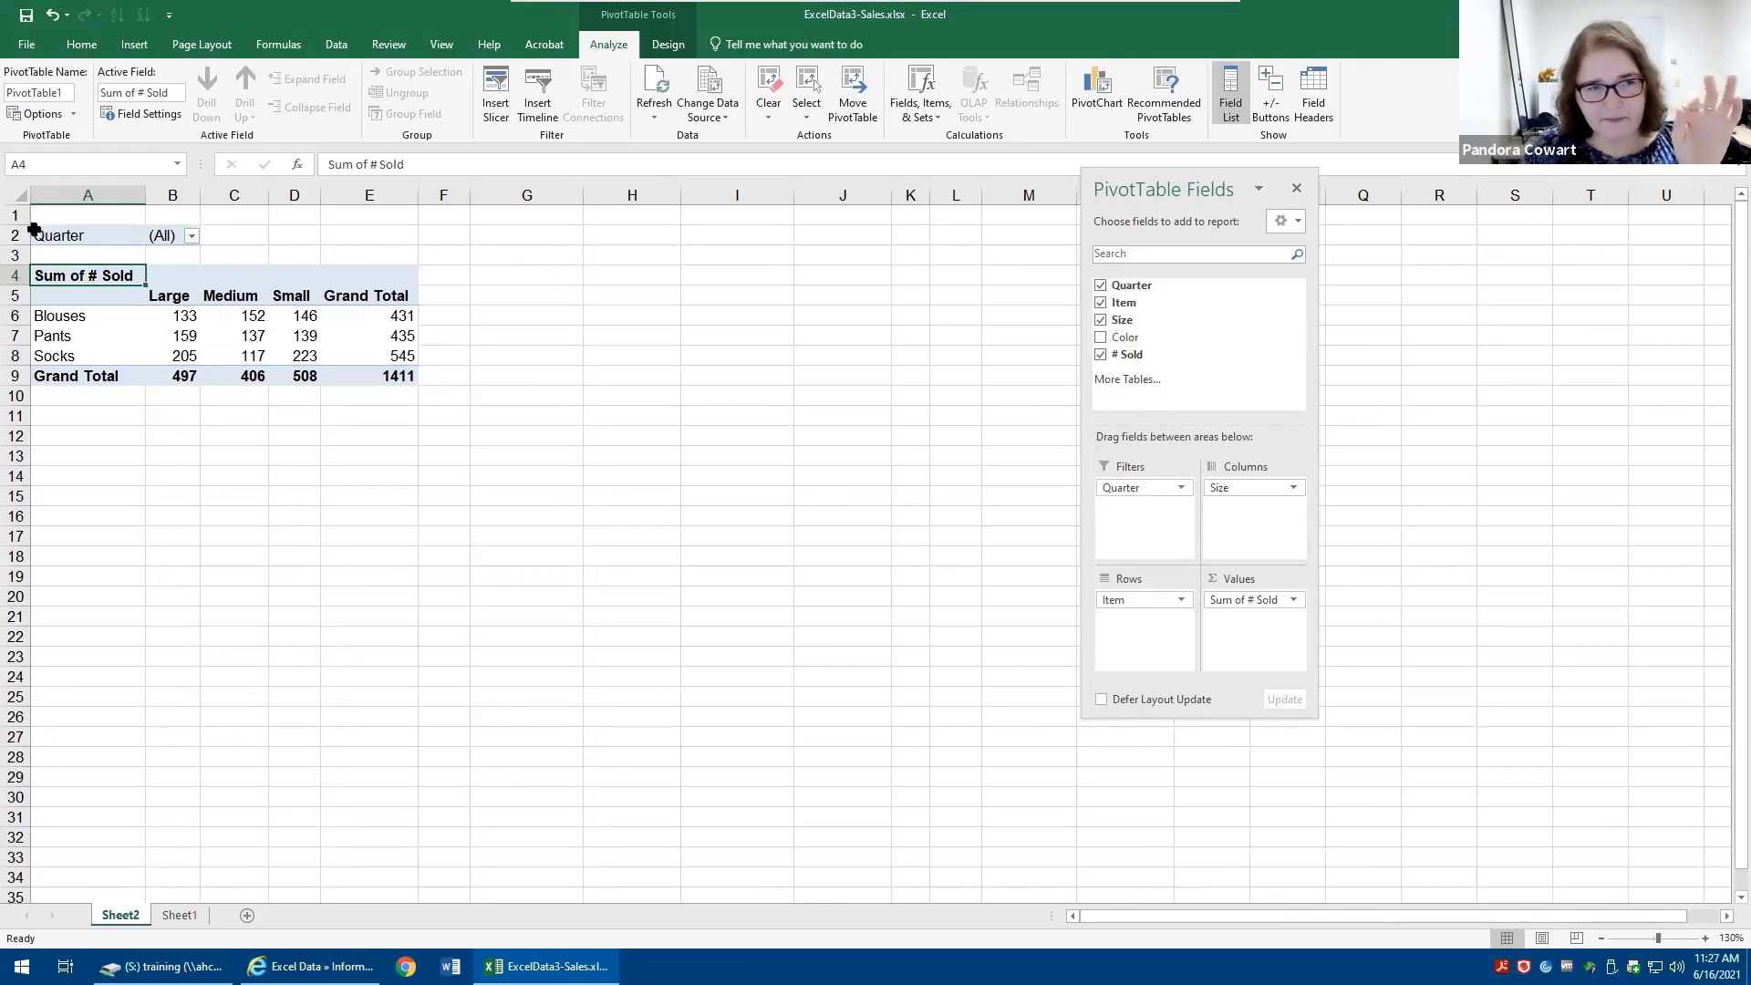
- Move Quarter from the report filters into the rows beneath Item
{"action": "left_click_drag", "start_coordinate": [1118, 483], "coordinate": [1130, 621]}
{"action": "left_click", "coordinate": [1129, 619]}
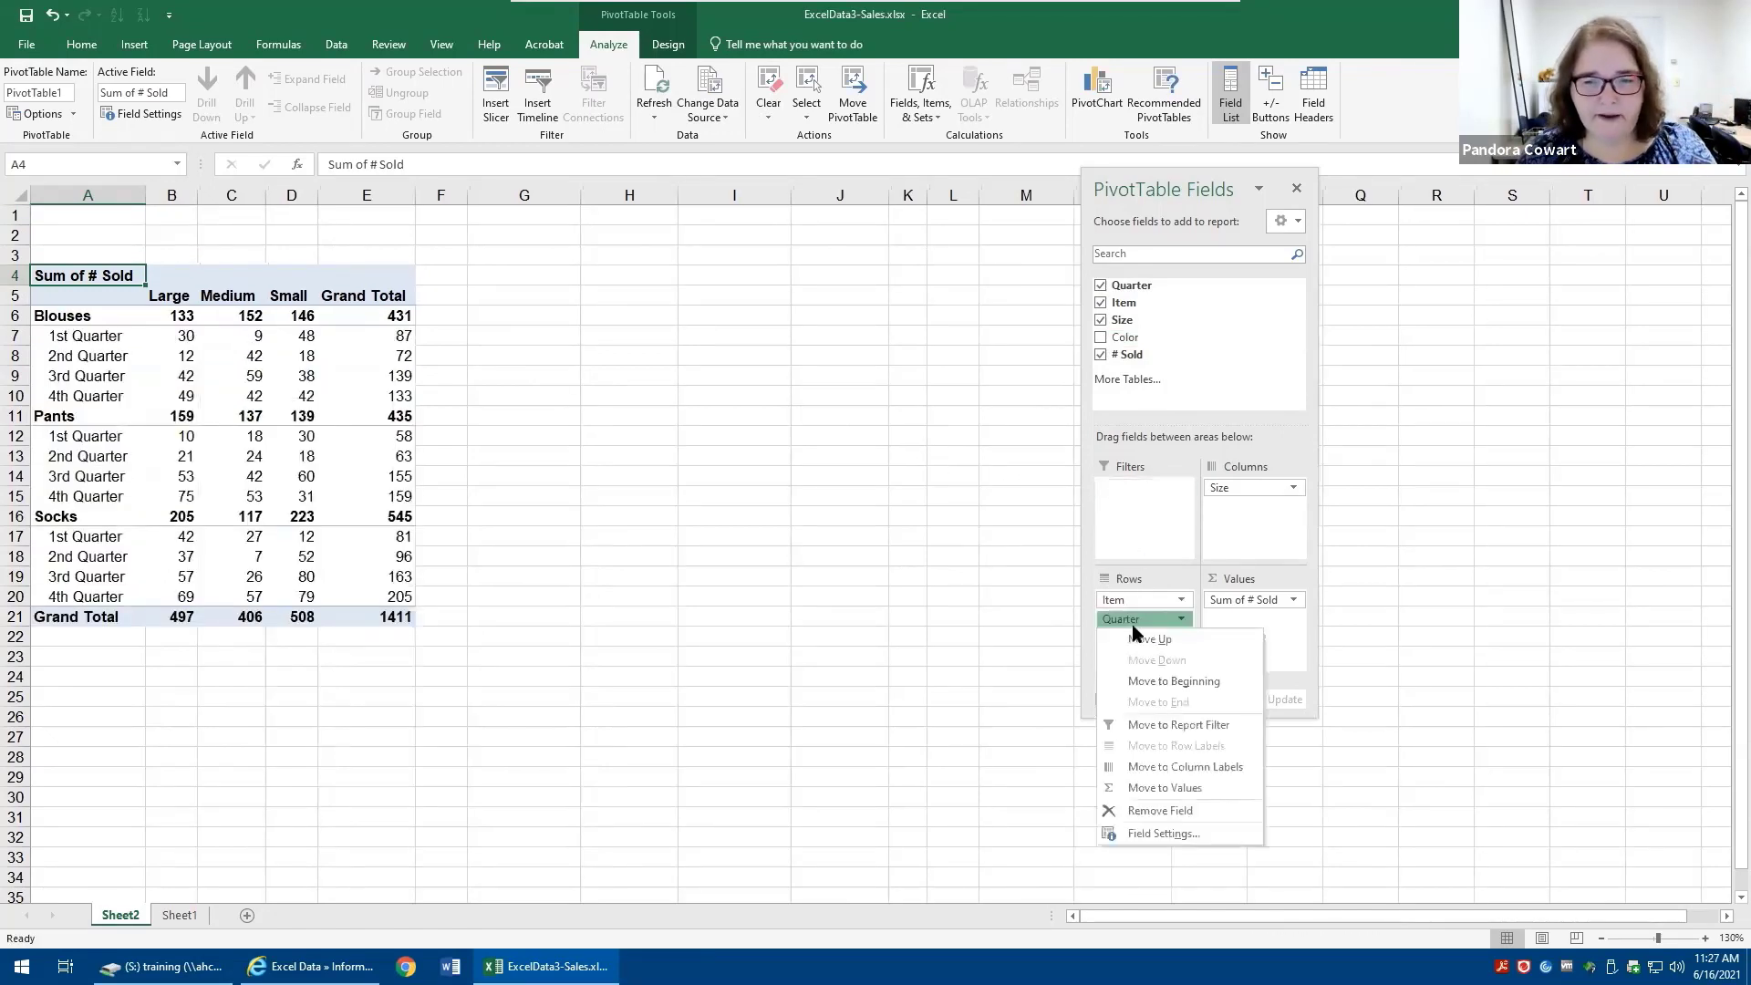
{"action": "left_click", "coordinate": [1135, 516]}
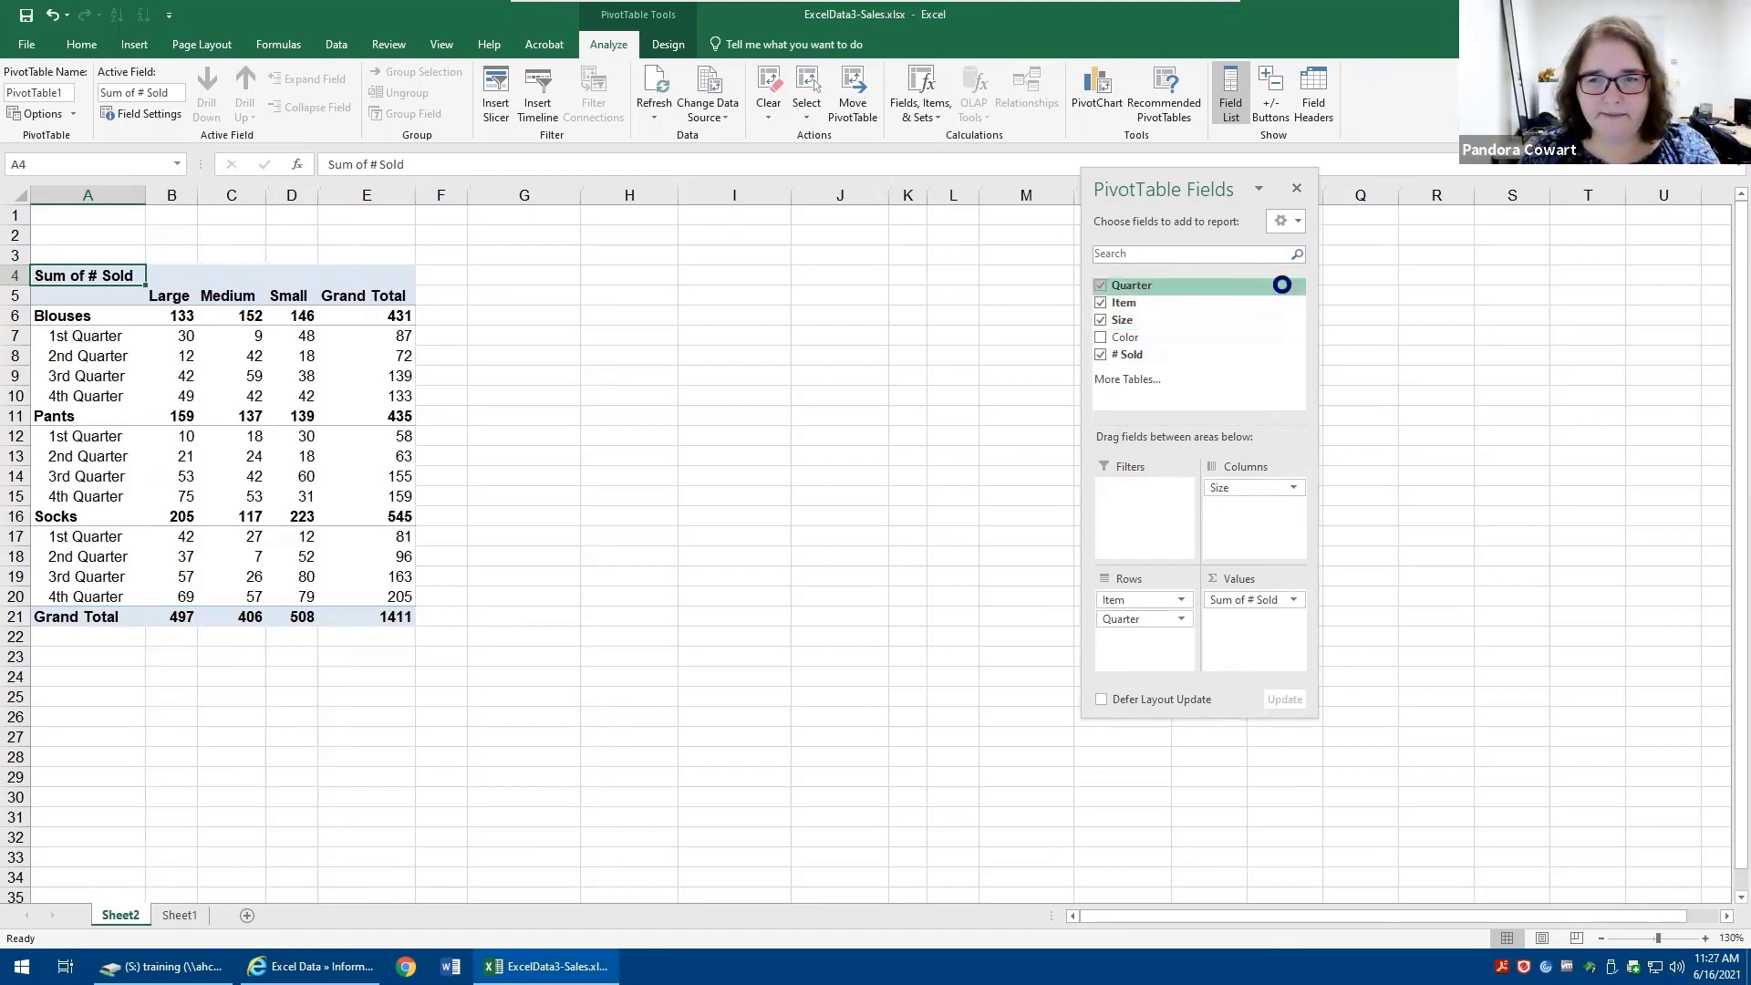
- Filter the Quarter rows to show only the 1st Quarter and 2nd Quarter
{"action": "left_click", "coordinate": [1287, 285]}
{"action": "left_click", "coordinate": [904, 510]}
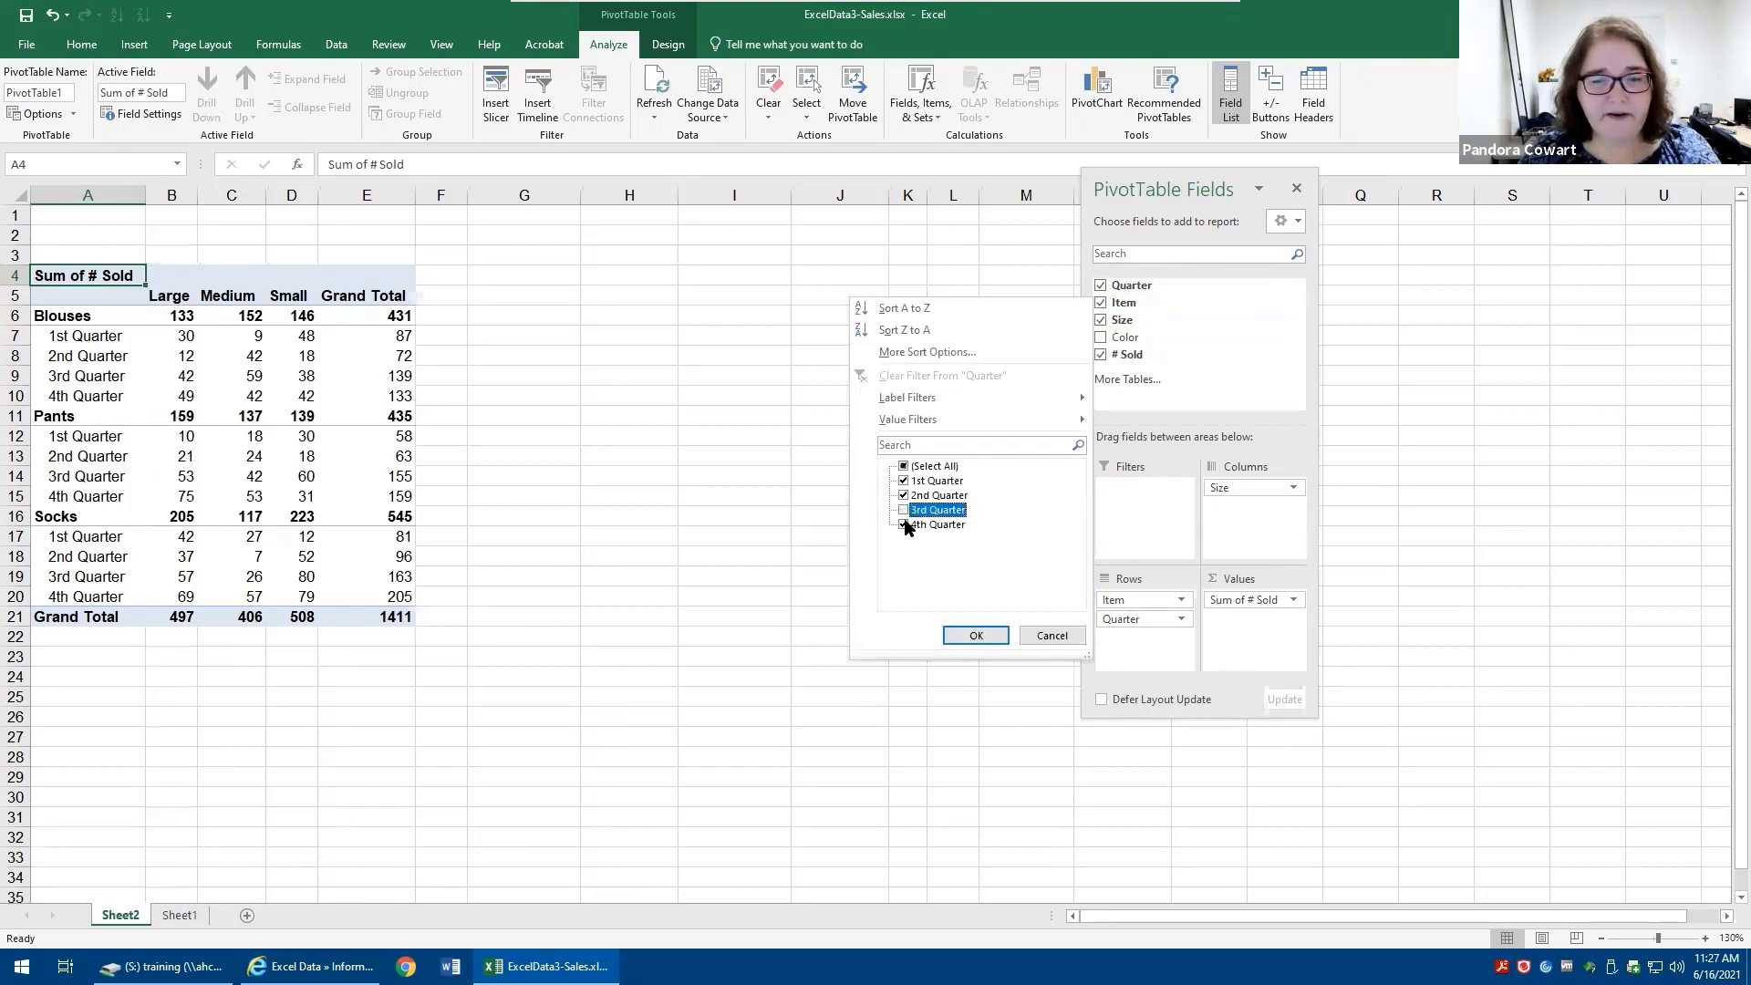
{"action": "left_click", "coordinate": [905, 525]}
{"action": "left_click", "coordinate": [972, 635]}
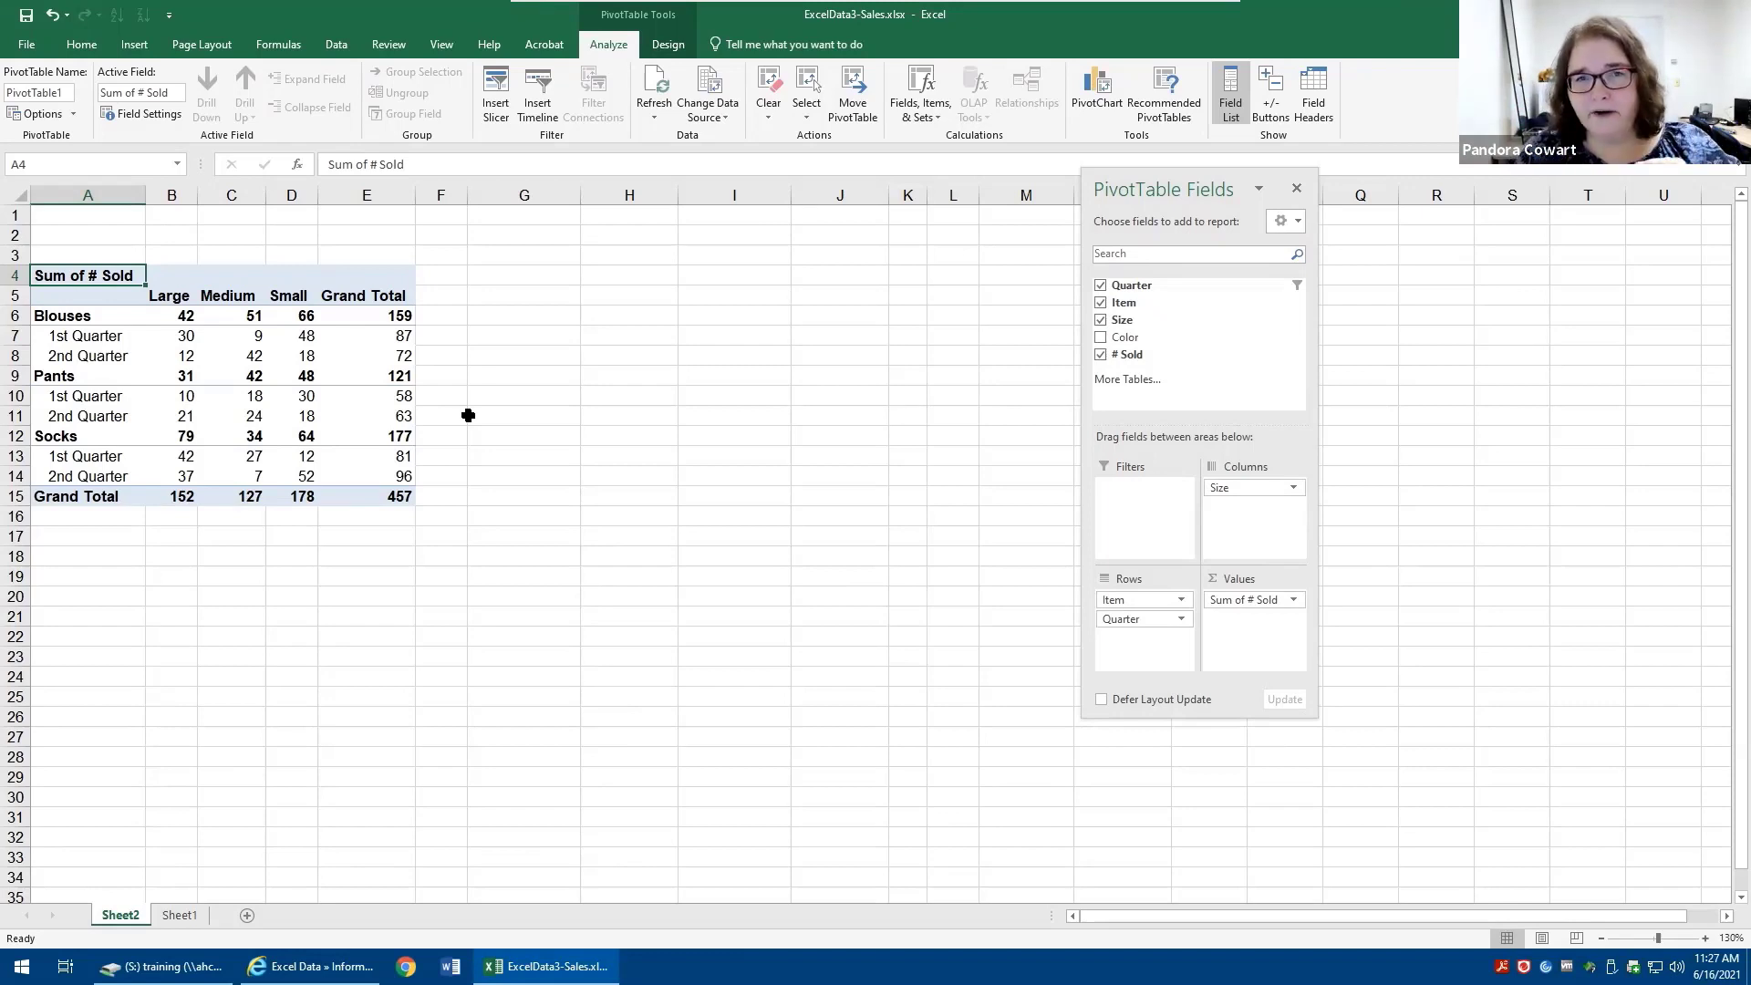
- Swap the fields so Quarter becomes the columns and Size sits in the rows beneath Item
{"action": "left_click_drag", "start_coordinate": [1226, 488], "coordinate": [1257, 516]}
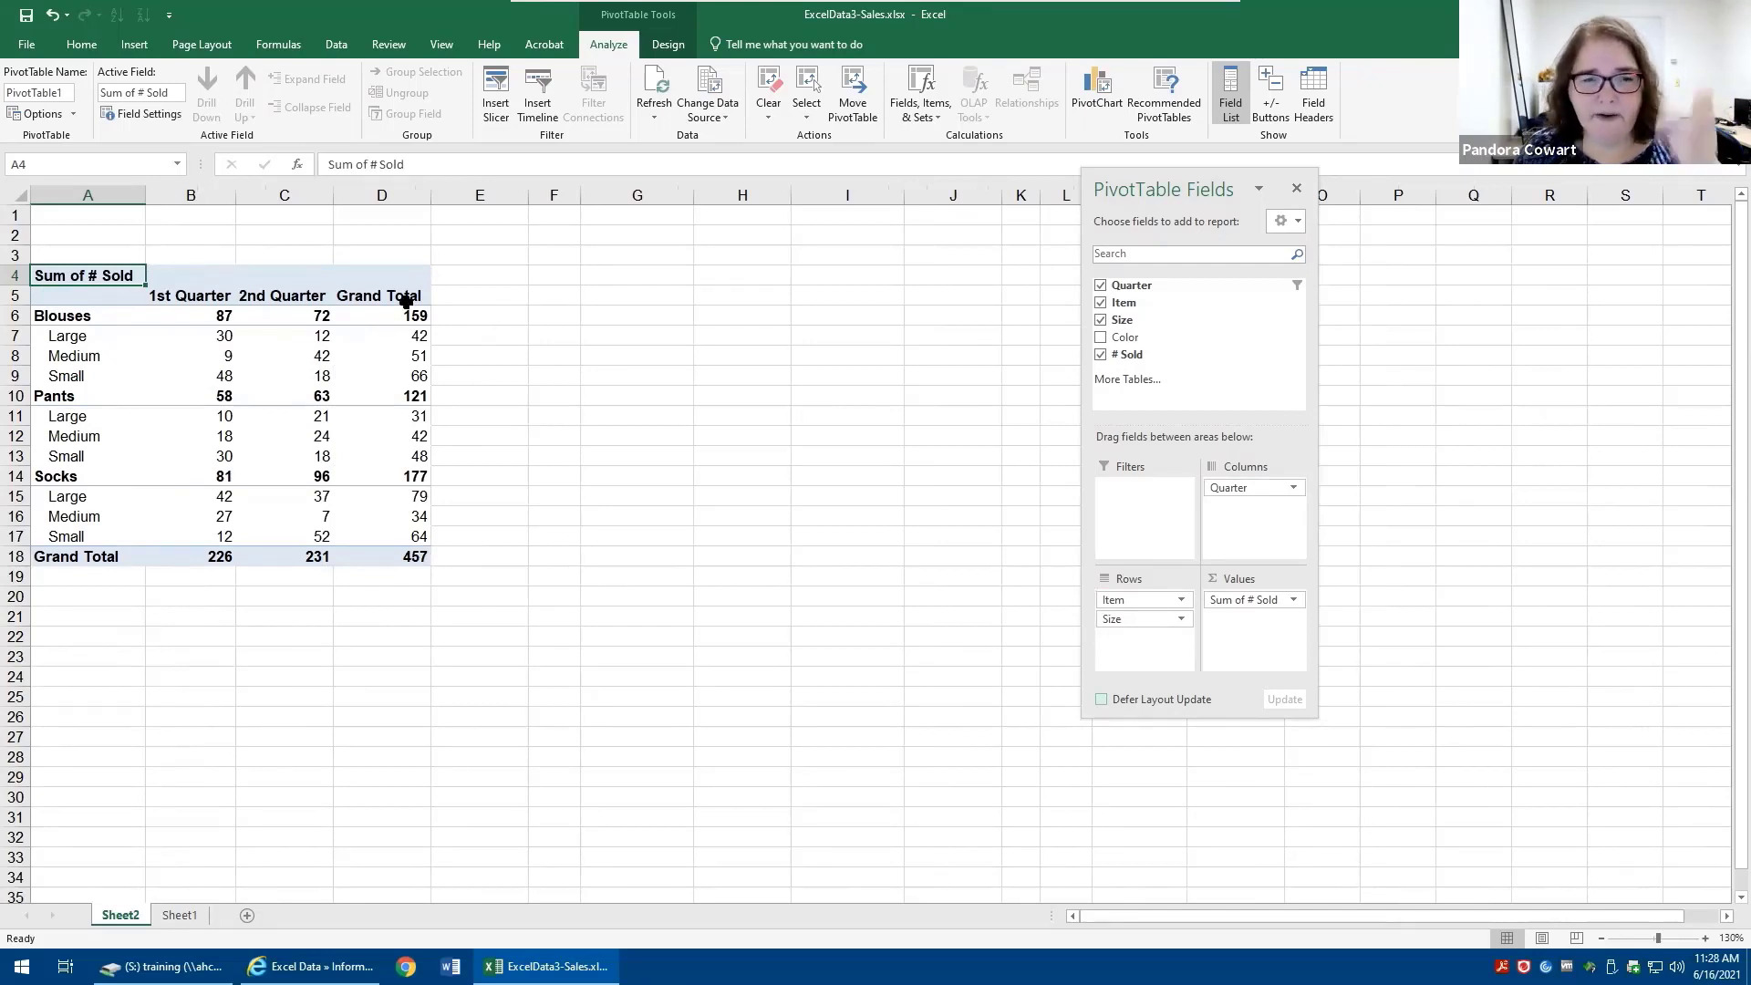
- Select the Grand Total column, then the two quarter columns' values, to compare their sums
{"action": "left_click_drag", "start_coordinate": [406, 299], "coordinate": [390, 563]}
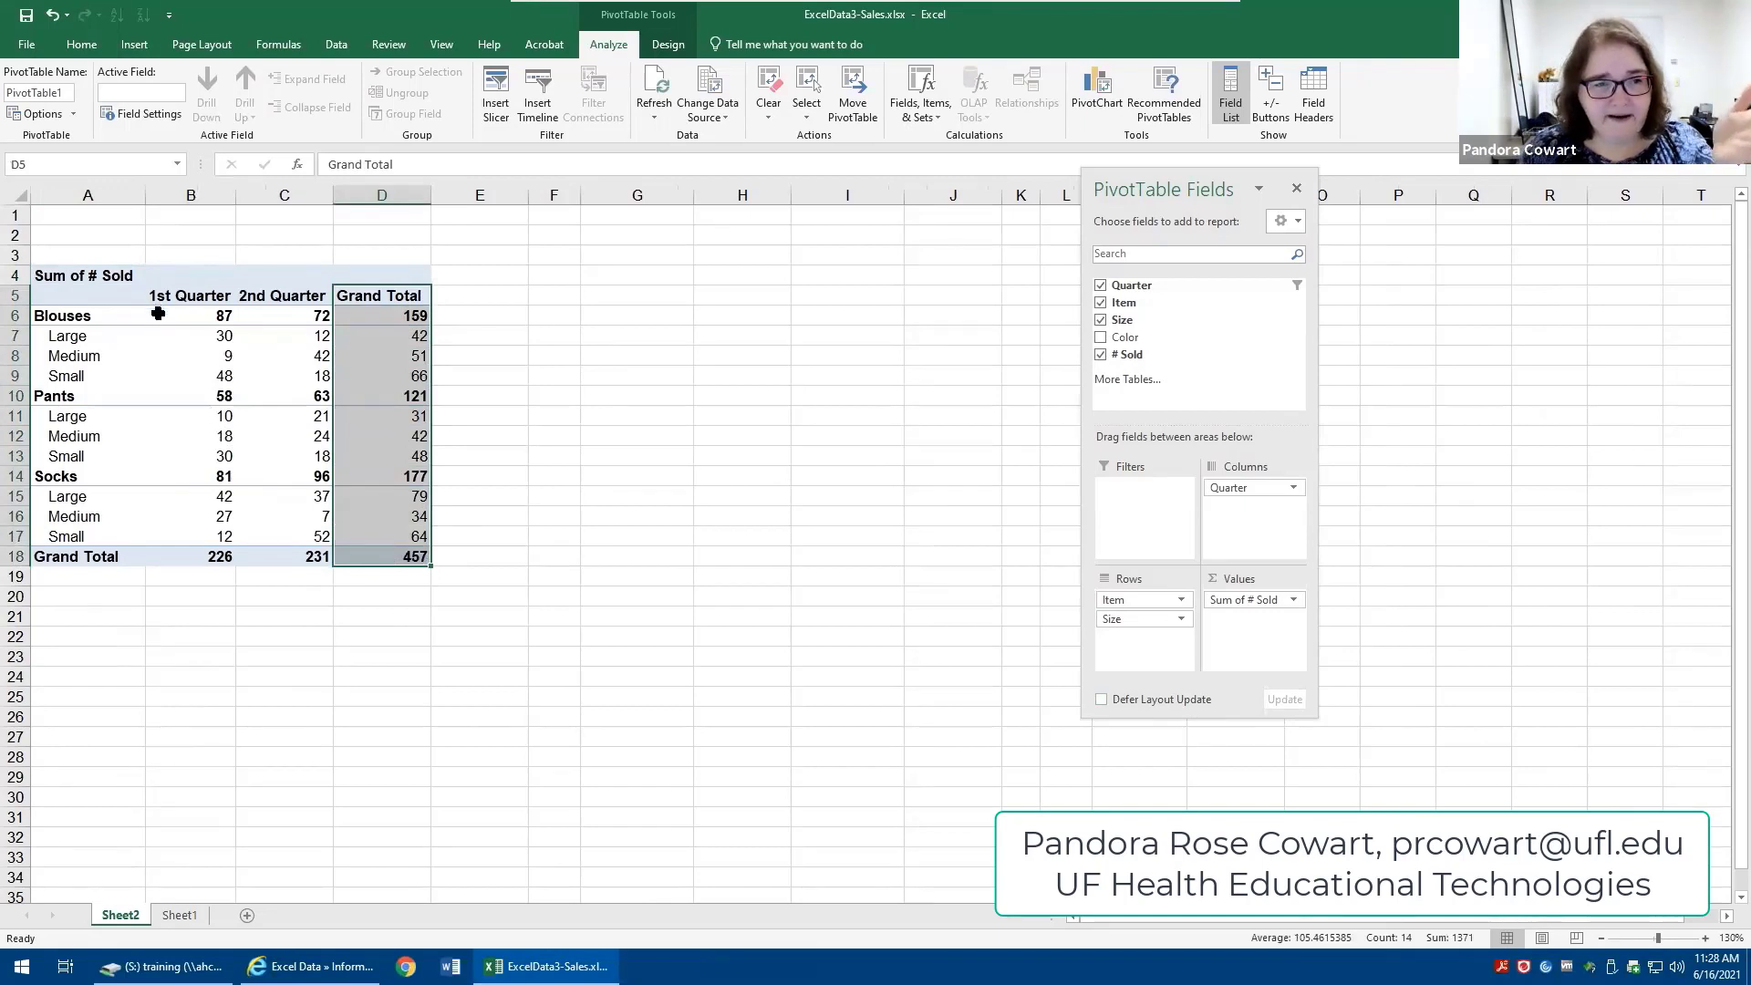
{"action": "left_click_drag", "start_coordinate": [155, 318], "coordinate": [313, 552]}
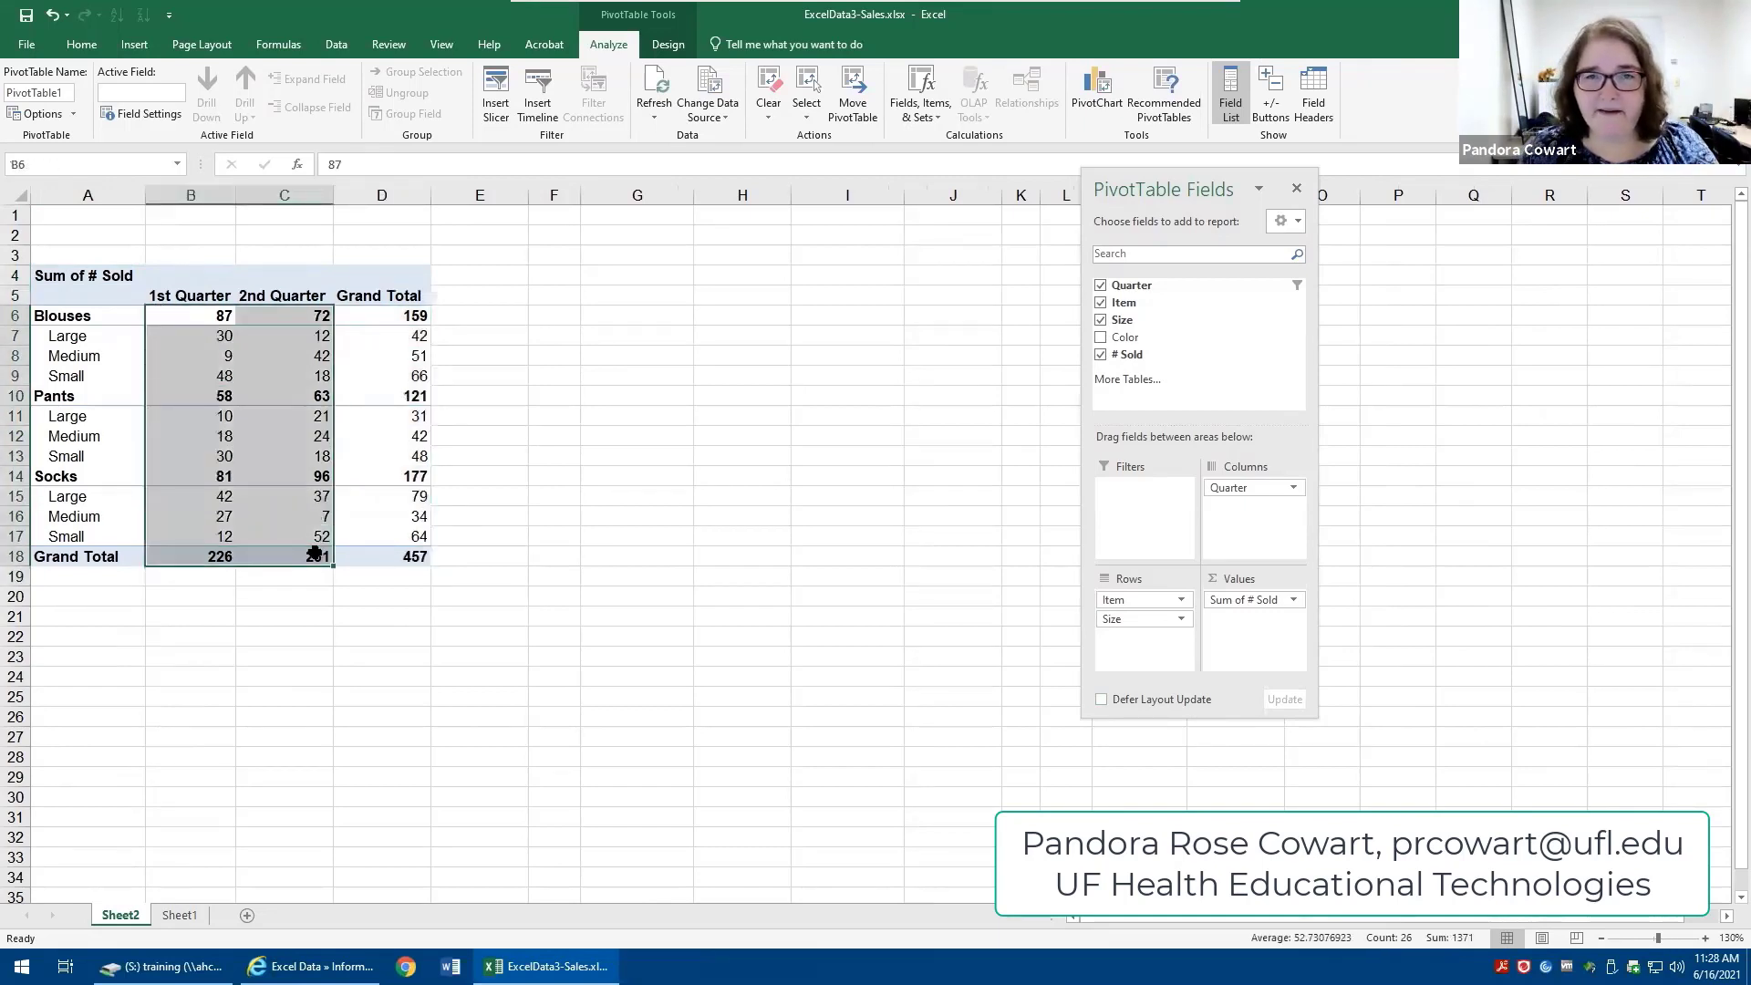
{"action": "left_click", "coordinate": [585, 472]}
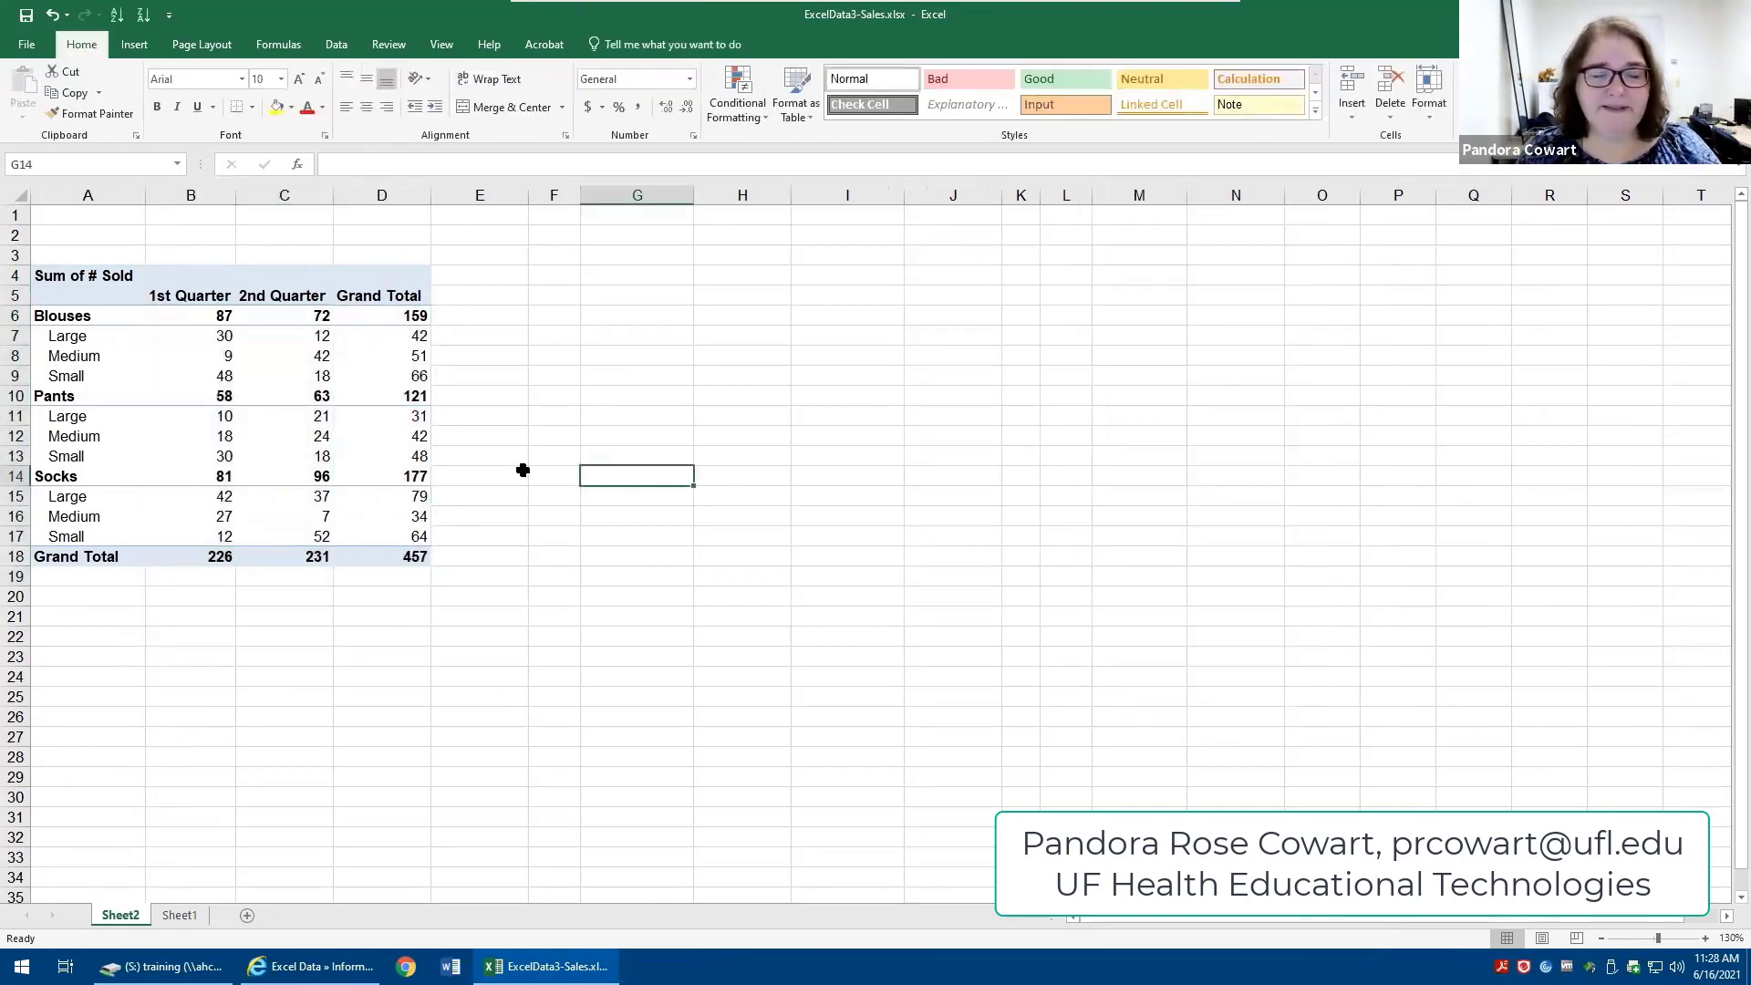